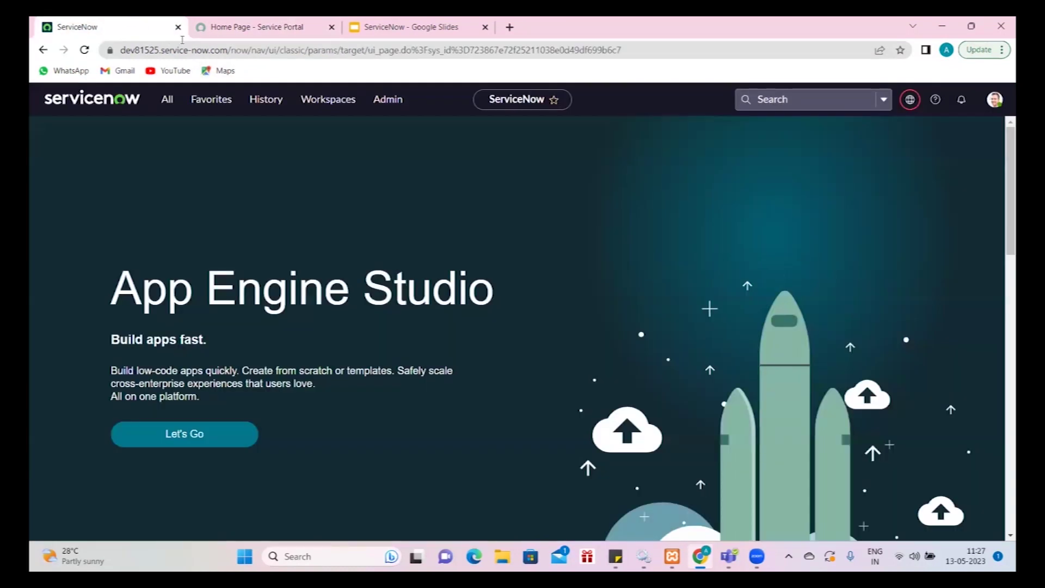
Go to the Service Portal and open the catalog's All Categories listing.
click(167, 100)
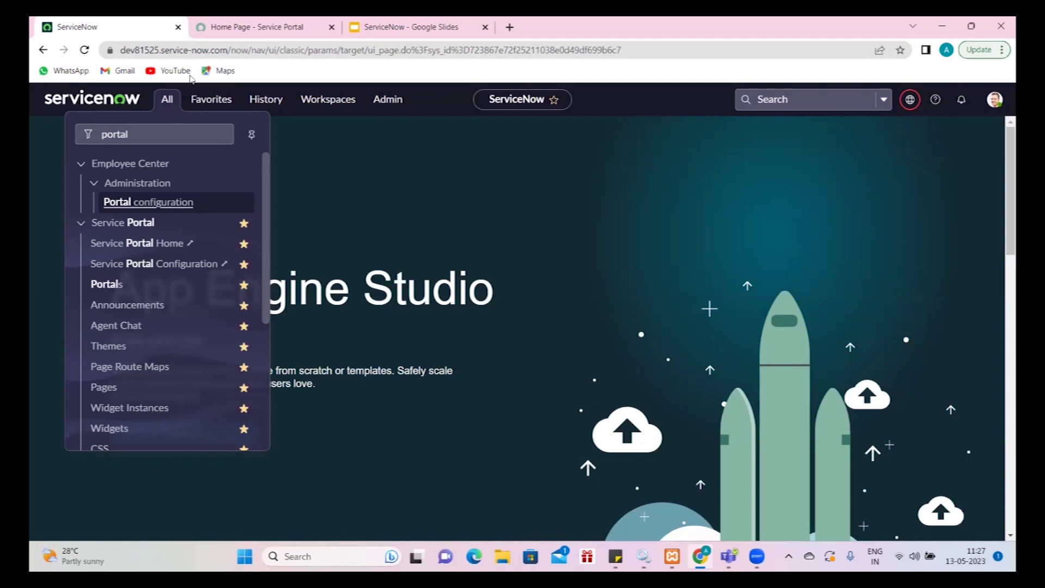
click(221, 31)
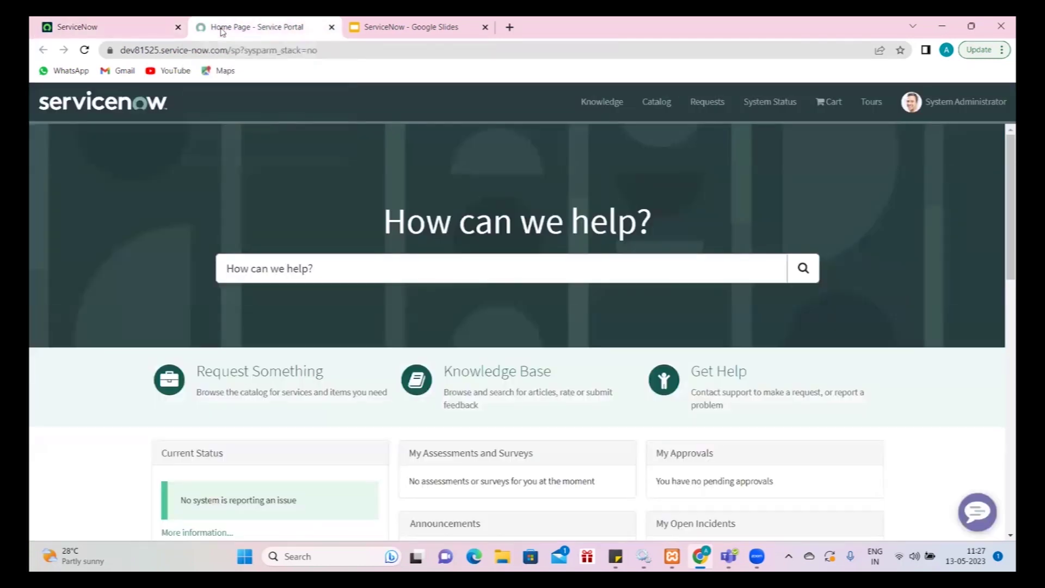
click(241, 372)
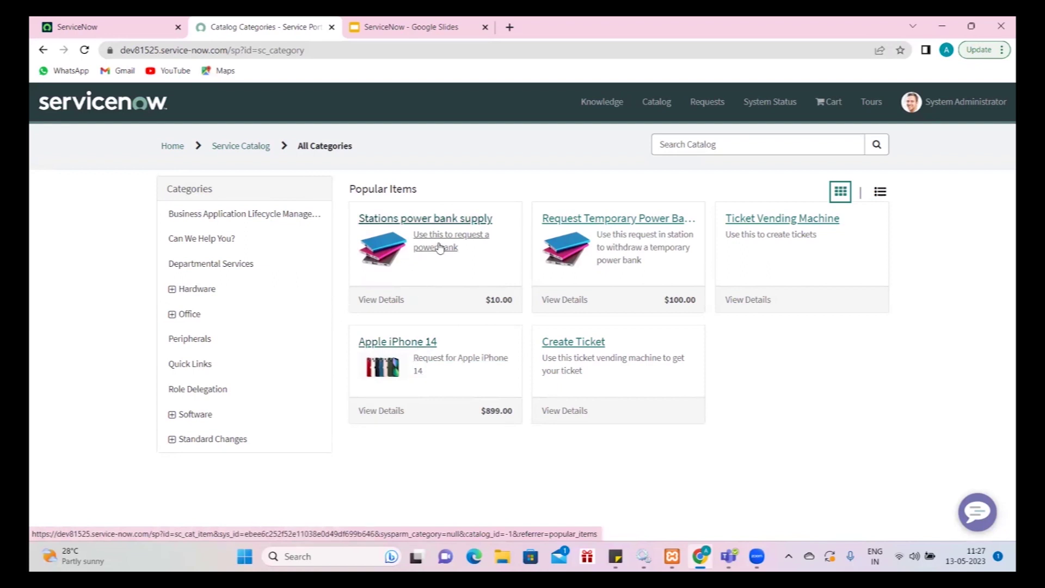
Browse the Hardware category and open the Apple iPhone 13 item.
click(190, 288)
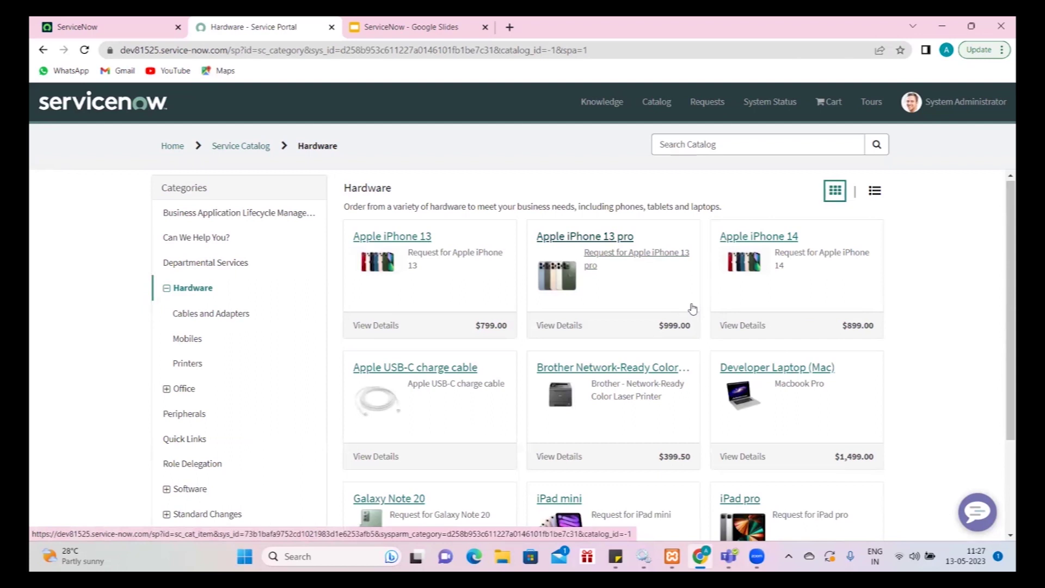
scroll(692, 309, down, 3)
scroll(692, 309, up, 3)
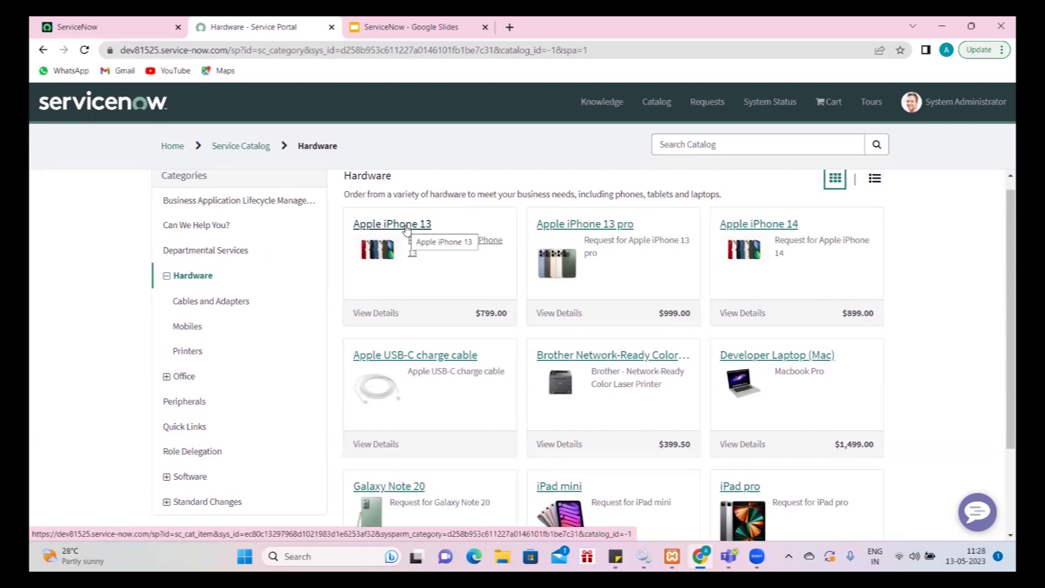
click(407, 230)
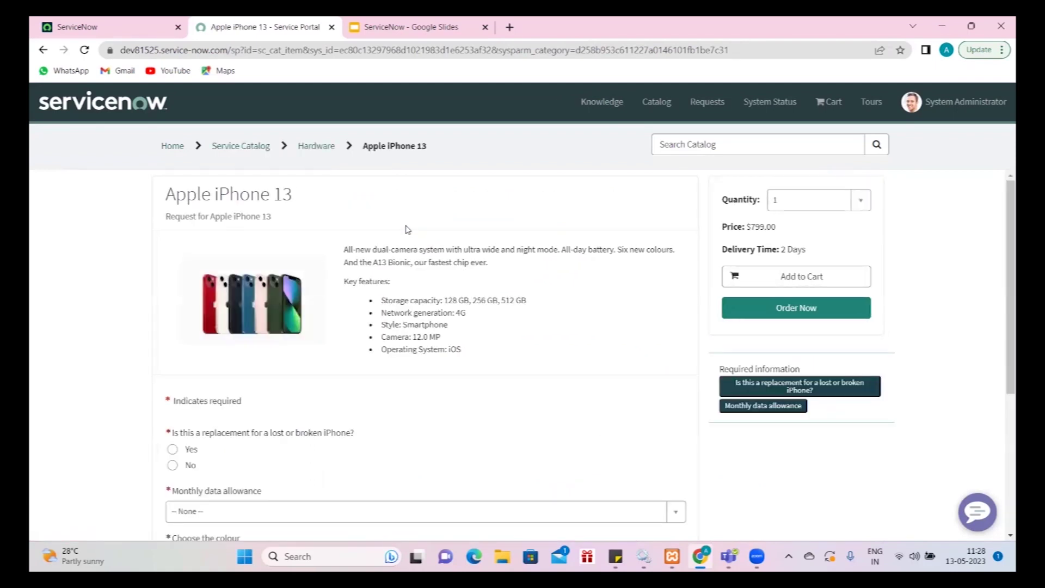
Configure the iPhone 13 as not a replacement, Unlimited data, Red, 512 GB.
scroll(408, 229, down, 3)
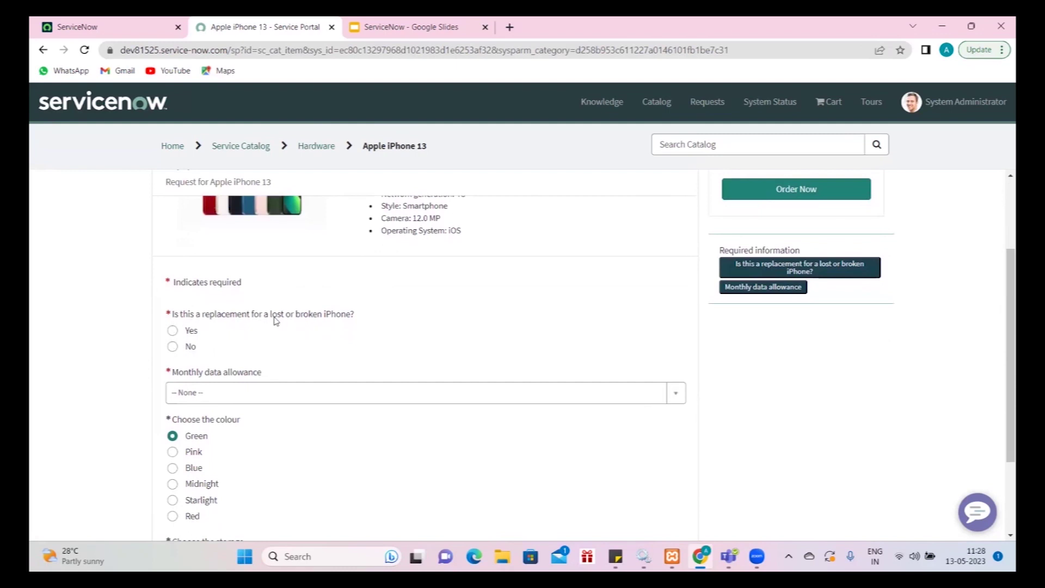
click(172, 351)
scroll(233, 361, down, 1)
click(256, 312)
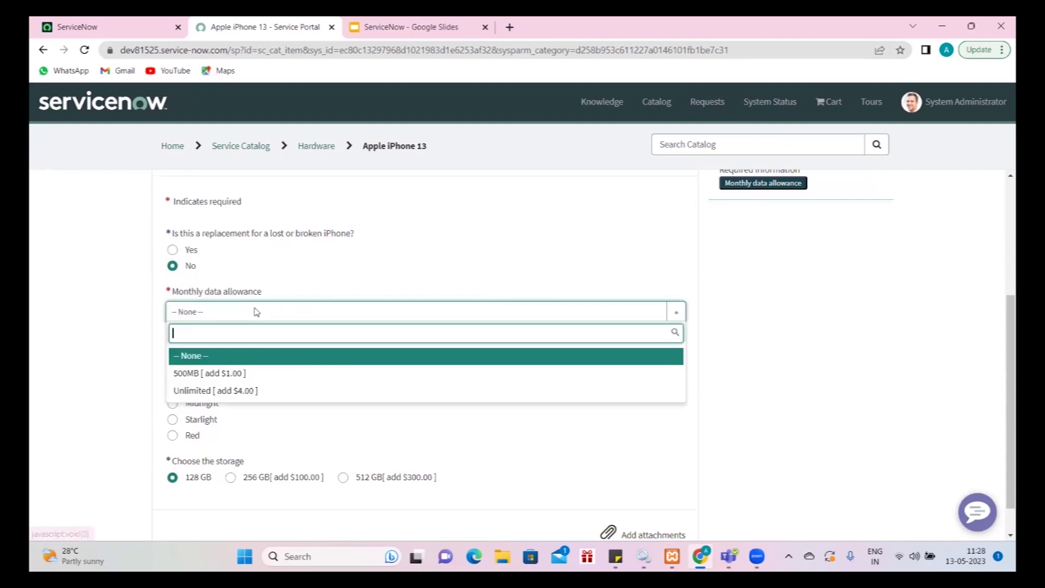
click(245, 391)
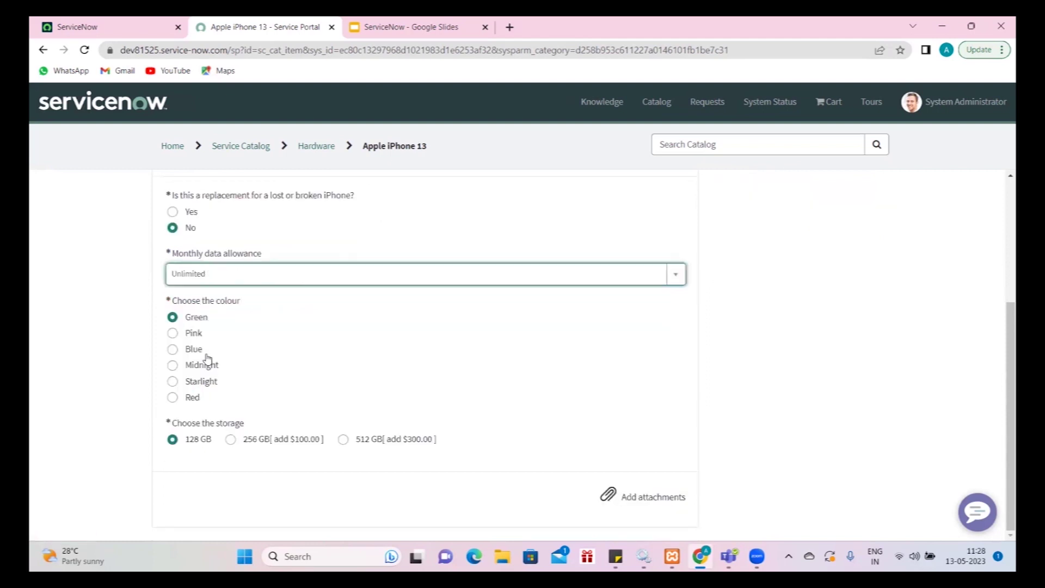
click(172, 397)
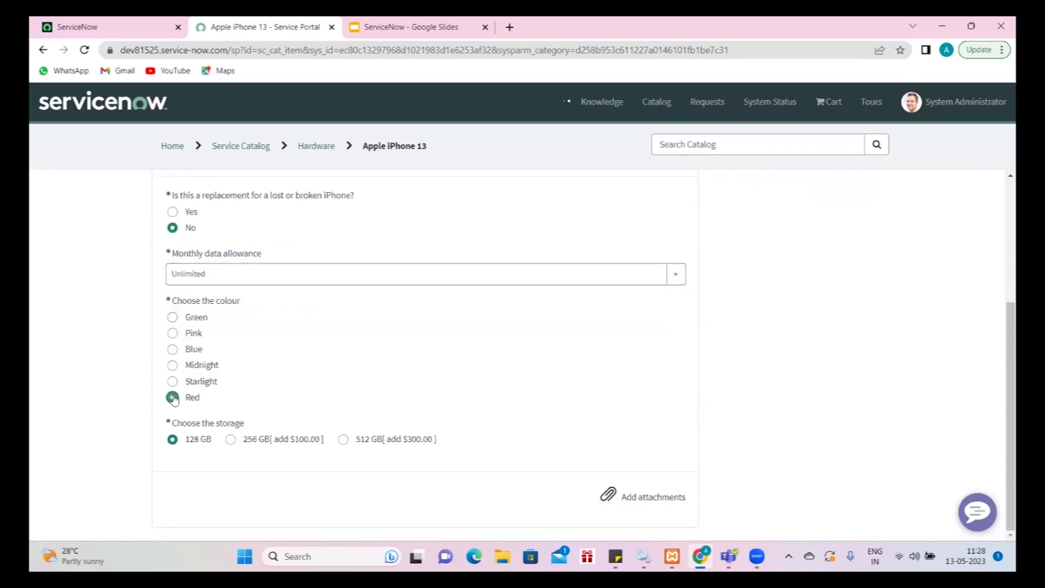
click(344, 440)
Check the $1,103.00 price and 2 Days delivery, then order the phone now.
scroll(474, 373, up, 4)
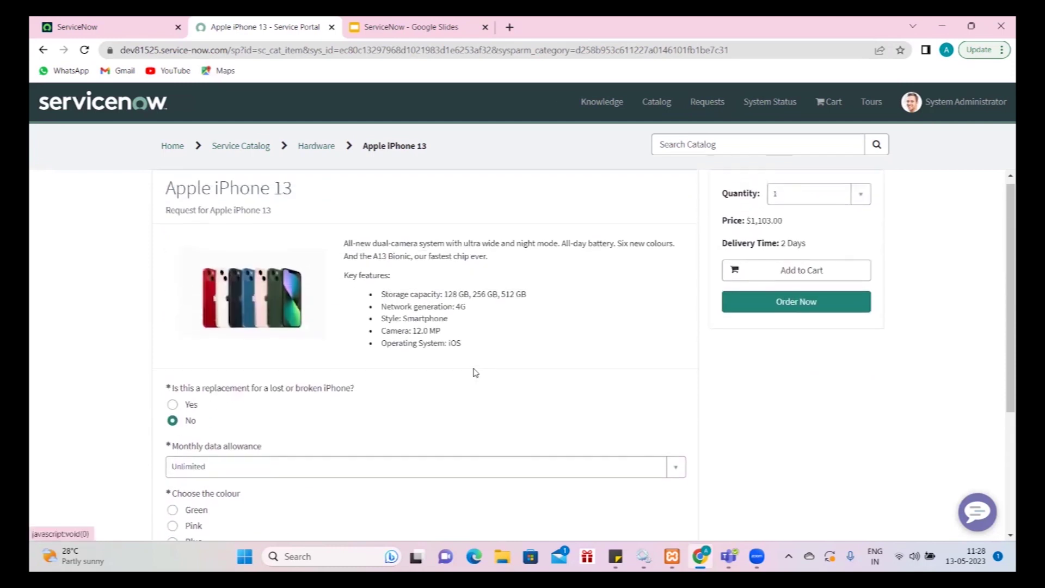
drag(736, 227, 784, 229)
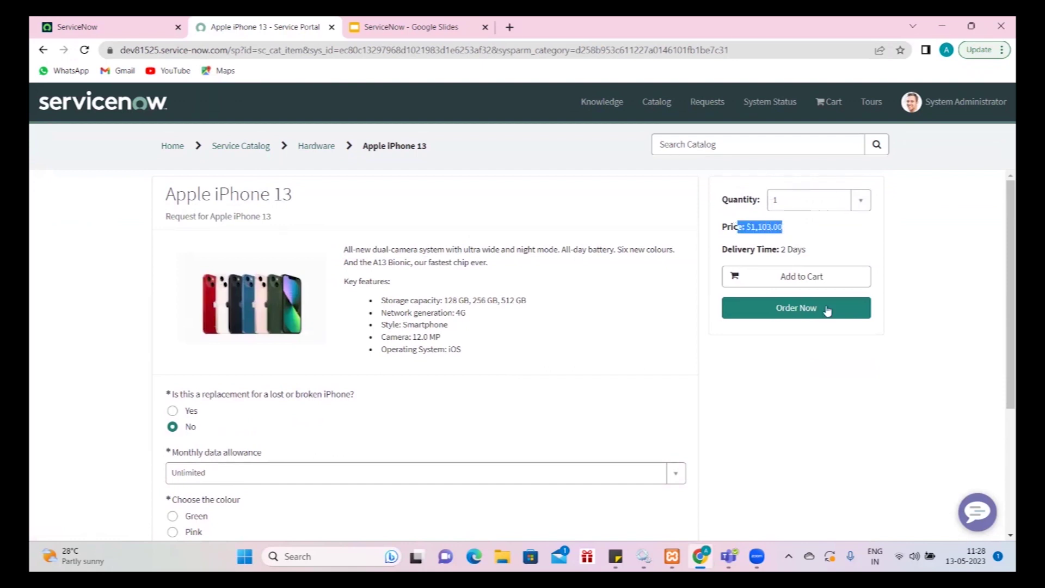
click(743, 221)
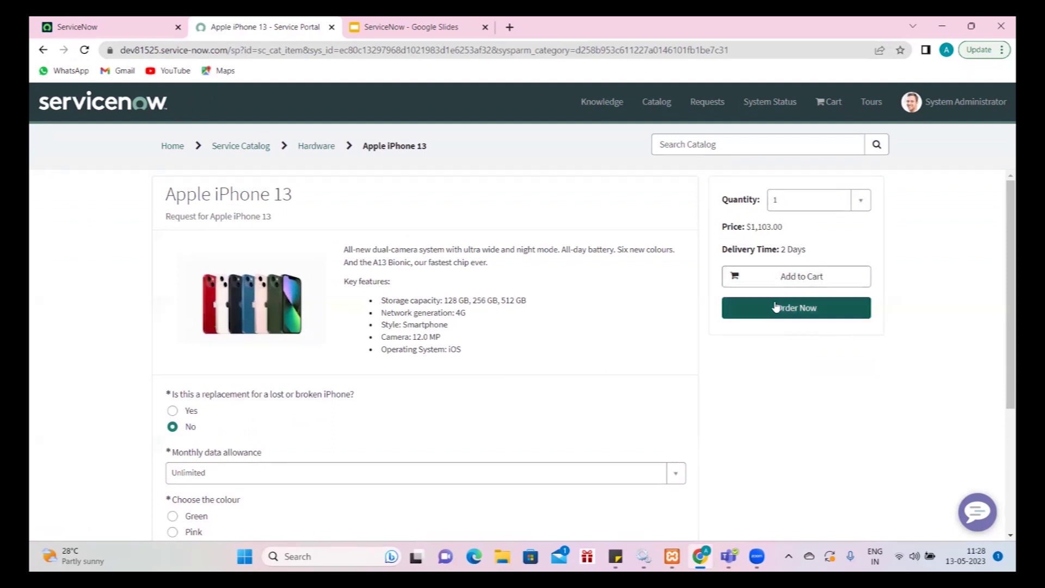
drag(808, 251, 804, 250)
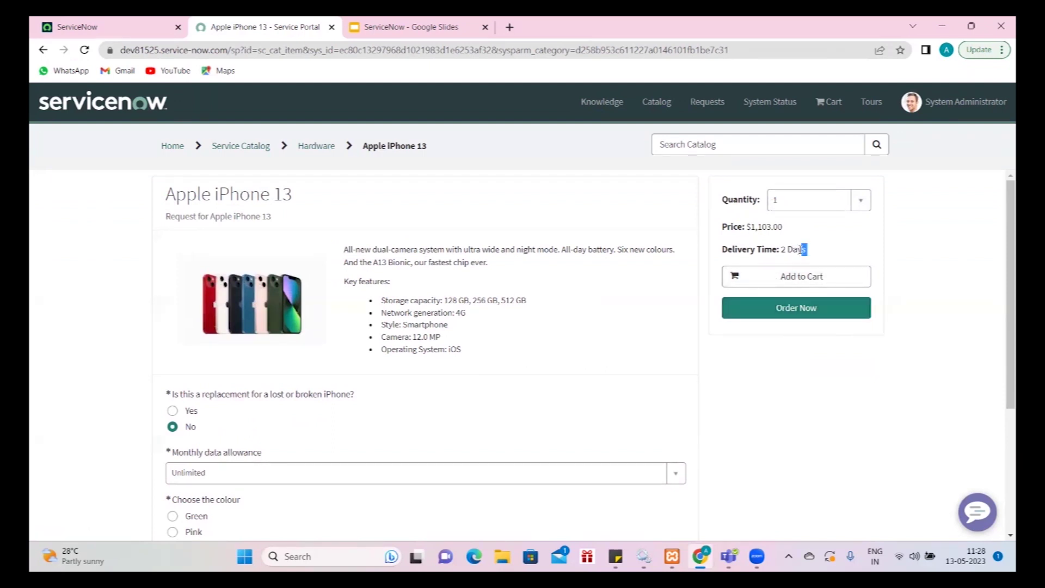
click(791, 308)
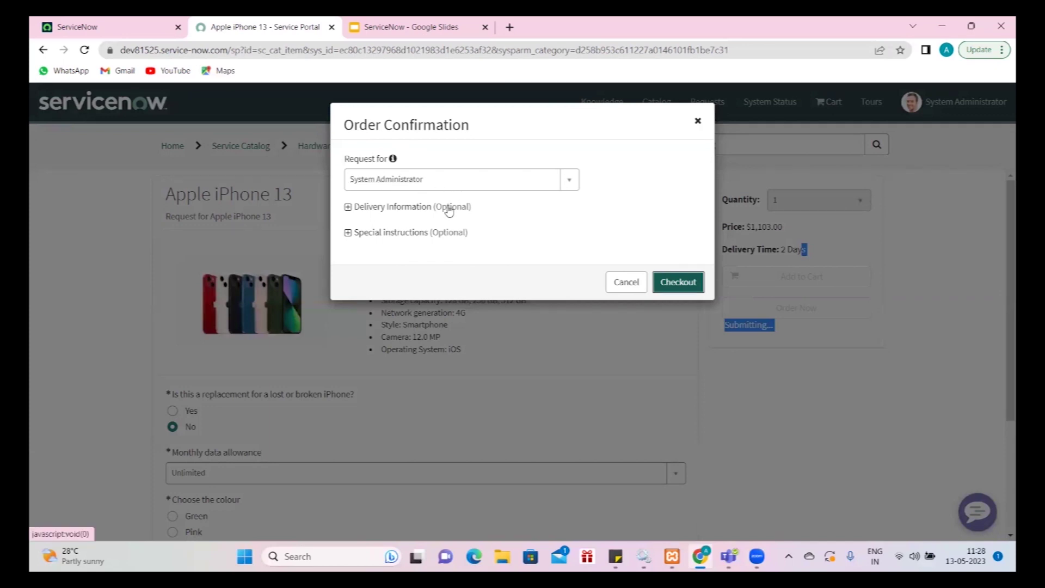
Expand delivery information and special instructions, then check out the $1,103.00 iPhone order.
click(429, 214)
click(409, 281)
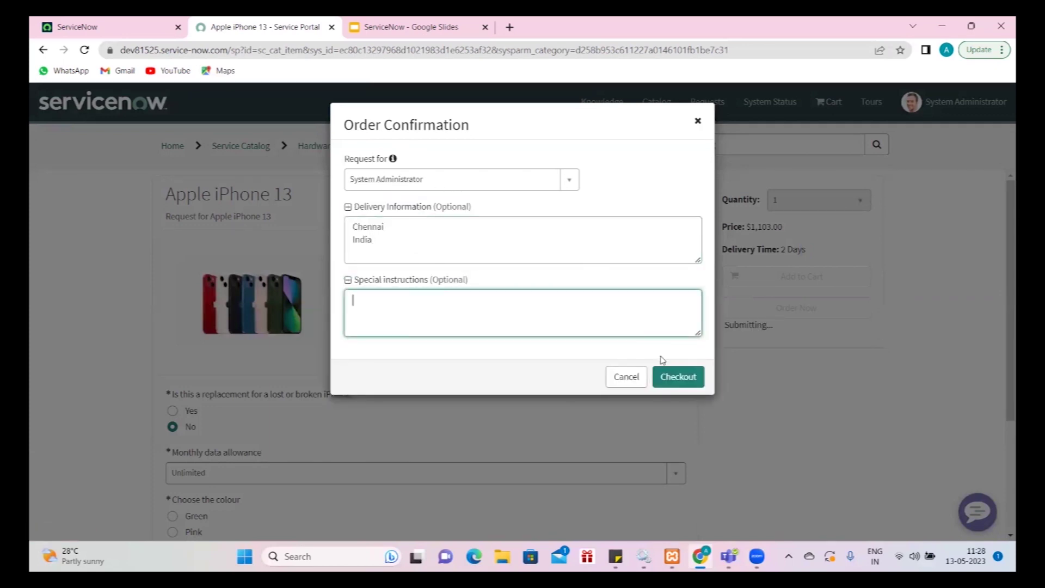
click(670, 376)
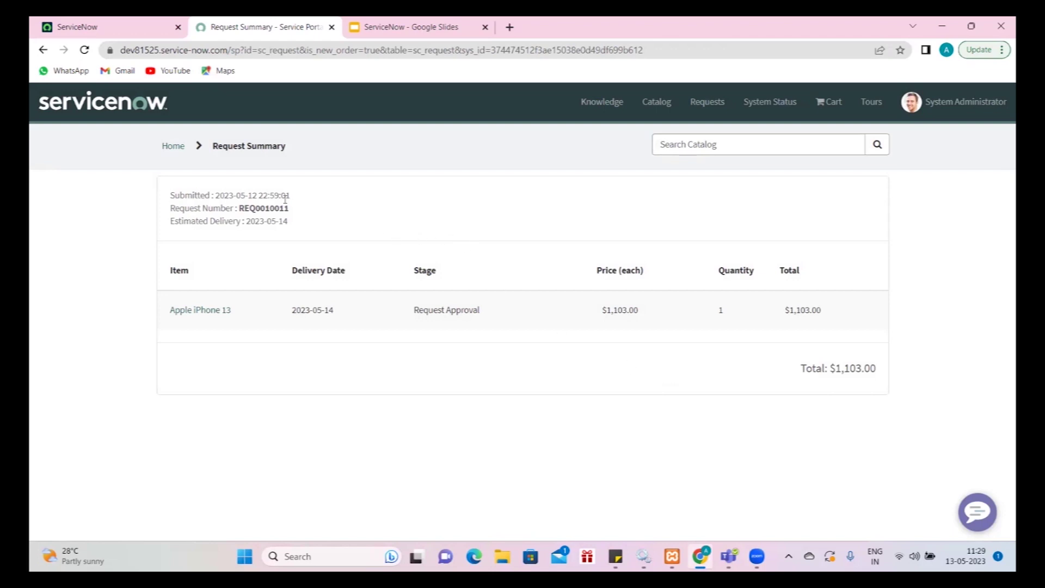
Note the new request number and return to the main ServiceNow platform tab.
double_click(267, 208)
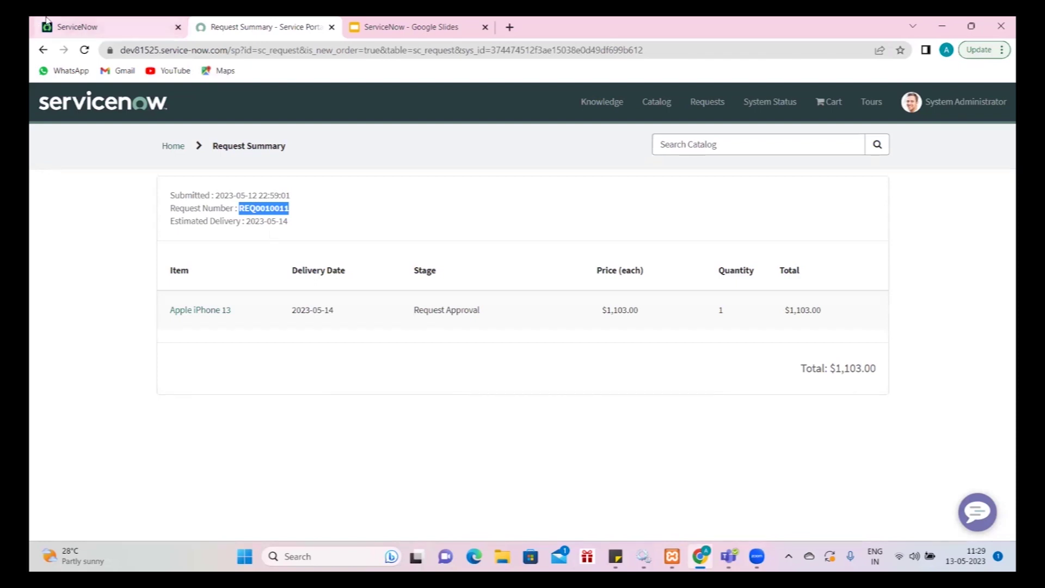
click(109, 33)
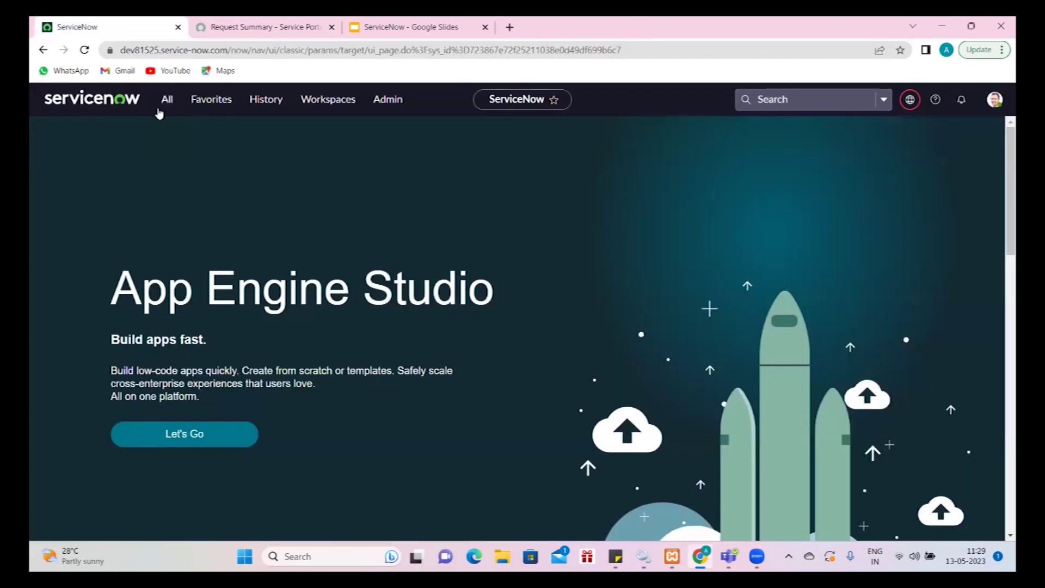
Filter the navigator for 'req' and open My Requests in a new tab.
click(163, 102)
text(reqeust)
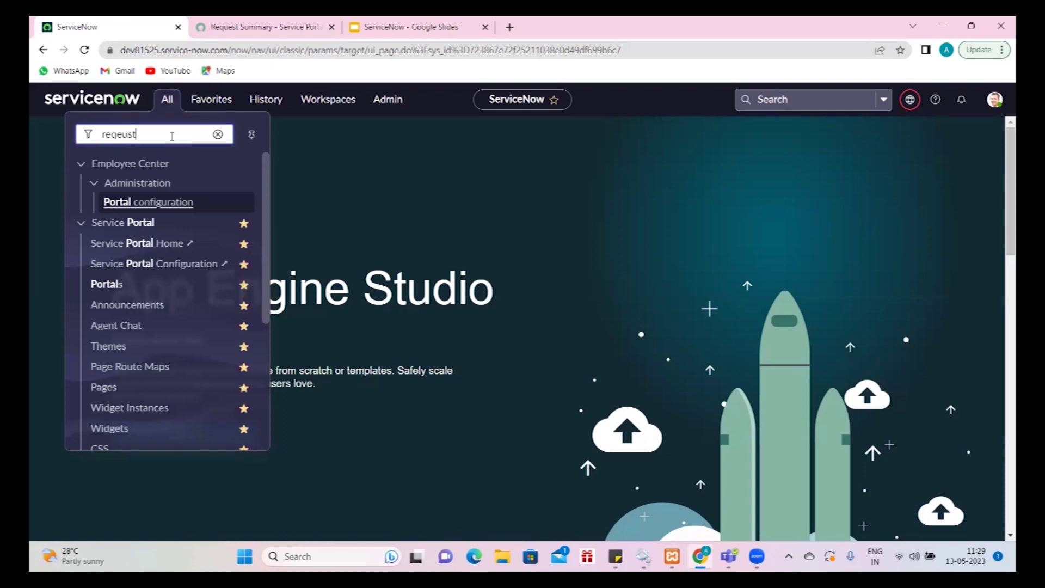
key(ctrl+a)
text(req)
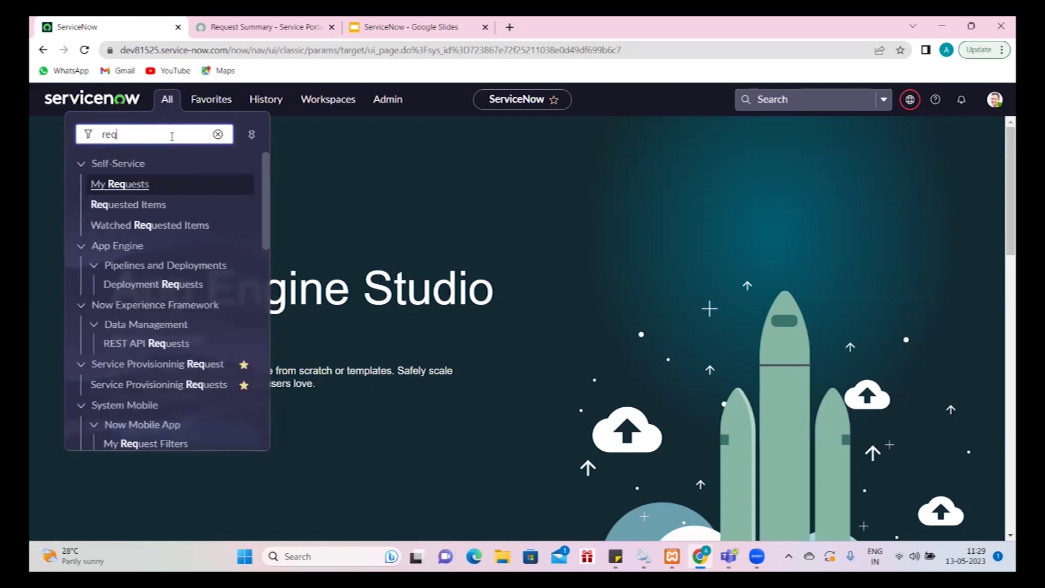
middle_click(134, 185)
click(392, 29)
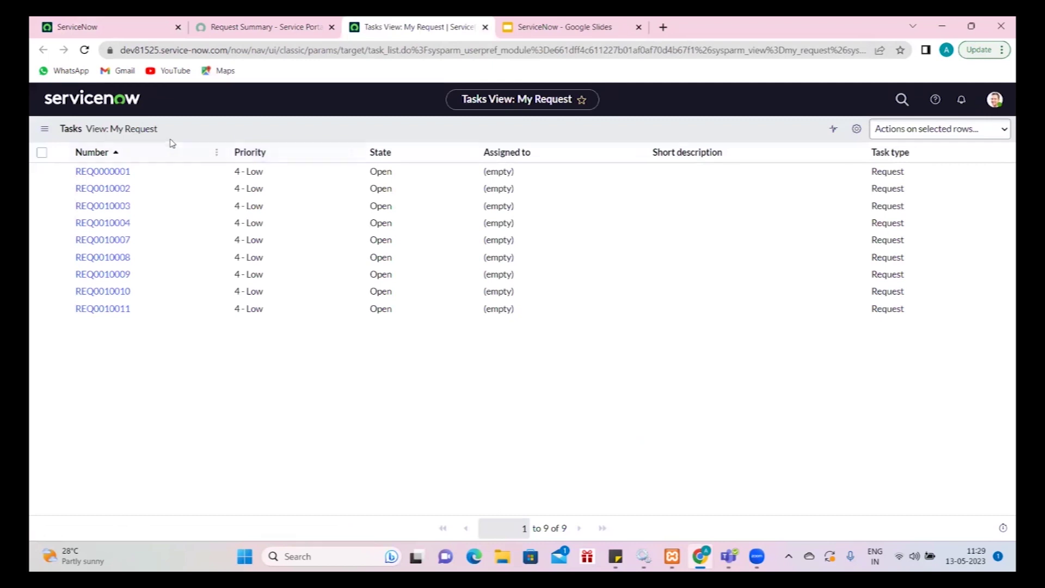
Switch the requests list to Default view and open the newest iPhone request.
click(44, 129)
mouse_move(73, 140)
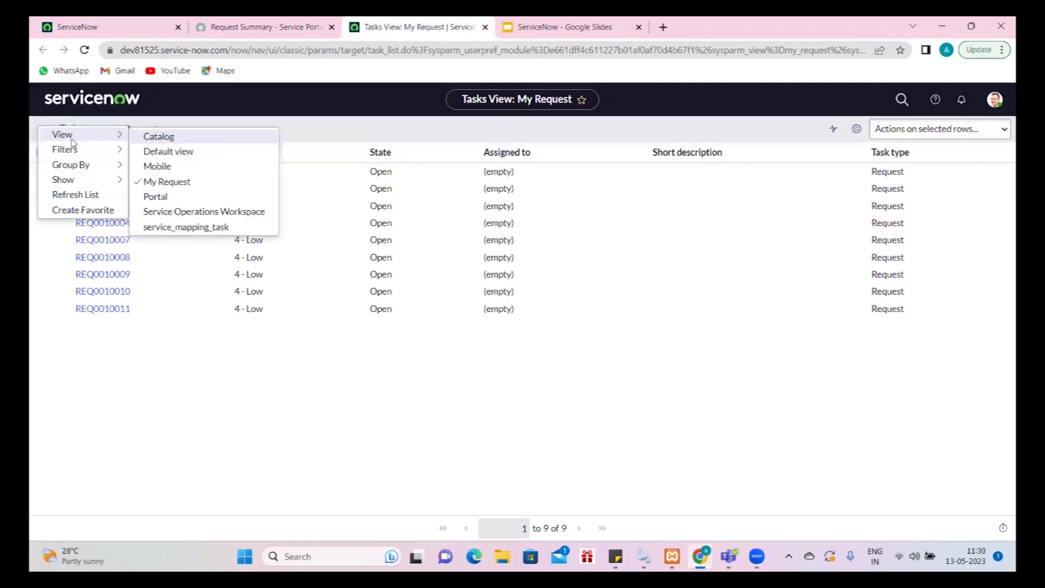
click(161, 153)
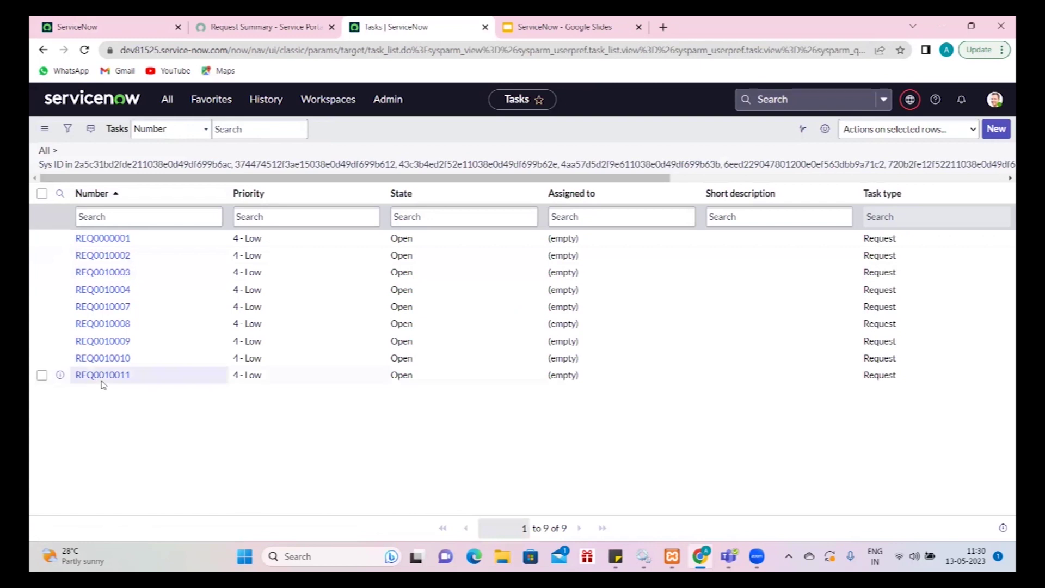
click(266, 27)
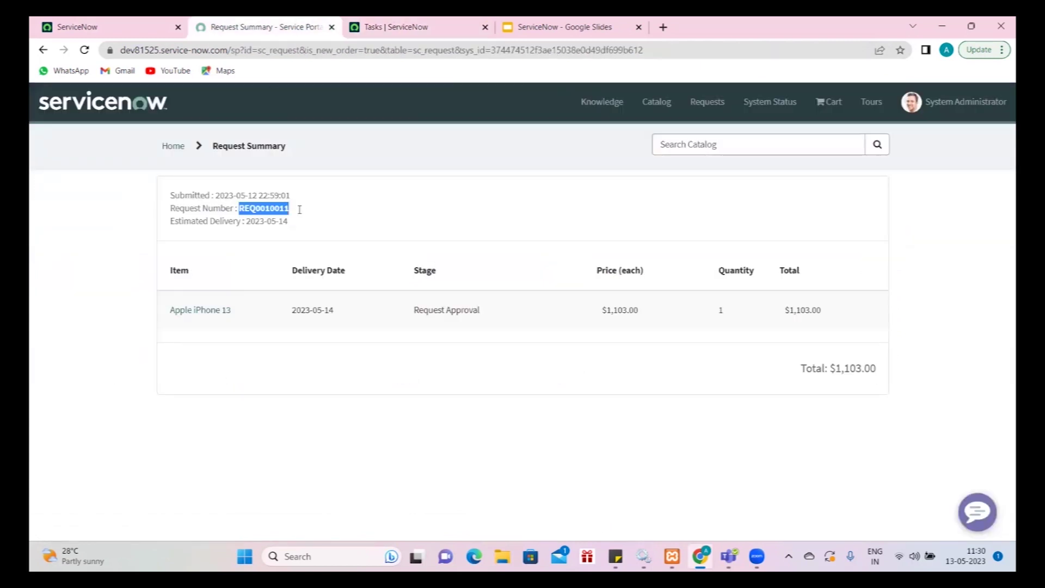
click(390, 24)
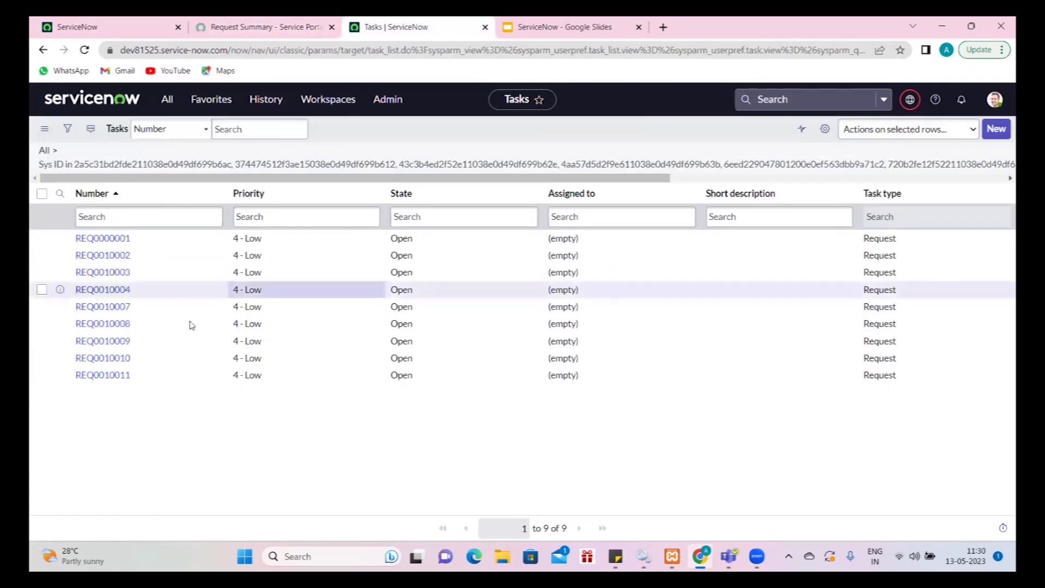
click(108, 381)
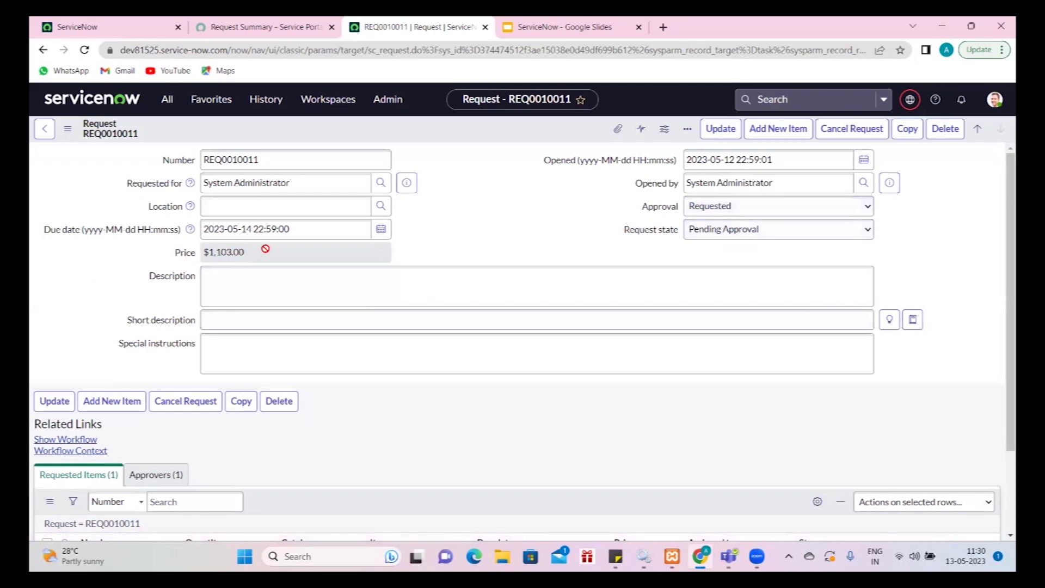
Review the request's $1,103.00 price, its approvers and its requested items.
drag(266, 252, 216, 259)
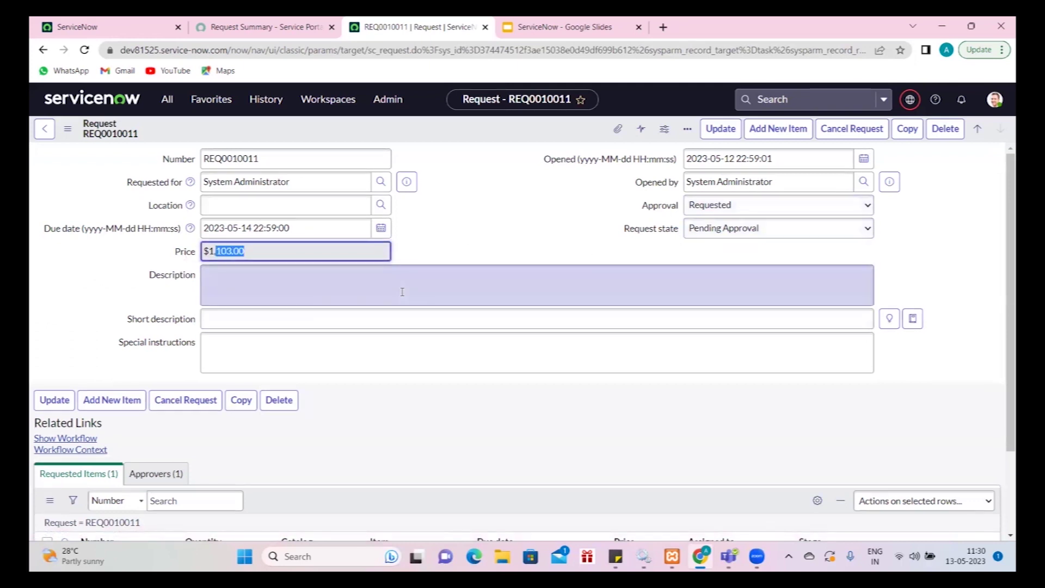
scroll(402, 291, down, 2)
click(162, 376)
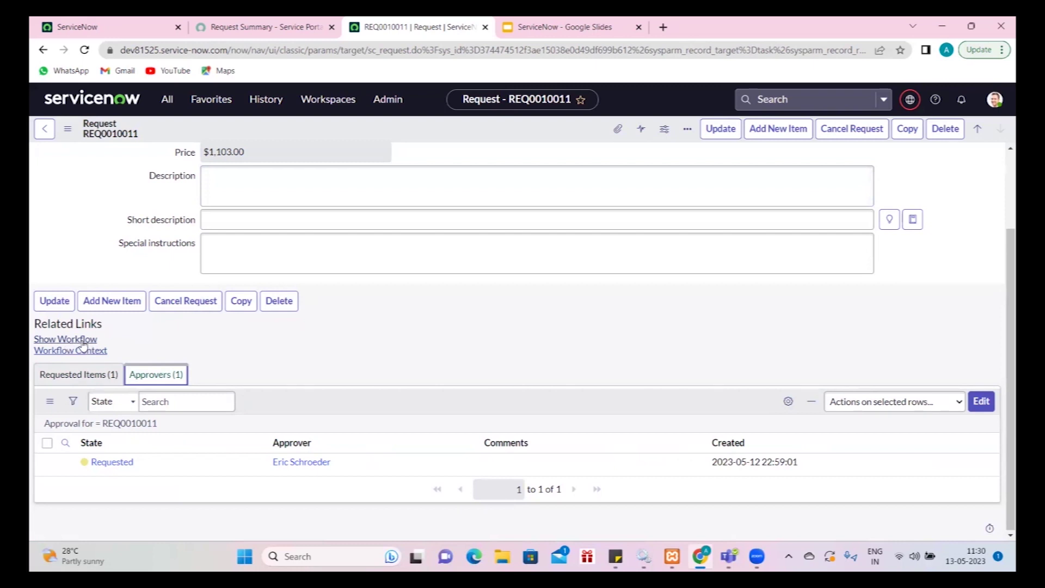
click(98, 376)
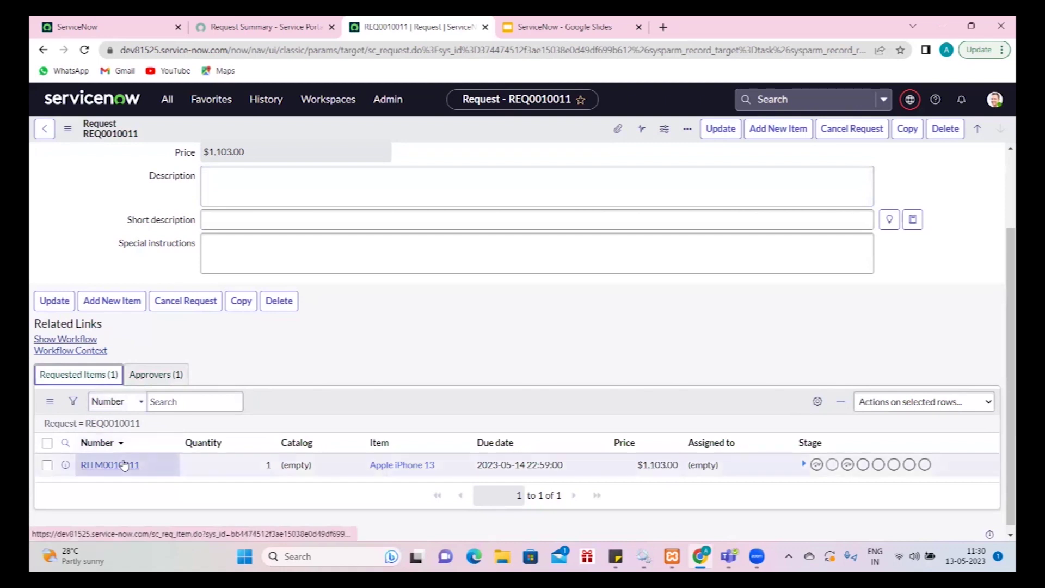
Open RITM0010011 in a new tab, then show REQ0010011's running workflow.
middle_click(129, 465)
click(537, 24)
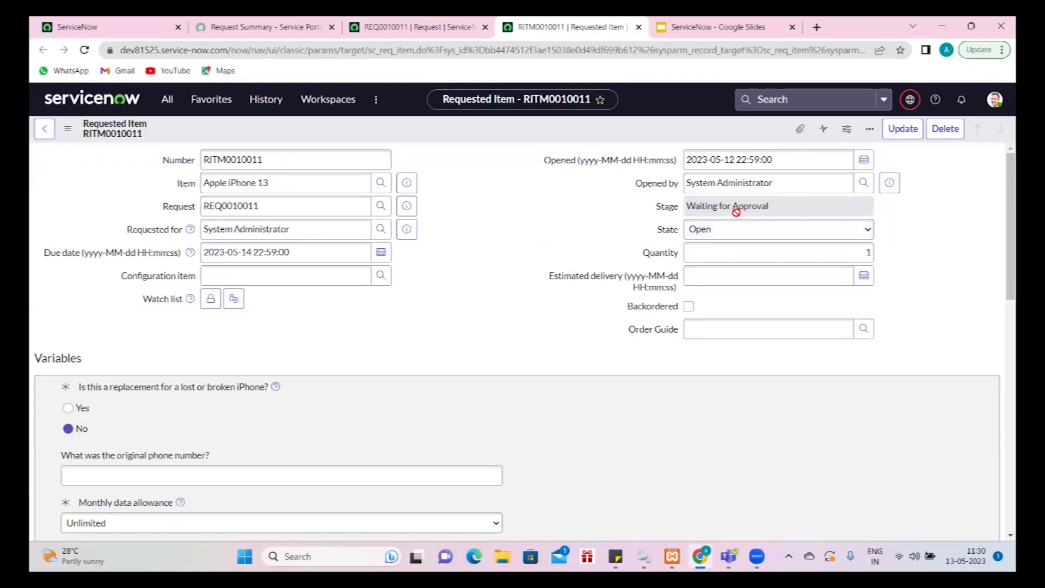
click(440, 22)
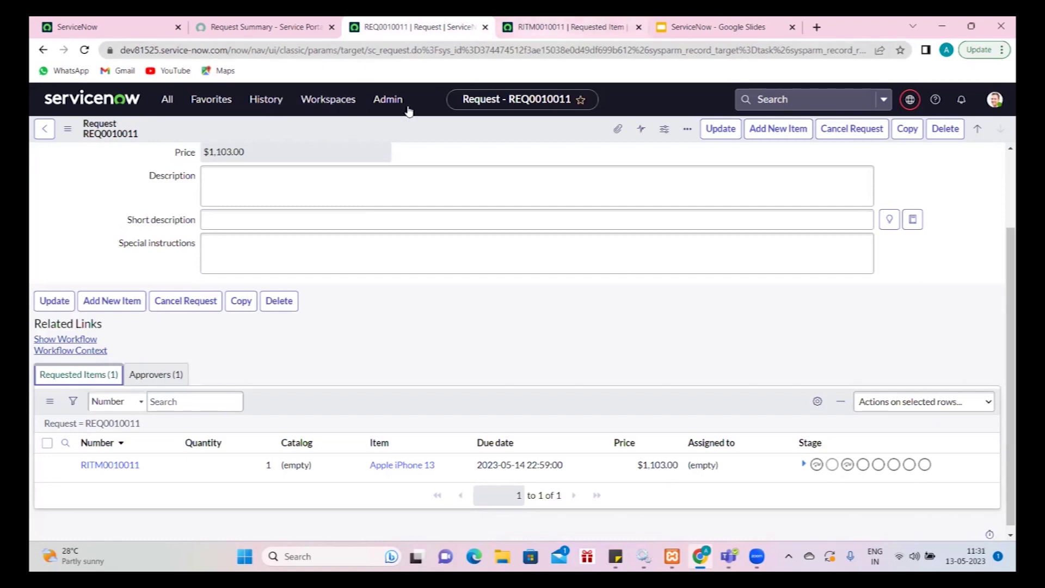
click(85, 340)
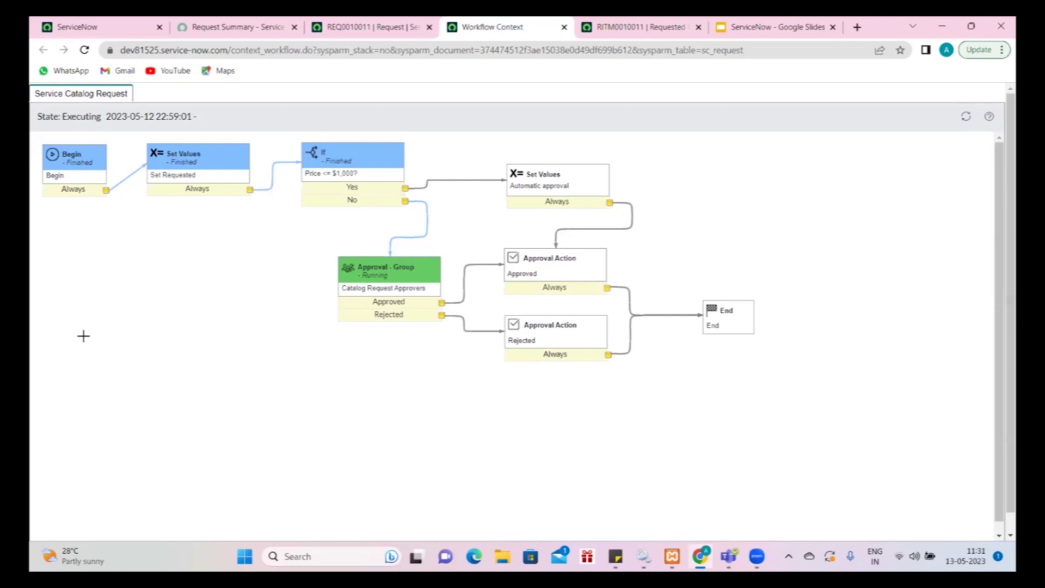
Approve REQ0010011 via its pending approval record, then return to the workflow tab.
mouse_move(364, 288)
click(367, 30)
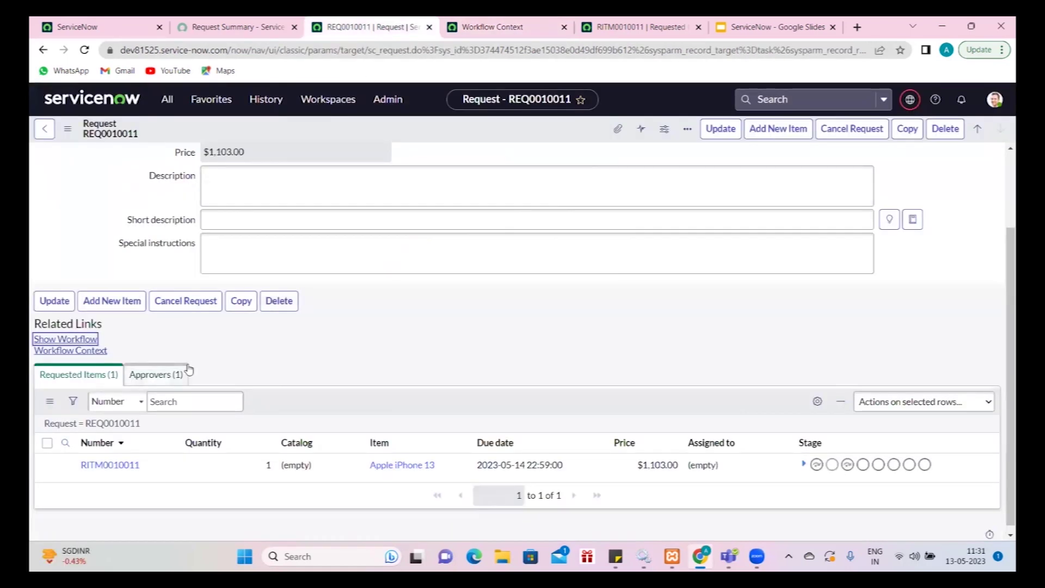
click(173, 374)
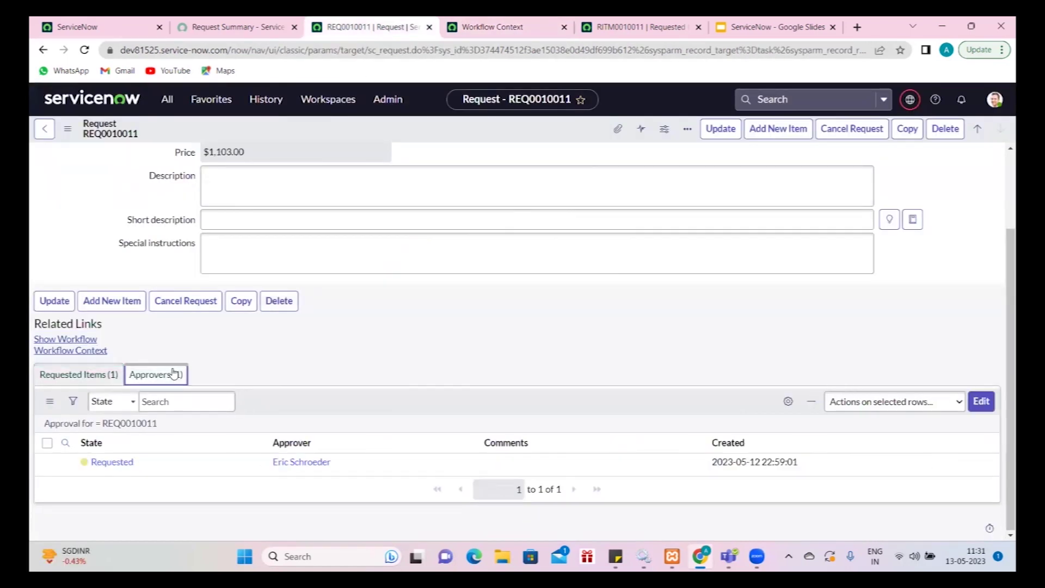
ctrl+click(131, 467)
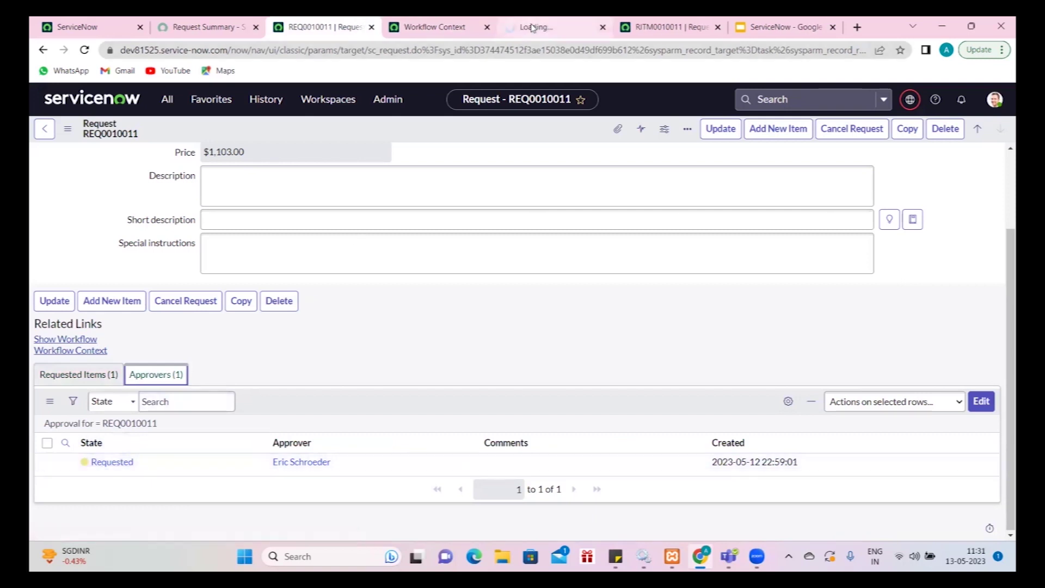
click(551, 27)
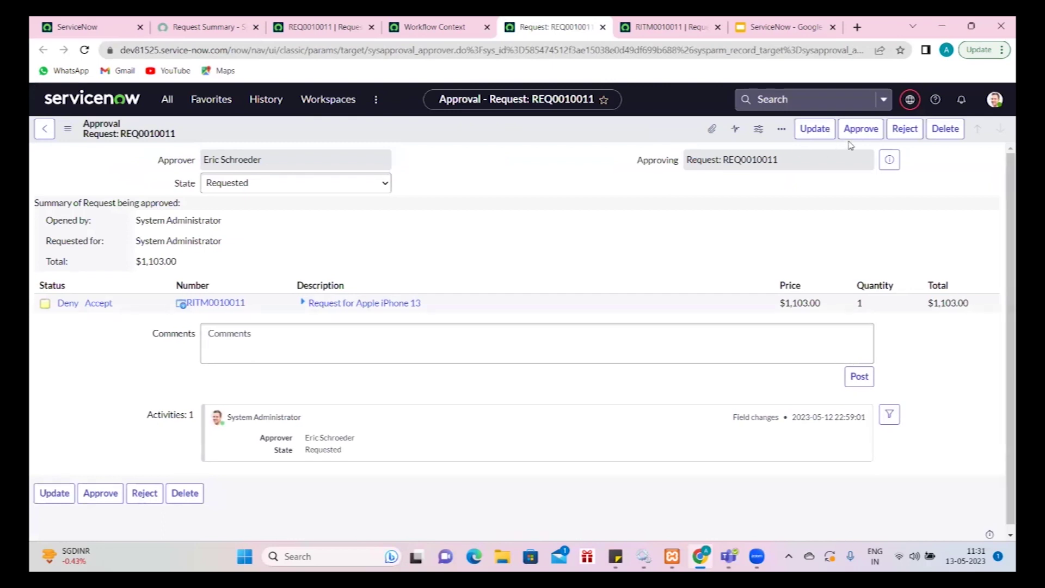
click(860, 131)
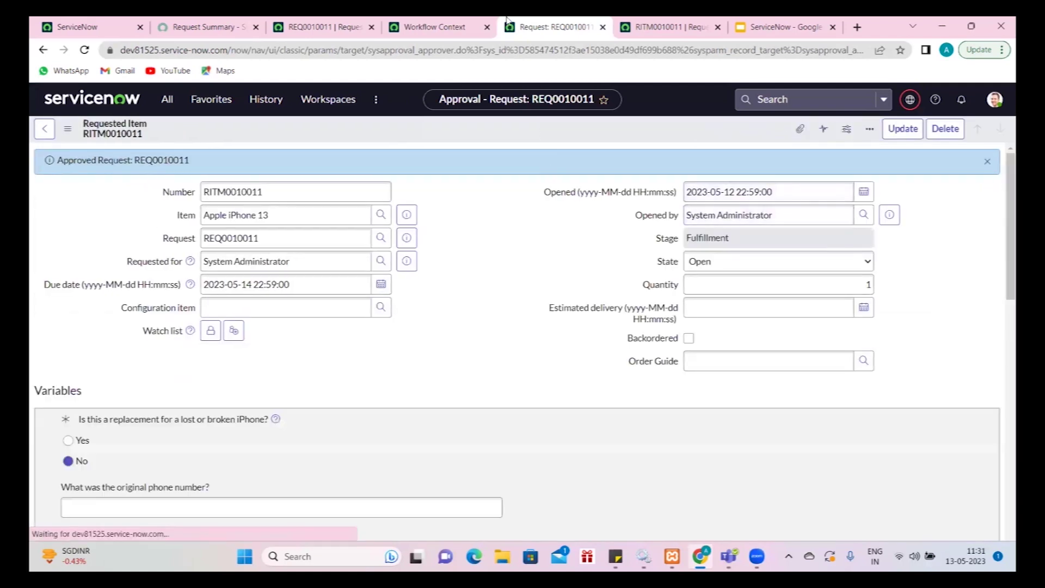
click(458, 31)
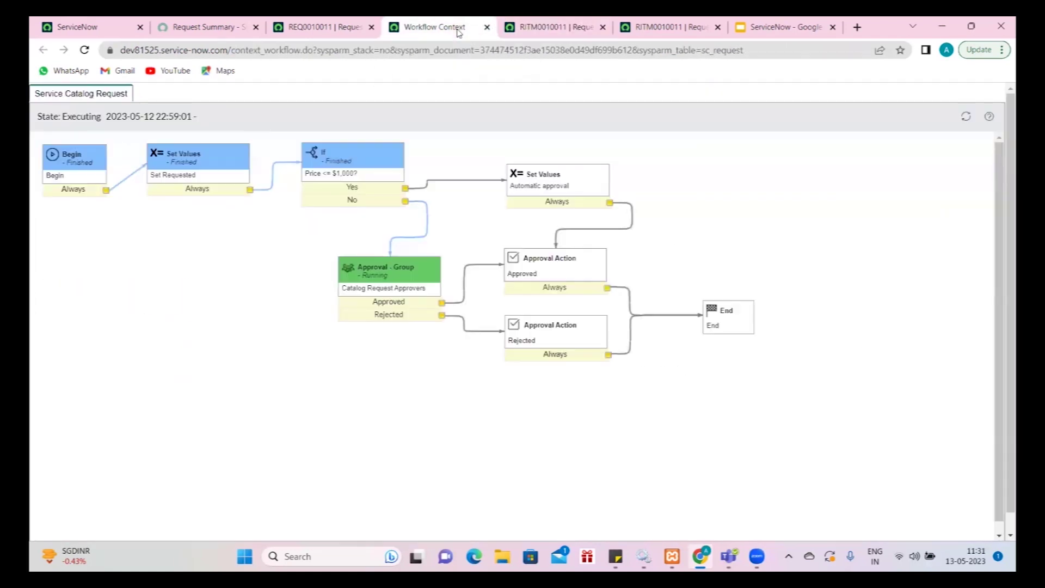
Refresh the workflow to show Approved to End, and check RITM0010011's Fulfillment stage.
click(966, 119)
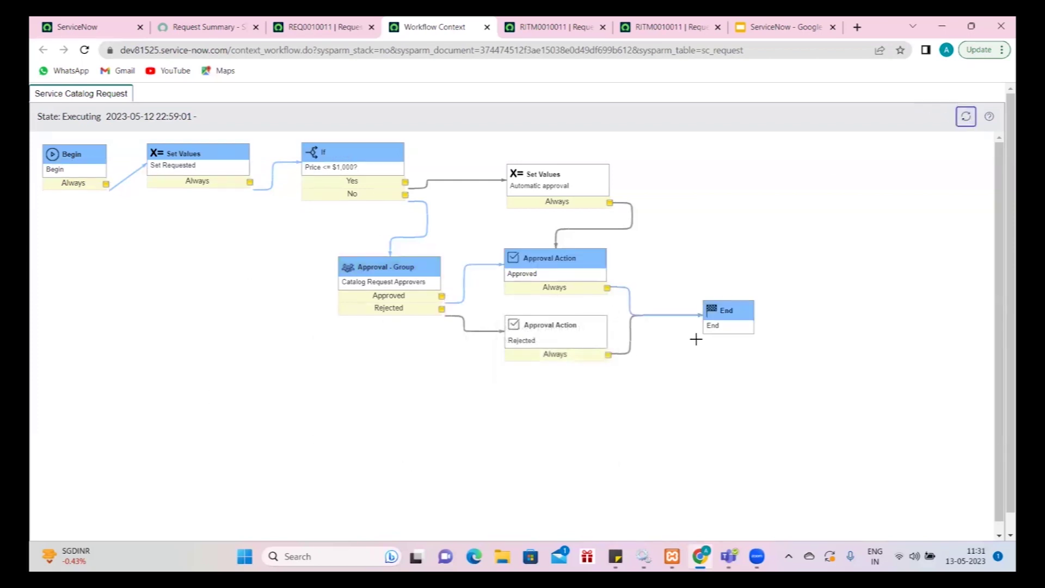
click(552, 30)
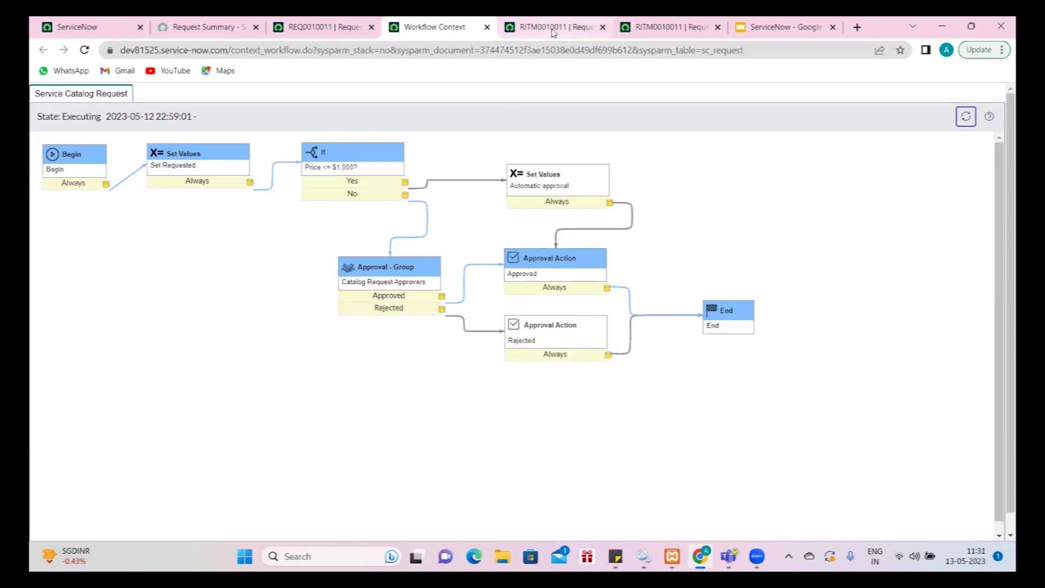
drag(661, 240, 675, 242)
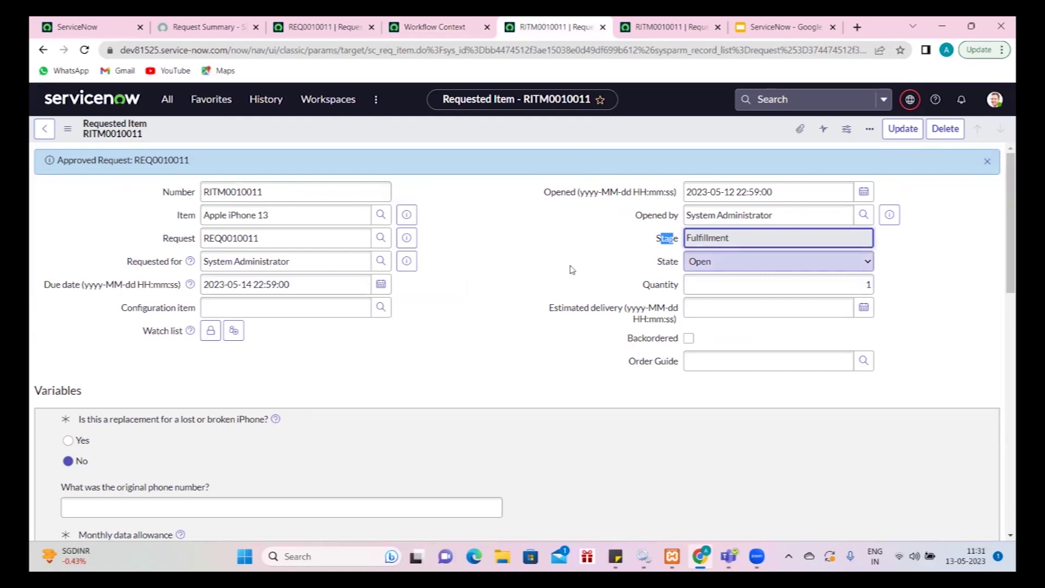
click(987, 162)
scroll(502, 312, down, 3)
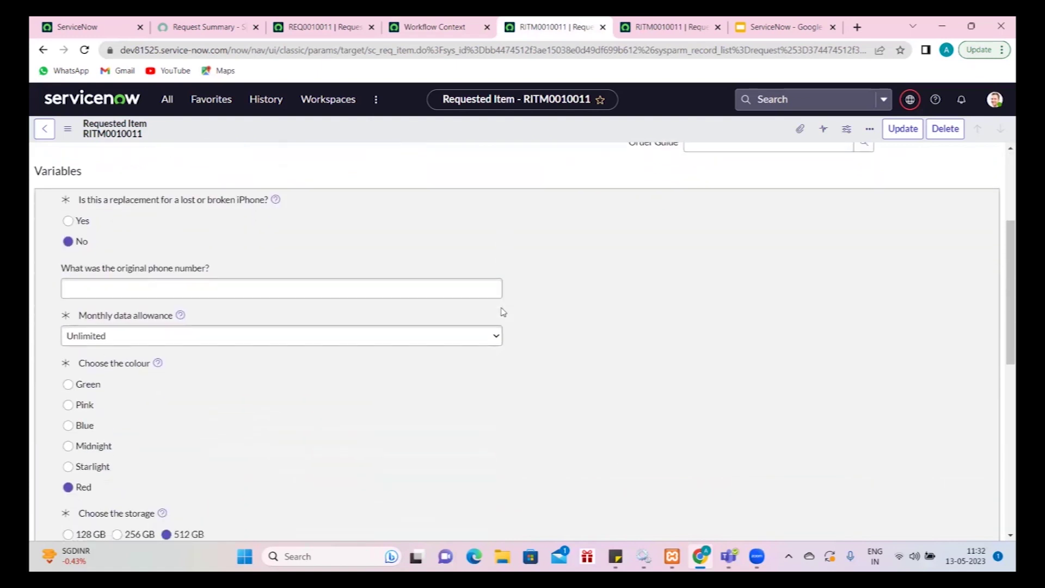
scroll(503, 311, down, 3)
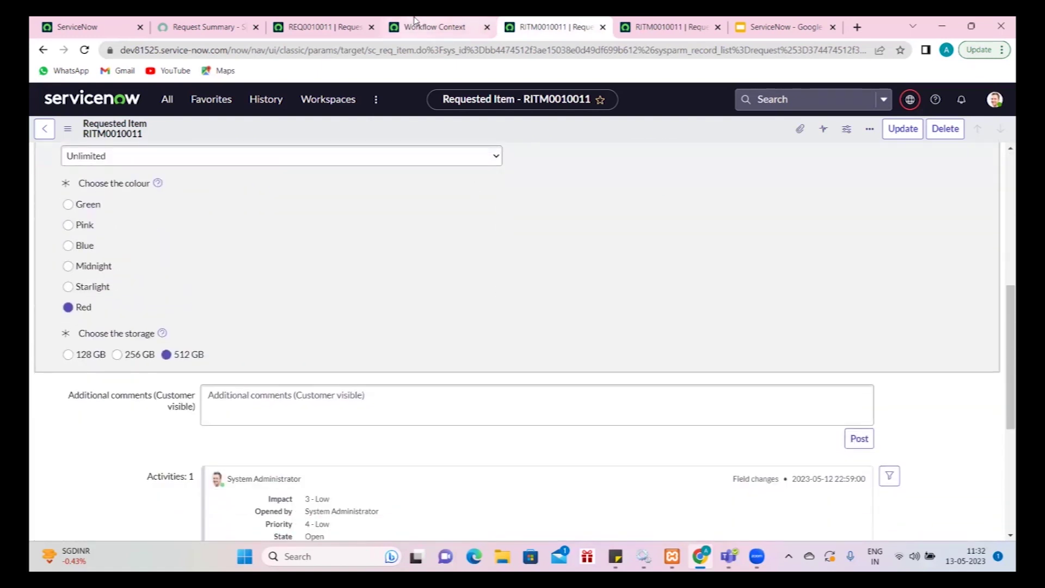
Compare the Apple iPhone 13 item against the request workflow, then open its own workflow.
click(414, 24)
click(528, 25)
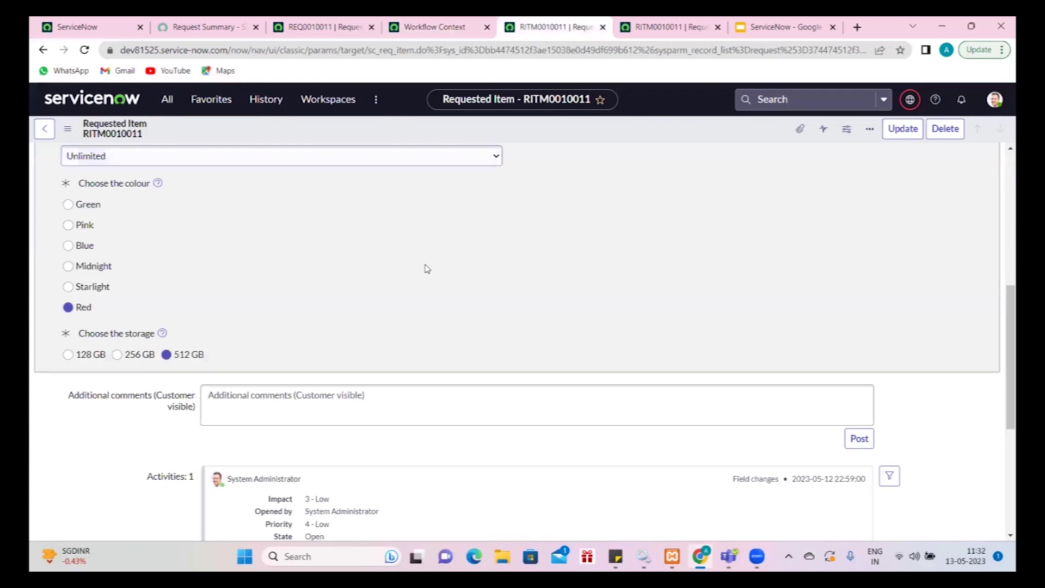
scroll(427, 269, up, 6)
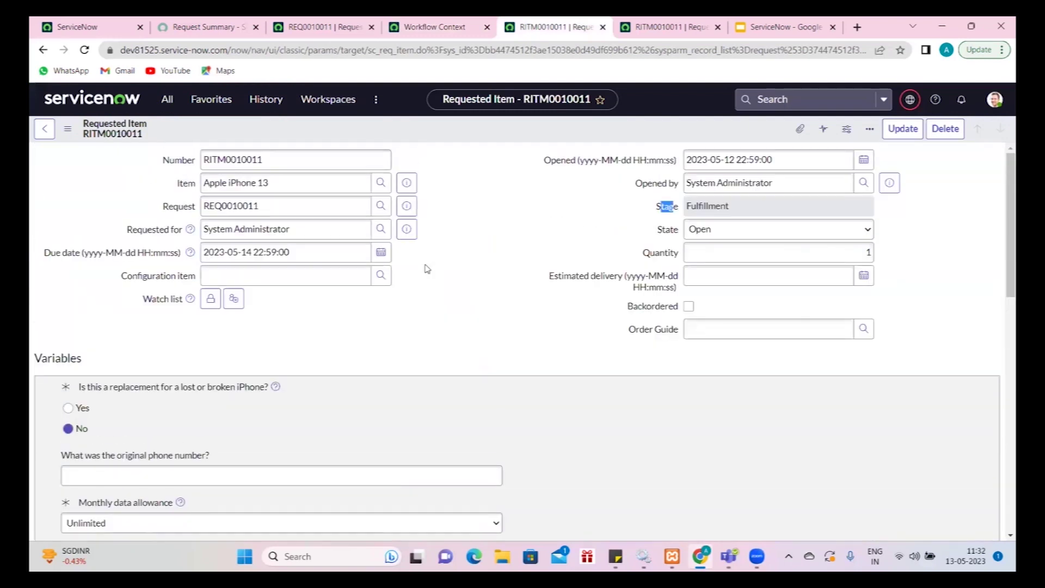
click(434, 26)
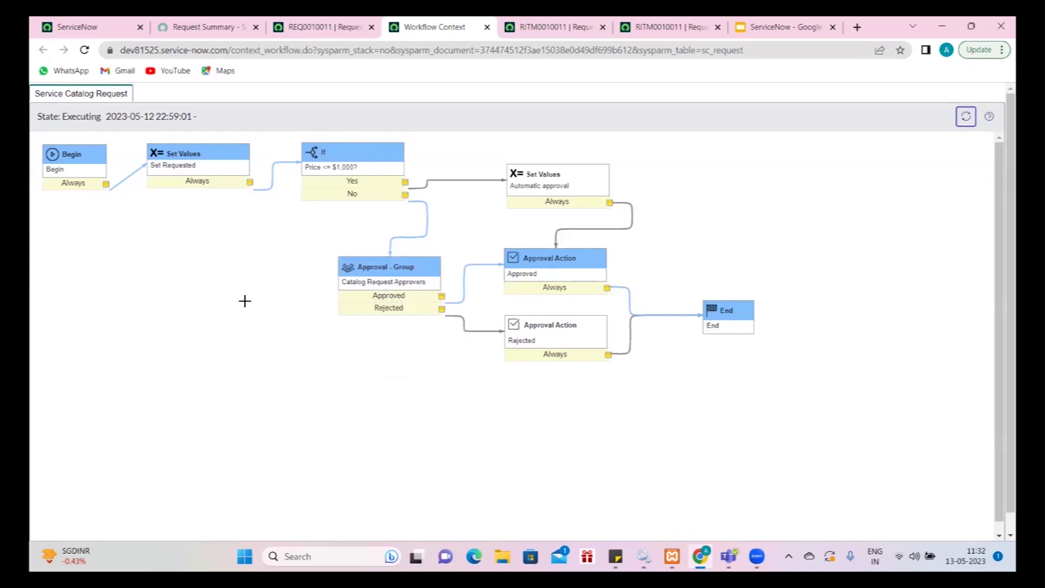
click(554, 27)
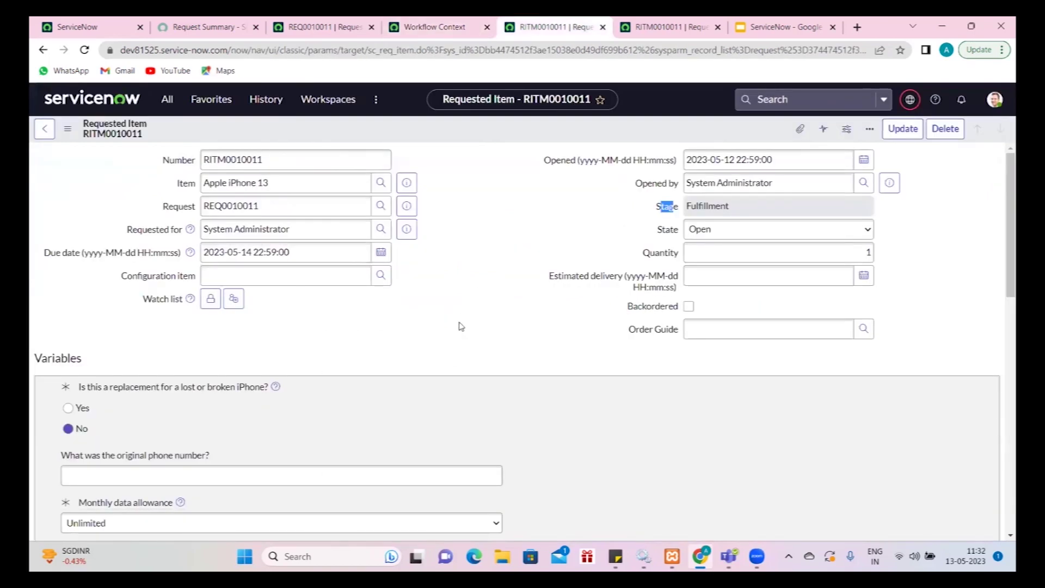
drag(270, 183, 203, 183)
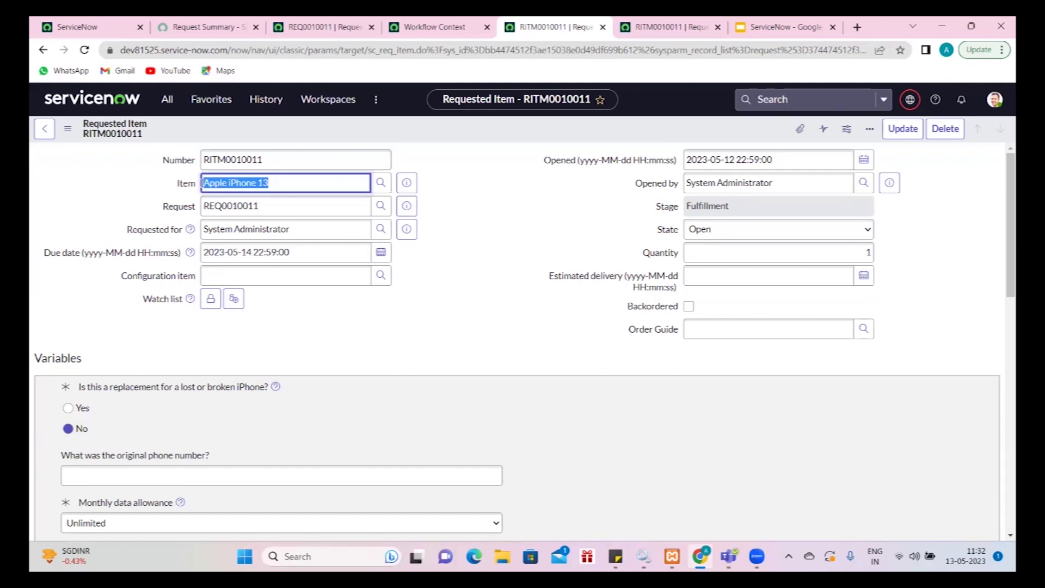
scroll(387, 343, down, 6)
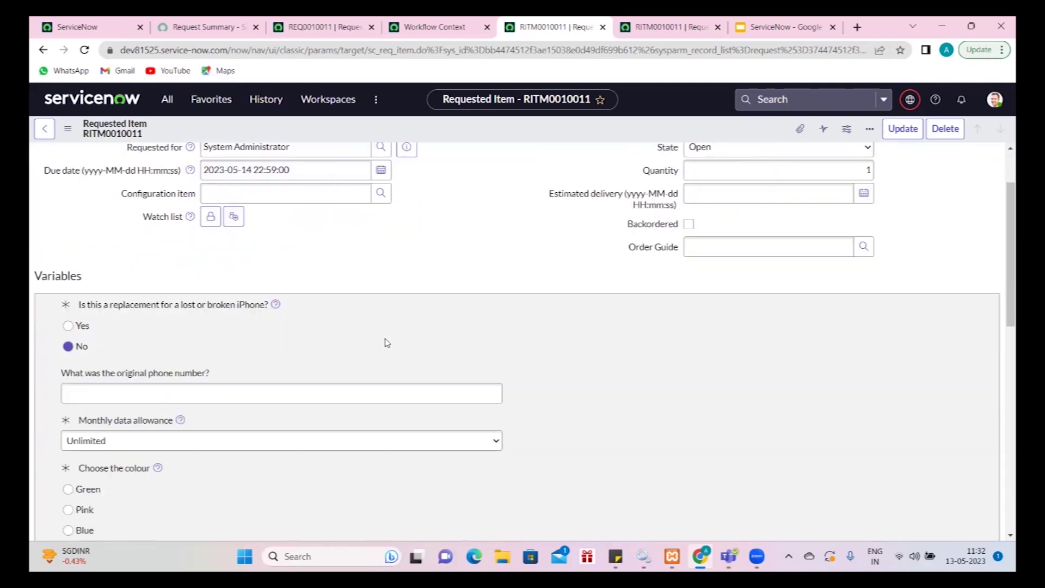
scroll(387, 343, down, 3)
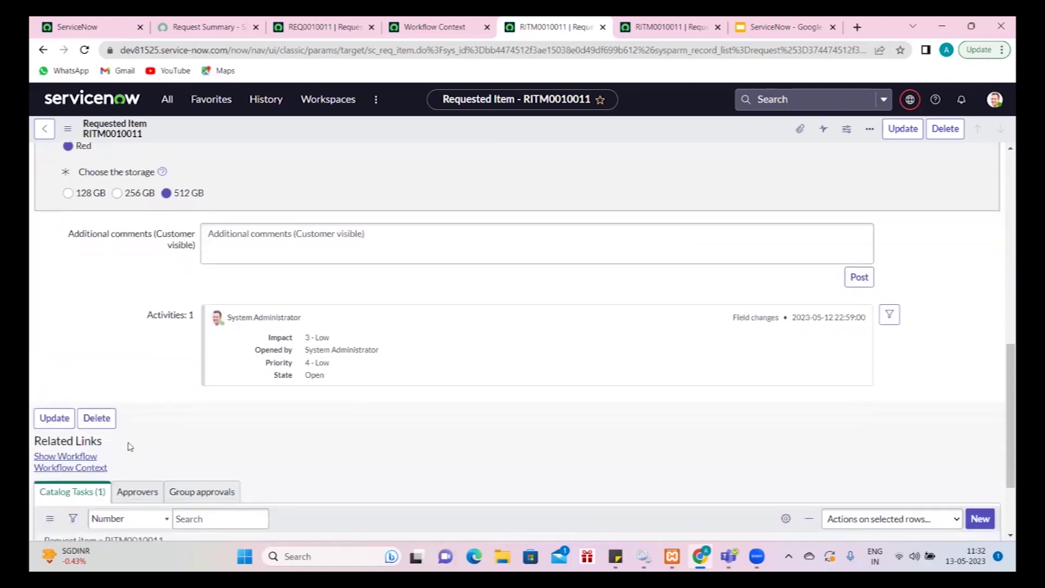
click(92, 457)
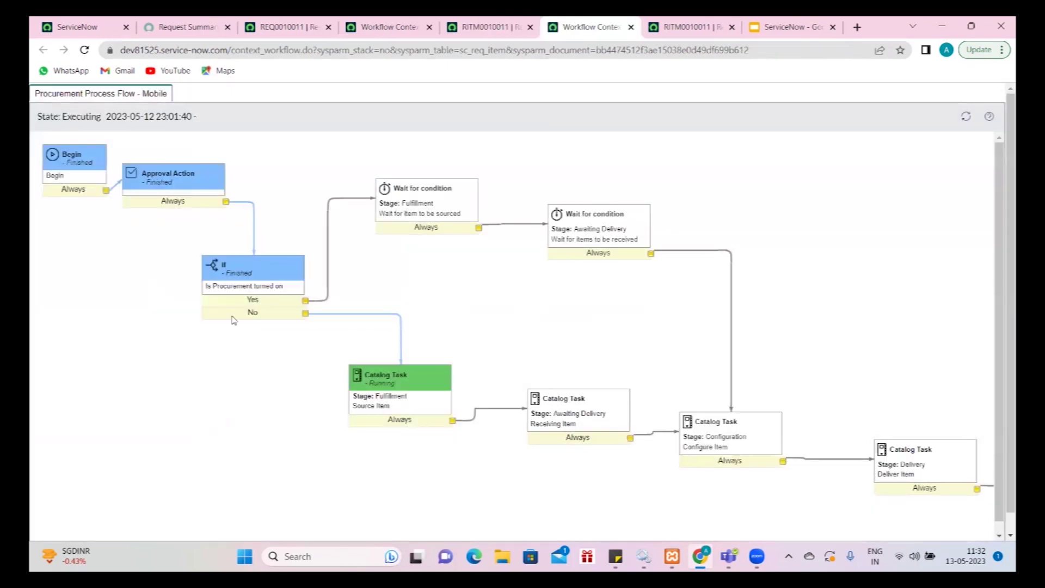
Inspect the Procurement Process Flow - Mobile activities, with Source Item running, then return to RITM0010011.
mouse_move(234, 237)
mouse_move(383, 389)
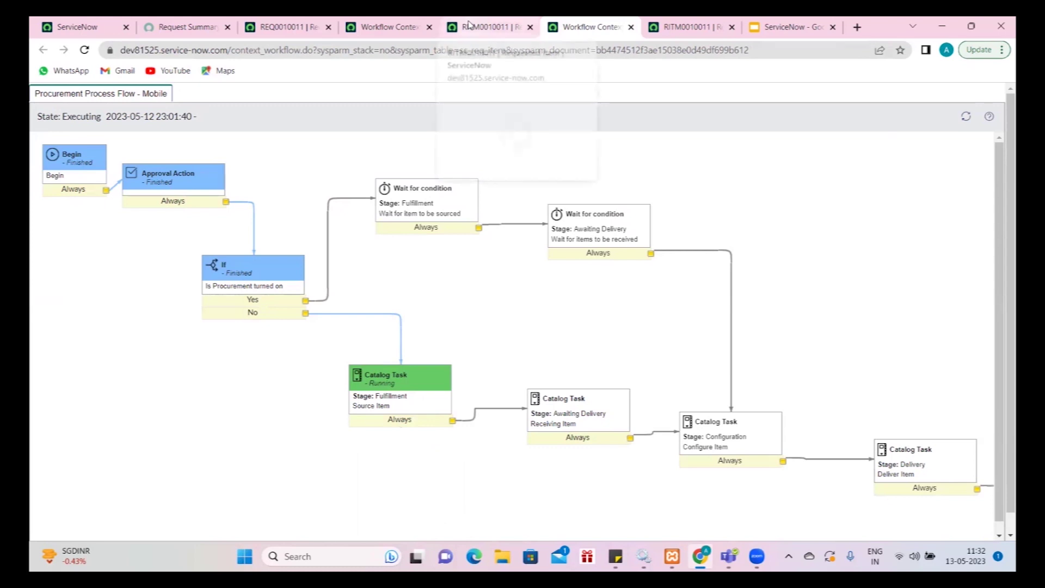
click(469, 24)
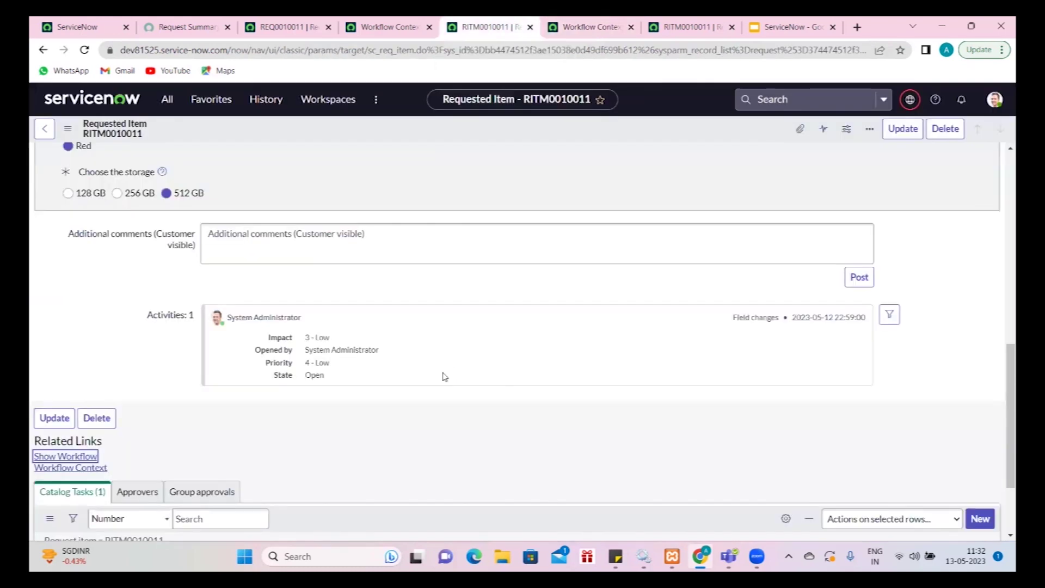
Open catalog task SCTASK0010013 in a new tab from RITM0010011's Catalog Tasks list.
scroll(443, 375, down, 2)
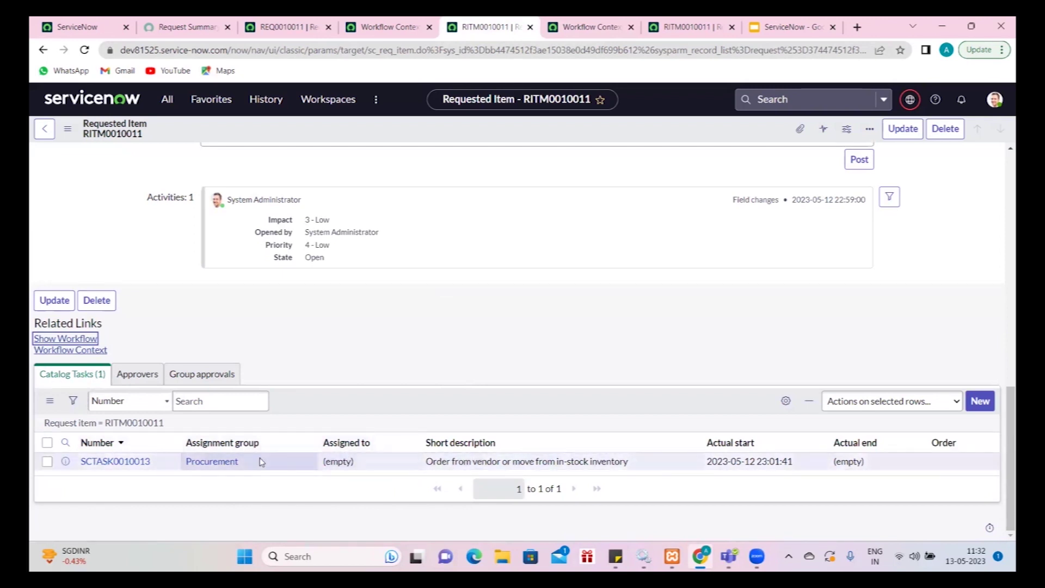
middle_click(136, 470)
click(601, 28)
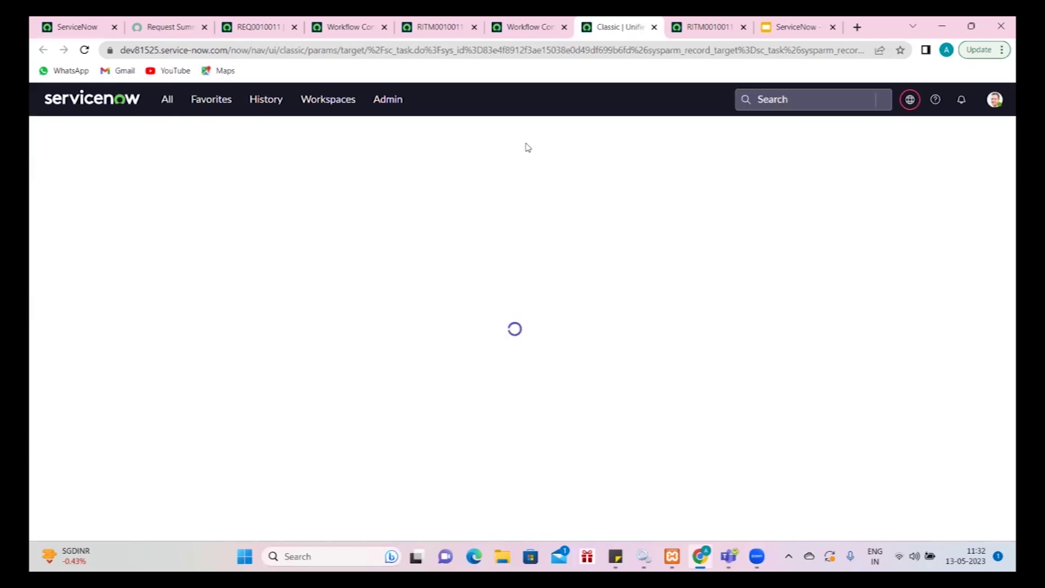
click(262, 27)
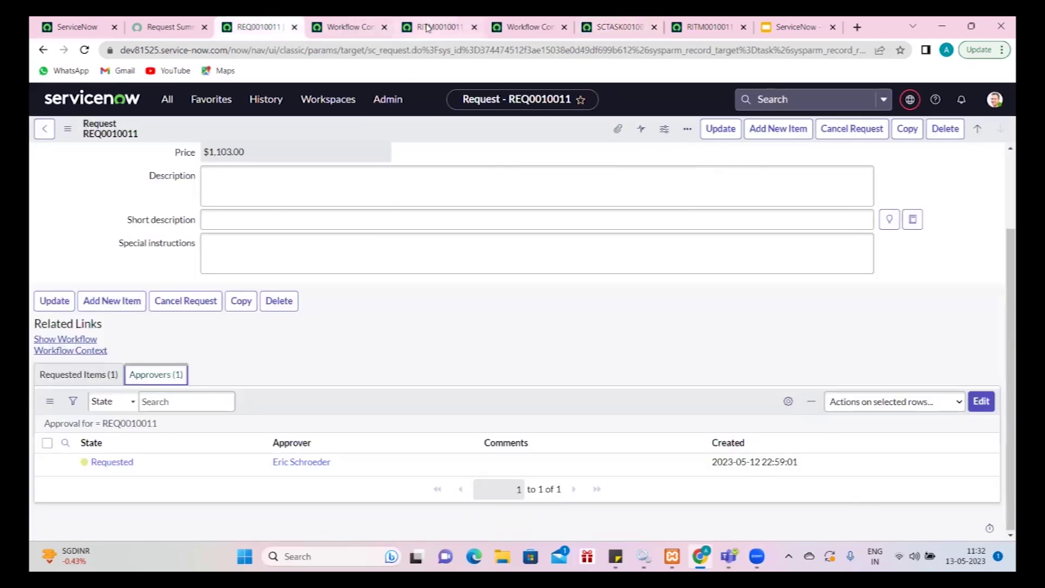
click(428, 28)
click(608, 22)
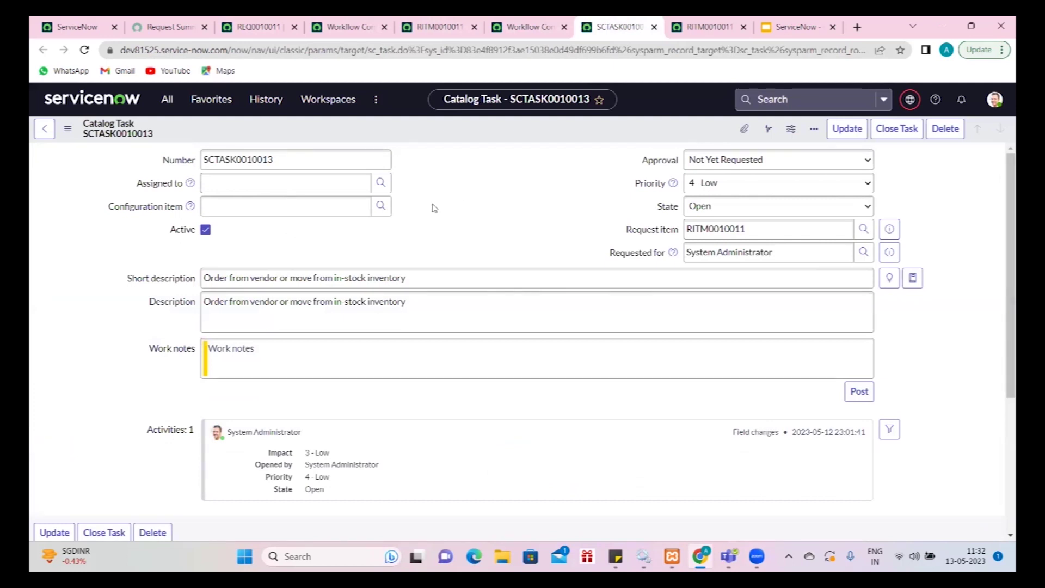
Leave Assigned to empty and close SCTASK0010013, moving RITM0010011 to Awaiting Delivery.
click(348, 184)
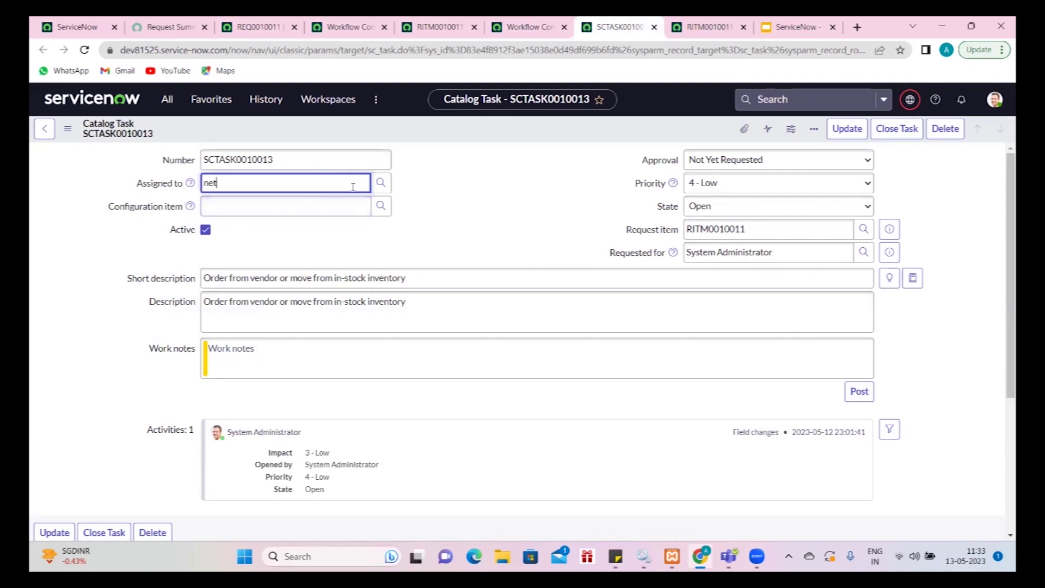
key(BackSpace)
key(BackSpace)
key(BackSpace)
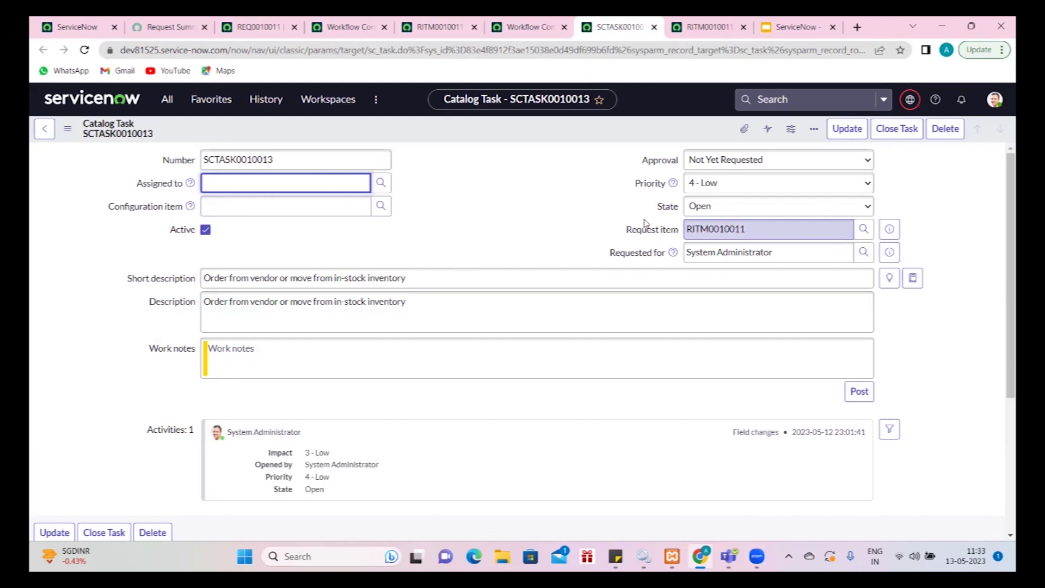
click(389, 184)
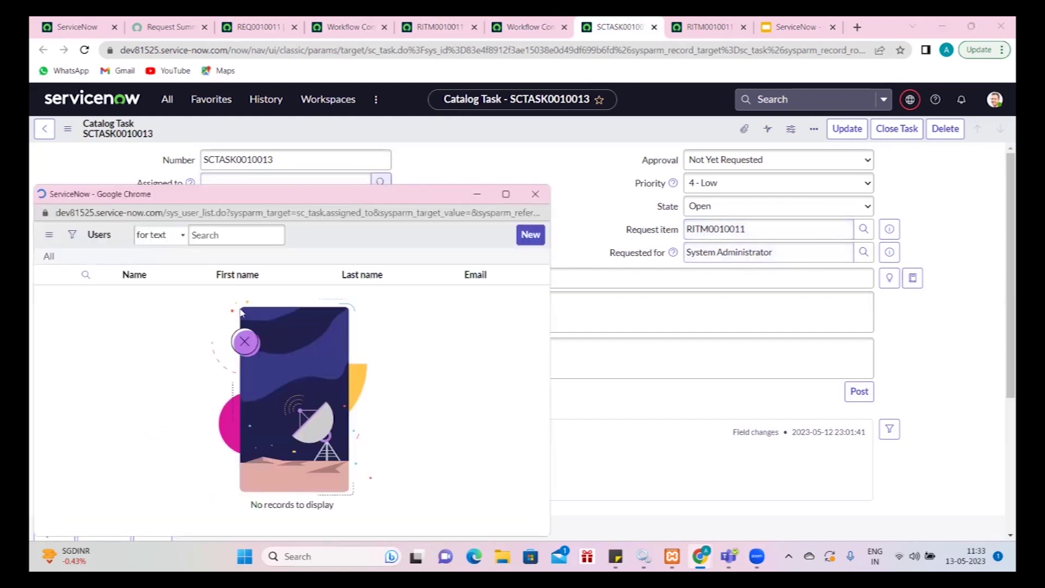
click(535, 195)
scroll(537, 196, down, 3)
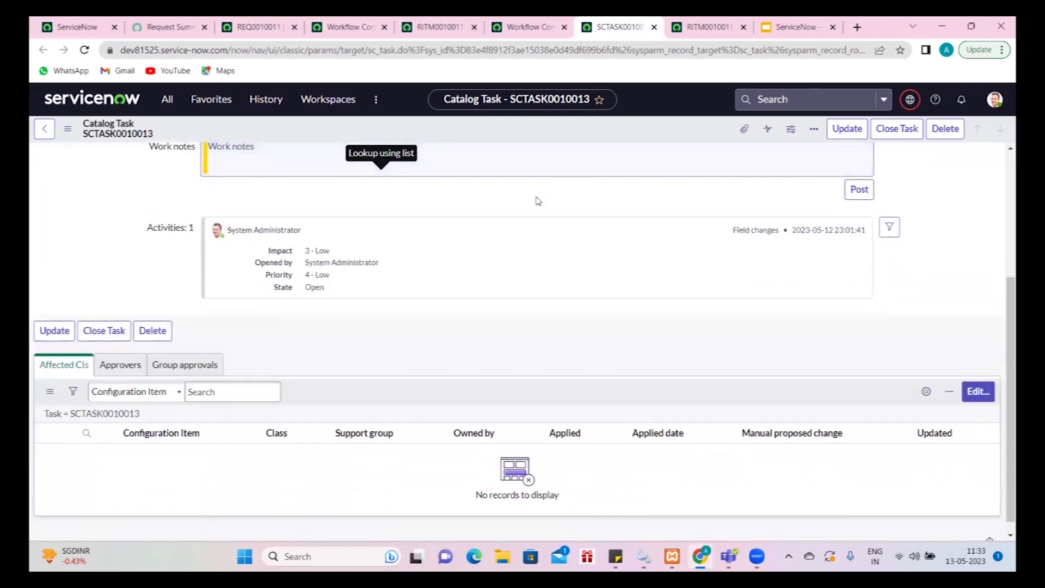
scroll(535, 199, up, 5)
click(908, 140)
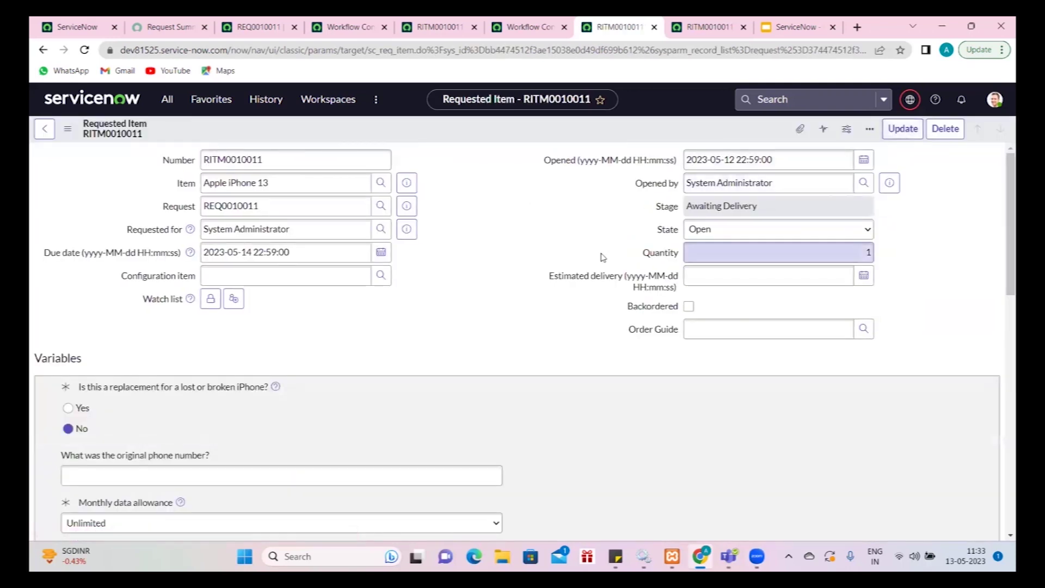
Open the Receive Item catalog task SCTASK0010014 from RITM0010011's Catalog Tasks list.
scroll(479, 236, down, 10)
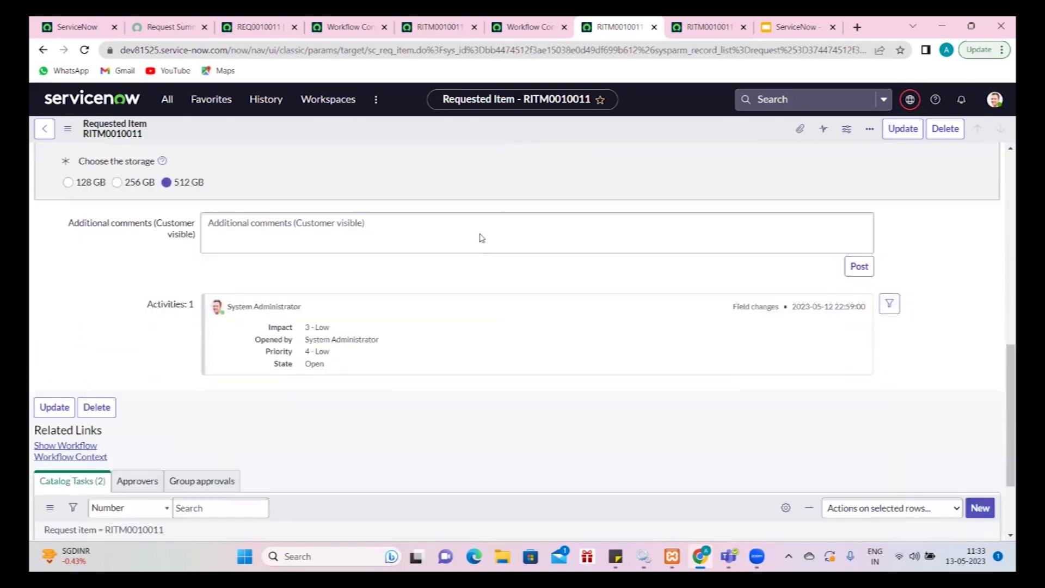
scroll(481, 238, down, 2)
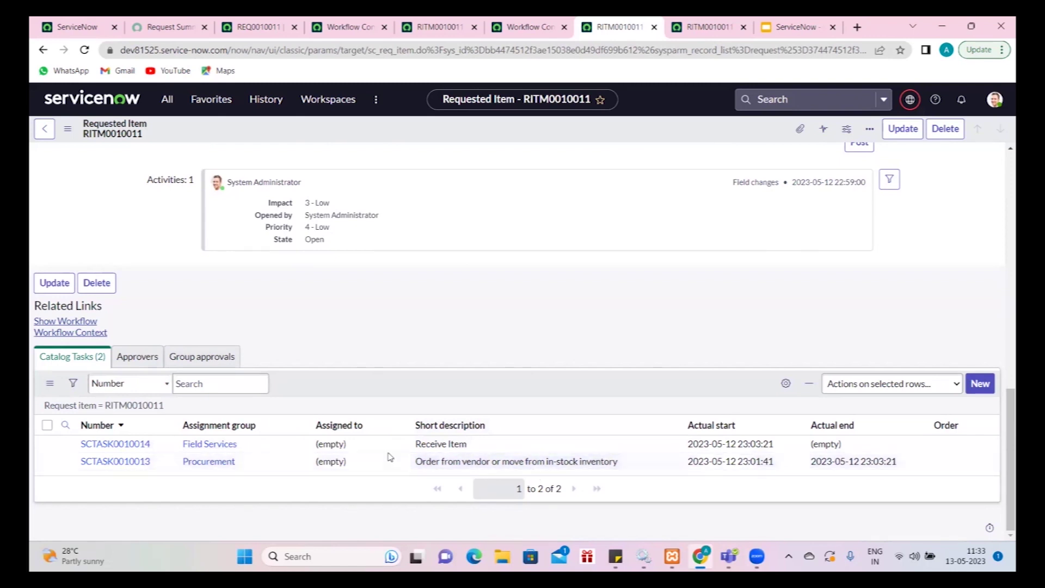
click(140, 445)
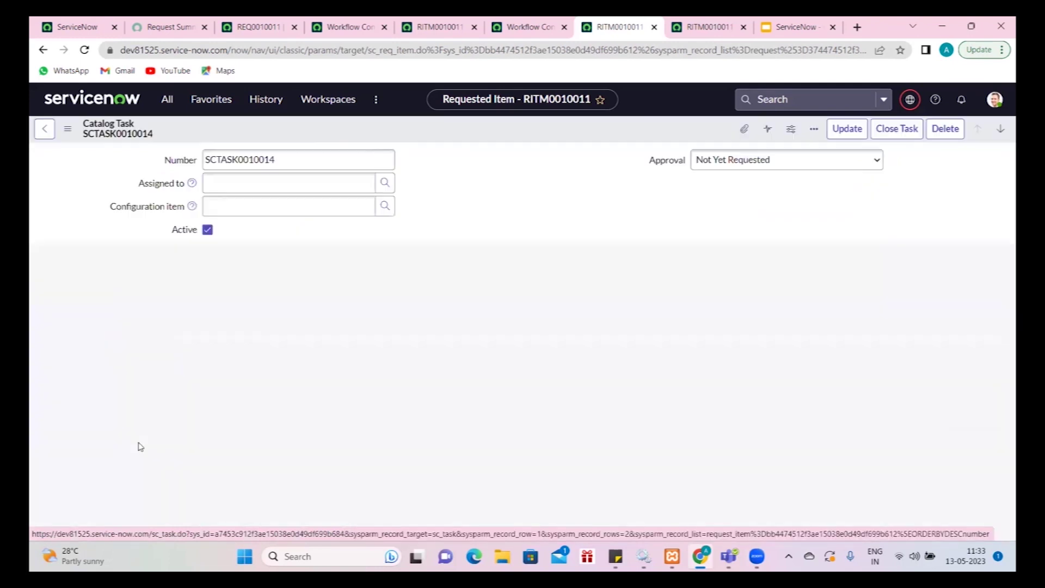
Refresh the workflow context to confirm Source Item finished and Receiving Item running.
click(536, 22)
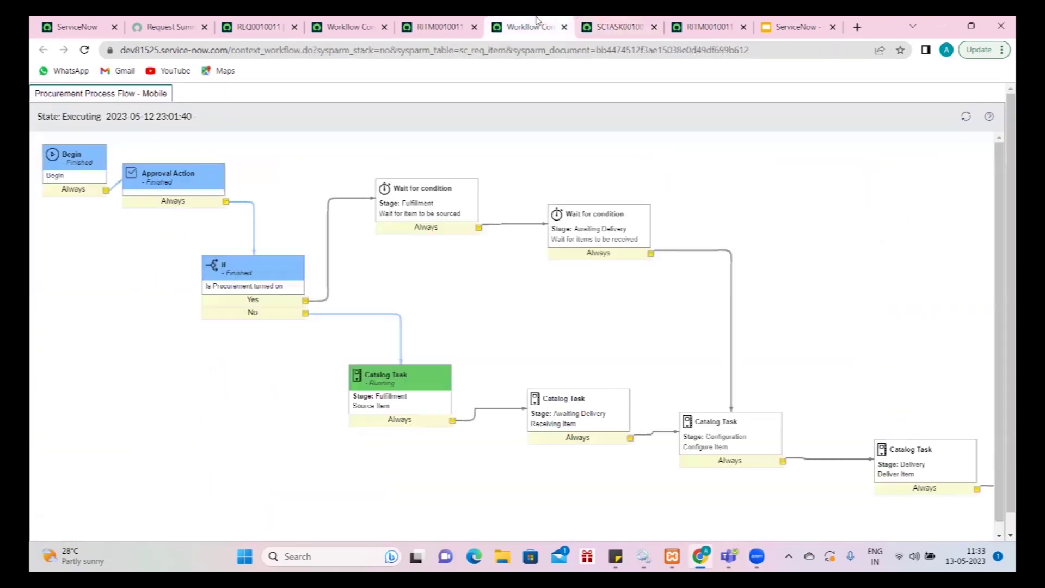
click(969, 118)
mouse_move(451, 442)
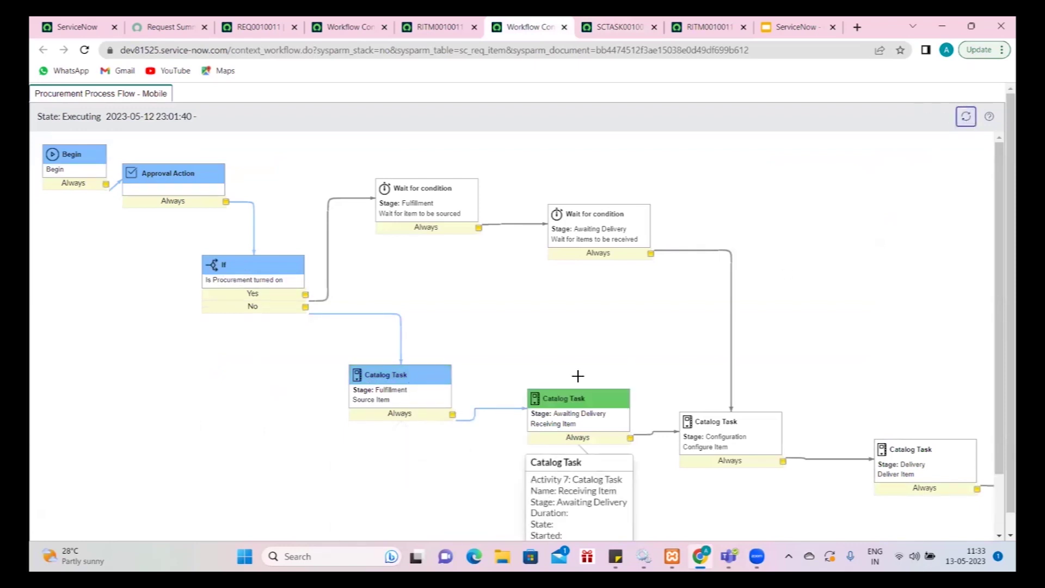
mouse_move(581, 438)
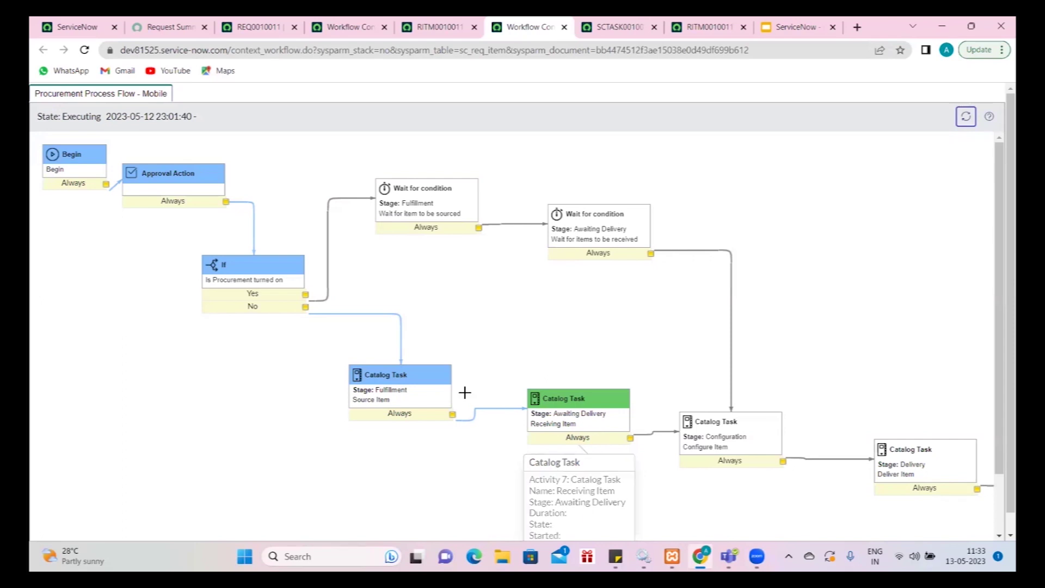
mouse_move(400, 417)
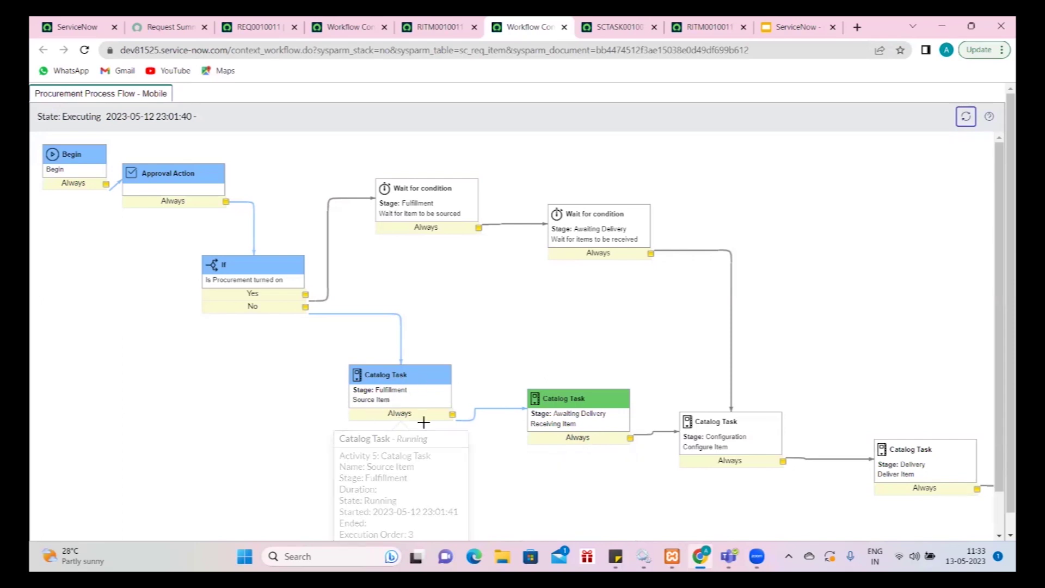
mouse_move(599, 414)
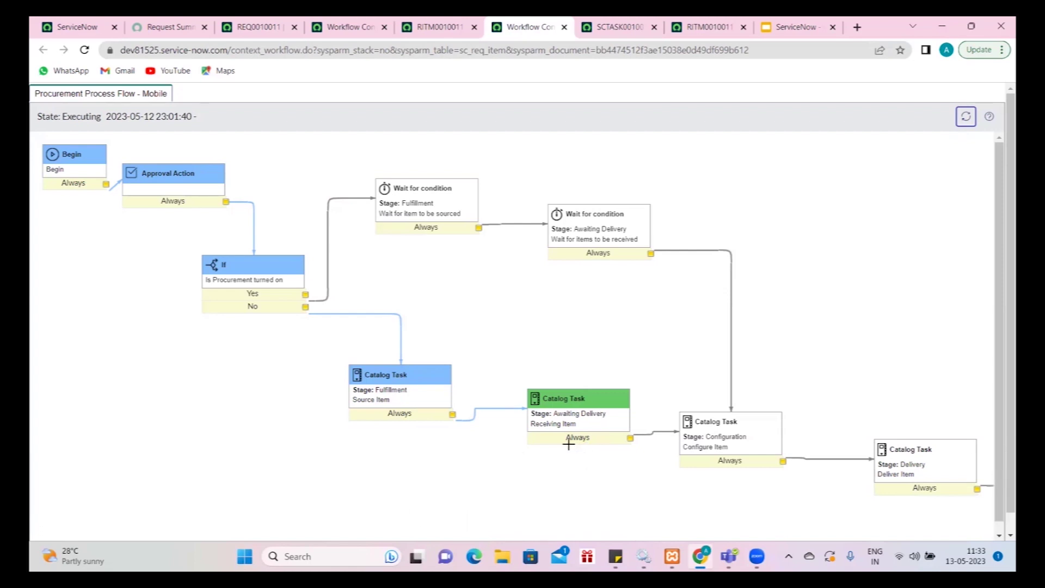
click(626, 23)
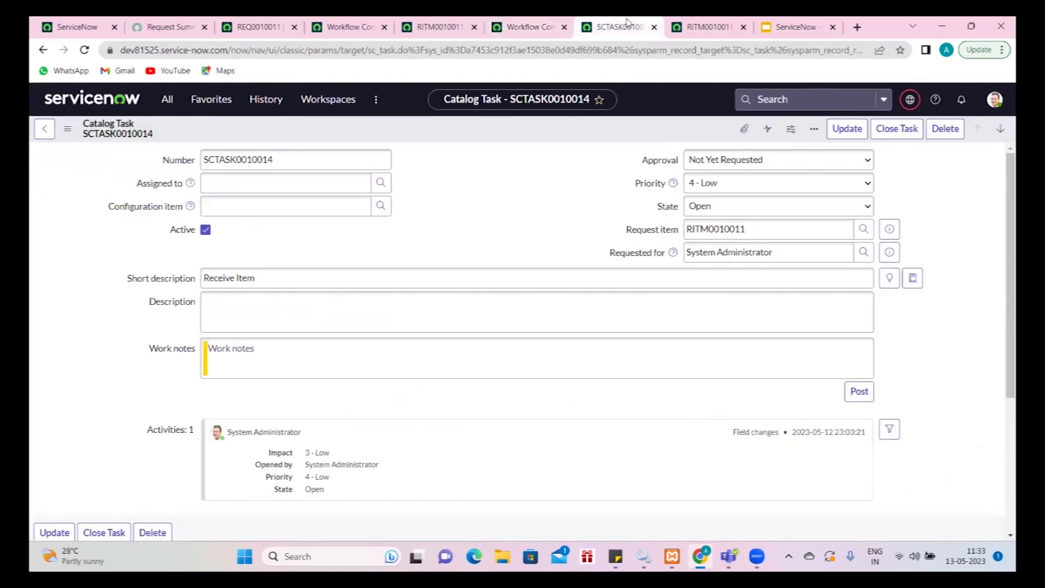
Close Receive Item task SCTASK0010014 and open configuration task SCTASK0010015.
click(888, 131)
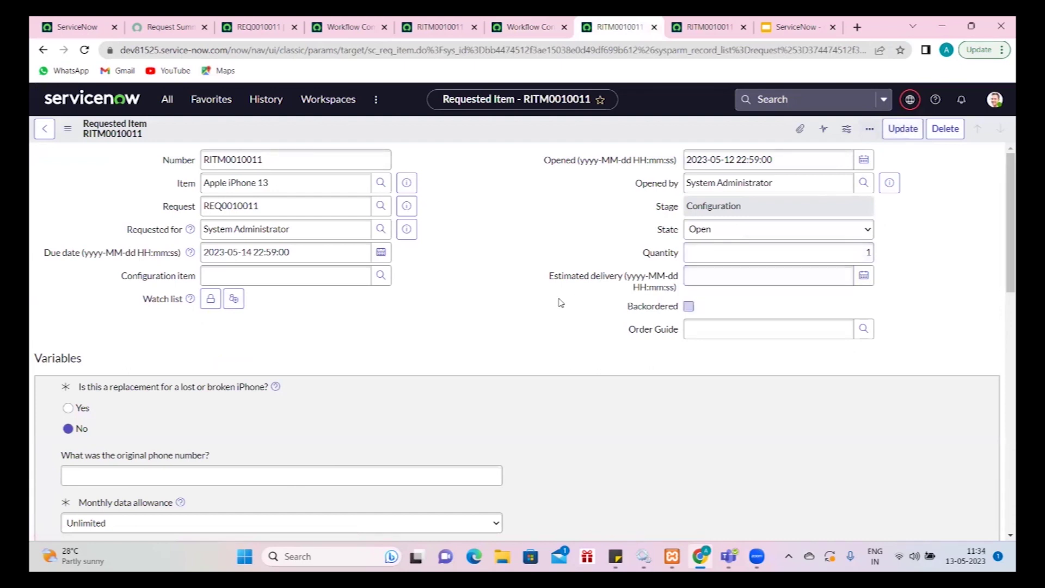
scroll(560, 303, down, 10)
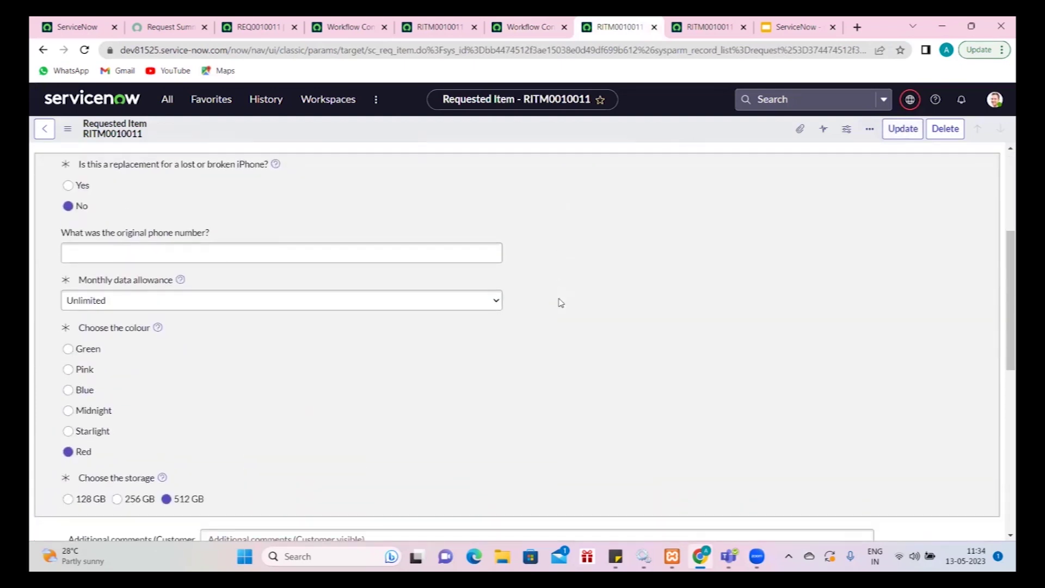
scroll(561, 303, down, 2)
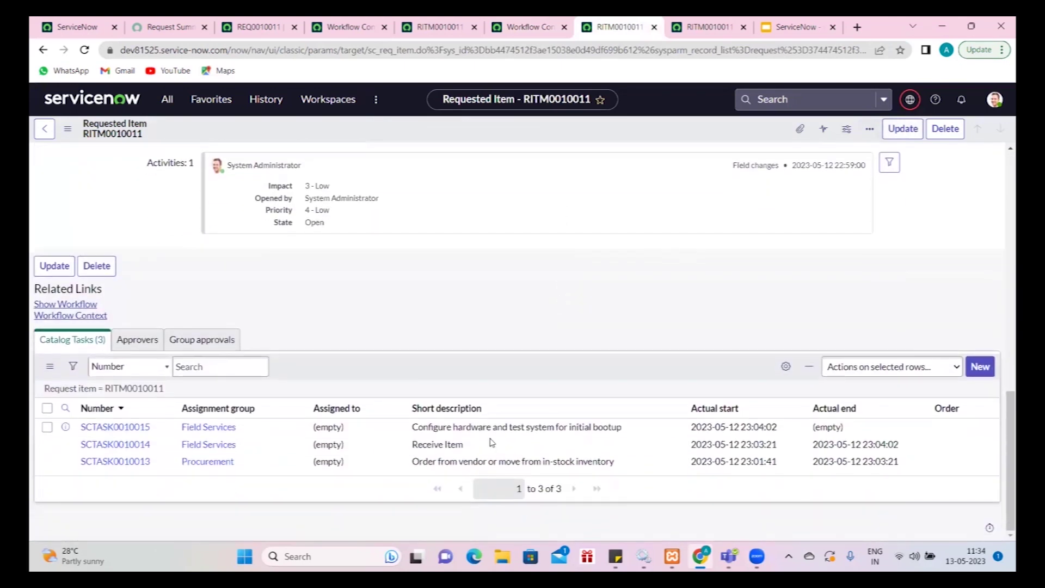
click(131, 429)
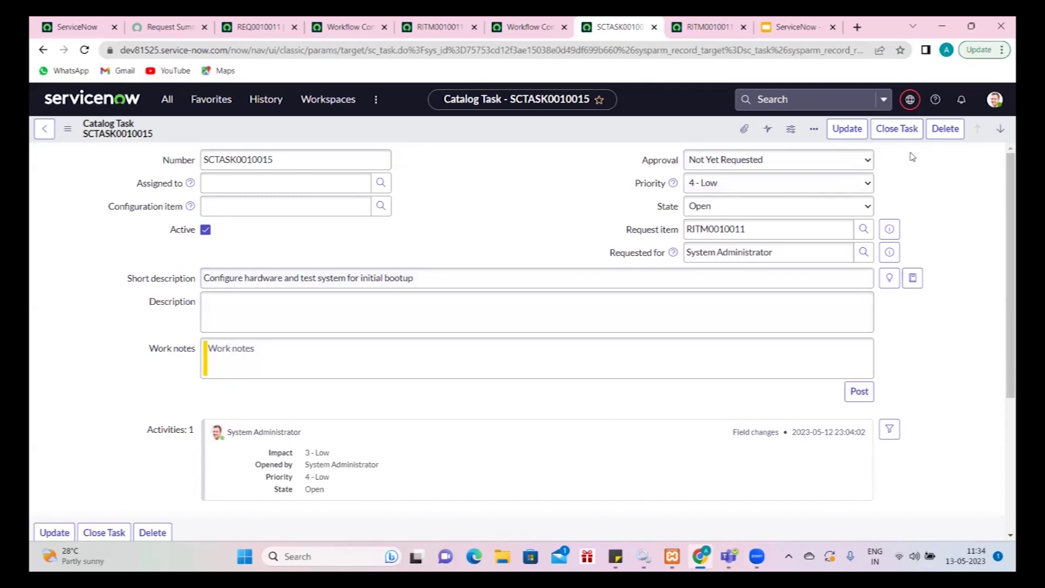
Close SCTASK0010015, confirm Deliver to Customer task SCTASK0010016 appeared, and view the workflow diagram.
click(898, 134)
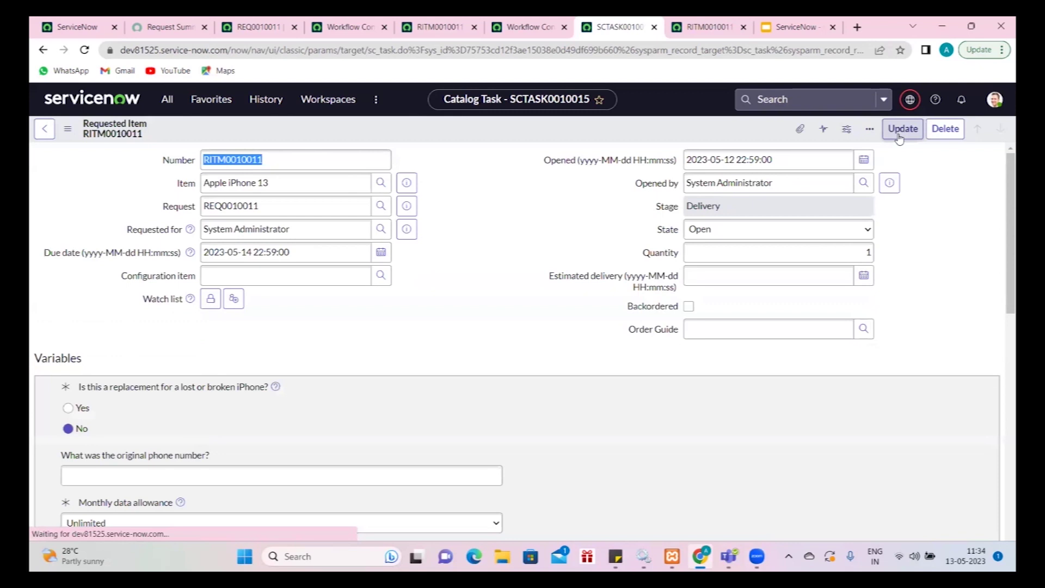
scroll(492, 306, down, 10)
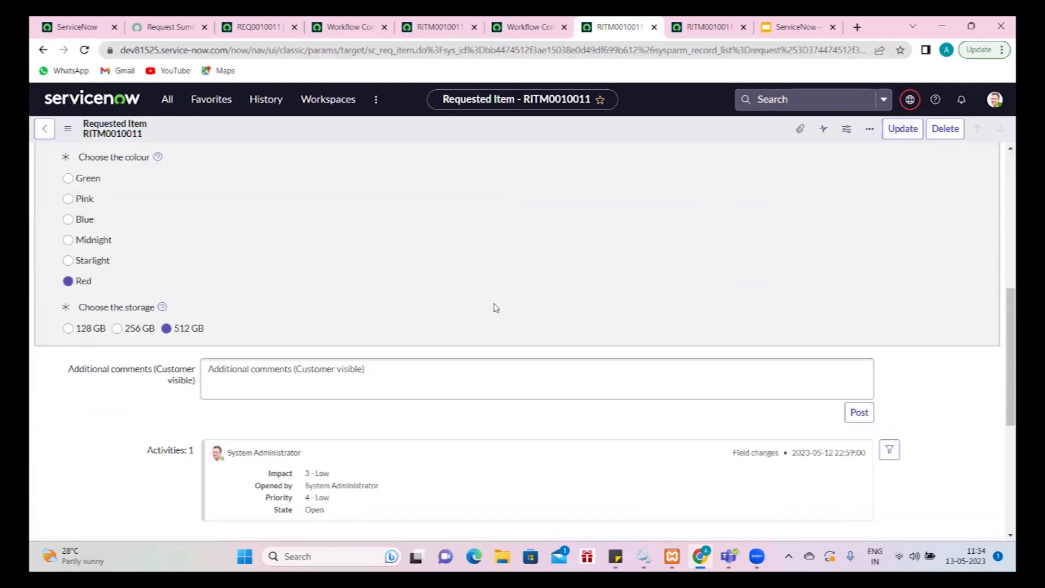
scroll(496, 308, down, 2)
drag(418, 412, 481, 409)
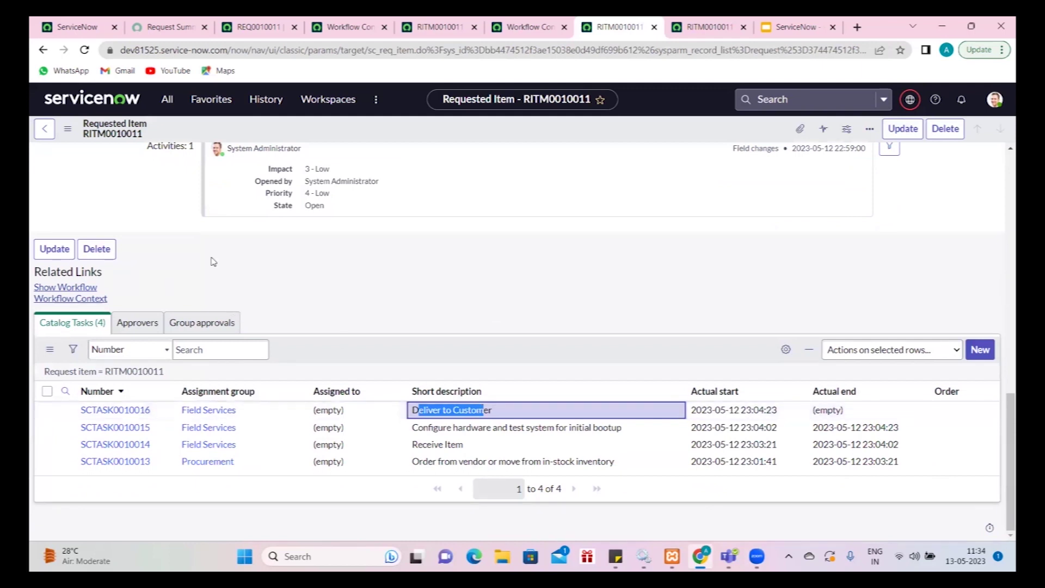
click(503, 22)
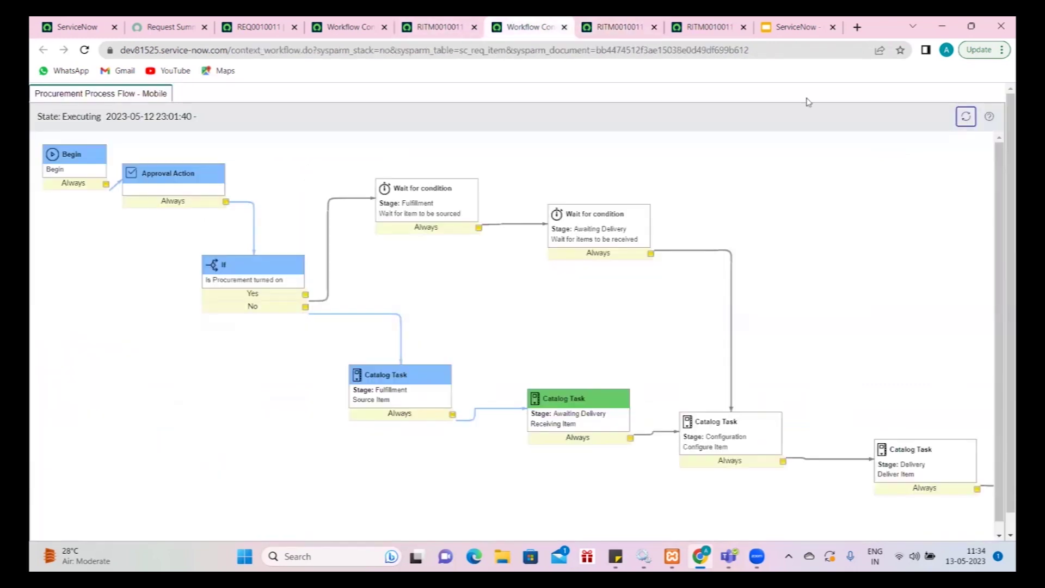
Refresh the workflow to see Deliver Item running, then return to RITM0010011.
click(968, 121)
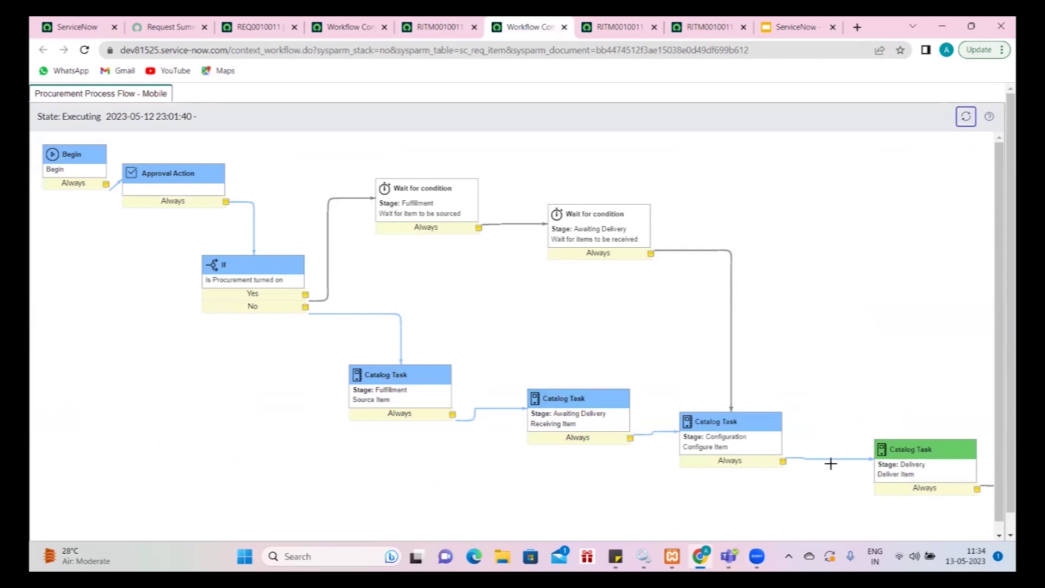
scroll(828, 459, right, 2)
scroll(829, 464, right, 3)
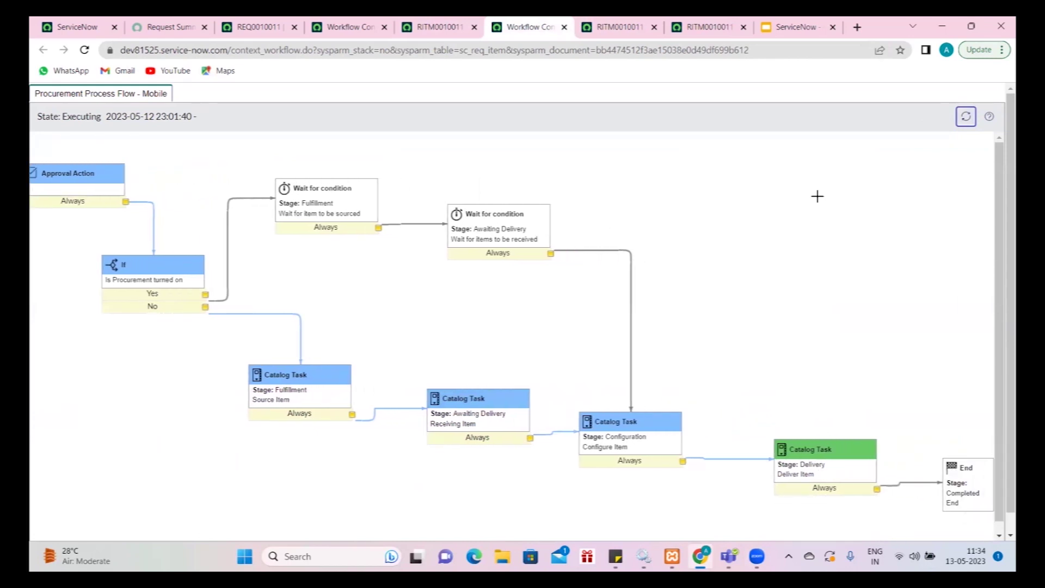
click(636, 26)
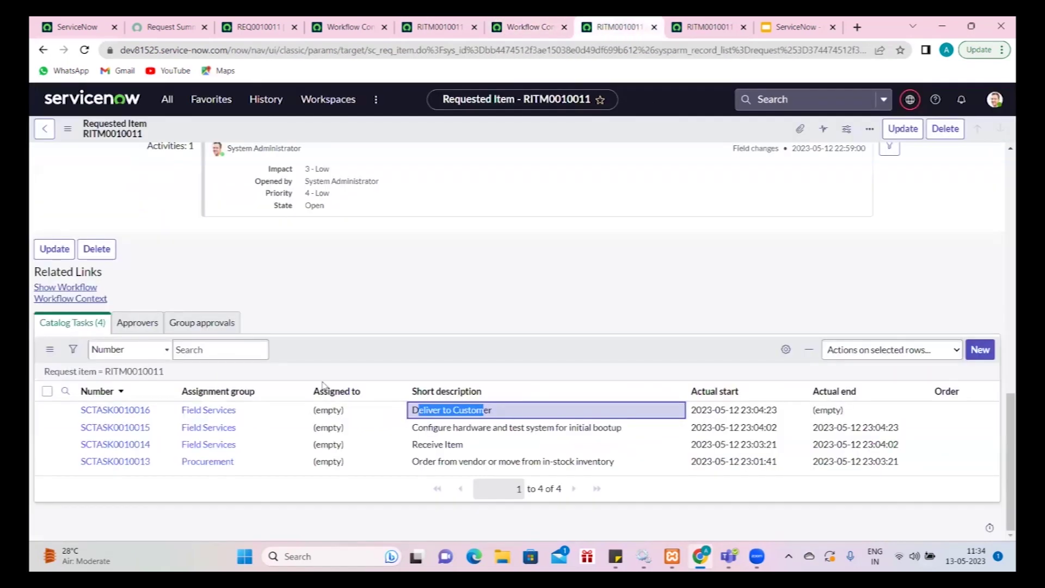
Open Deliver to Customer task SCTASK0010016 and close it, completing RITM0010011.
click(124, 414)
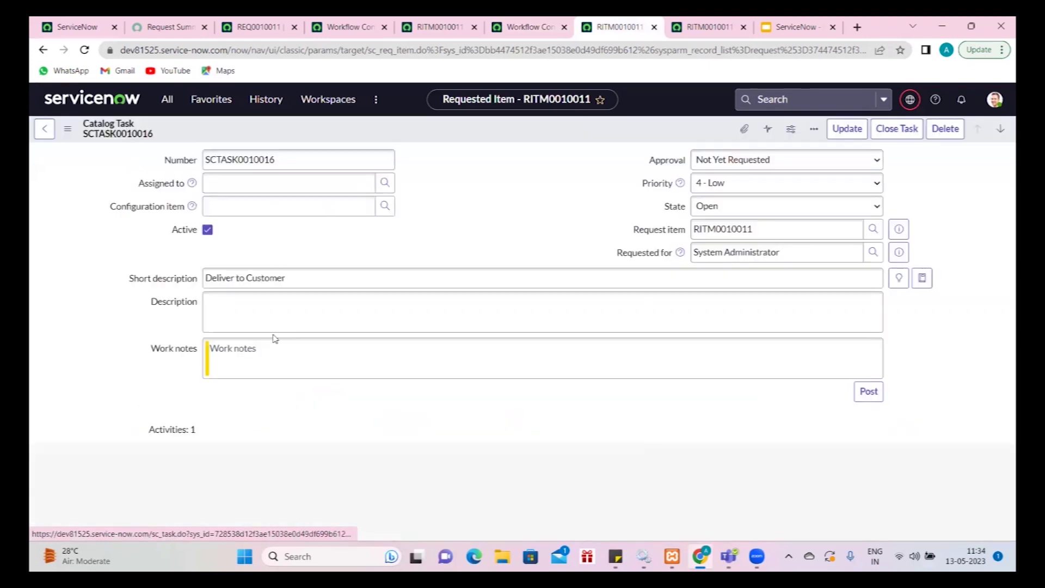
click(891, 137)
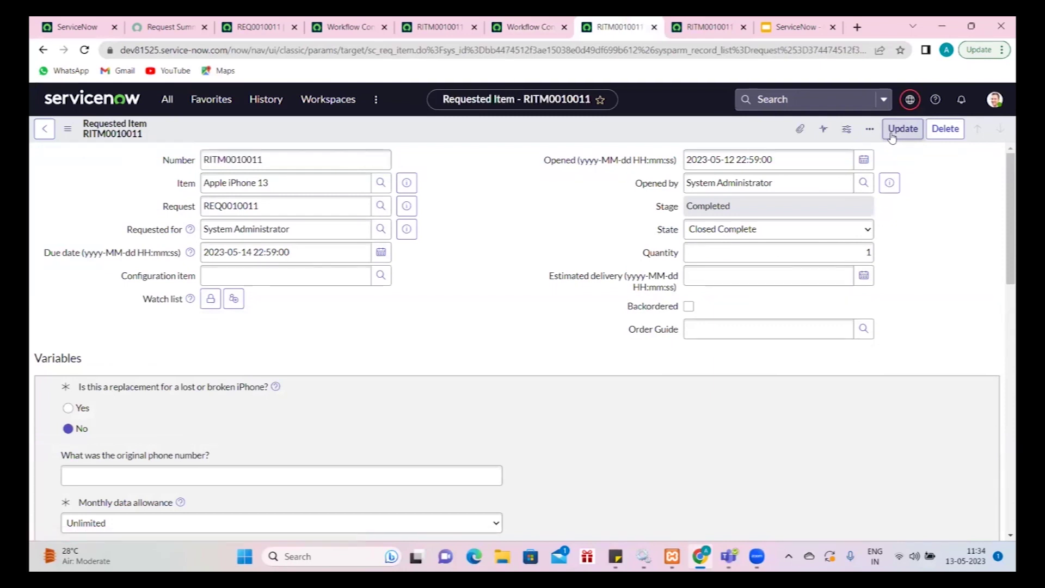
Open the Apple iPhone 13 record from the item preview, then its definition via Configure Item.
click(407, 182)
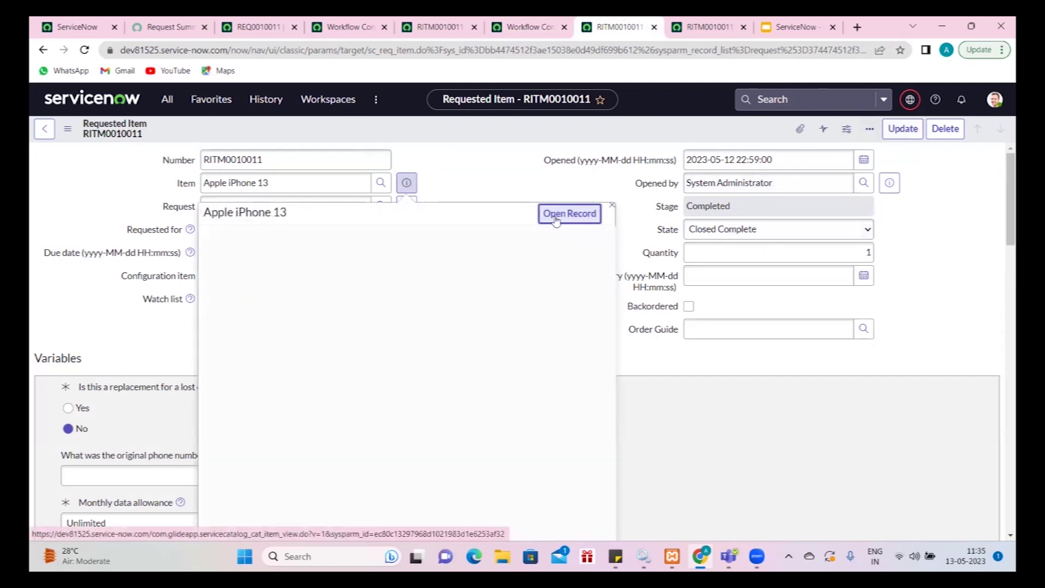
click(556, 220)
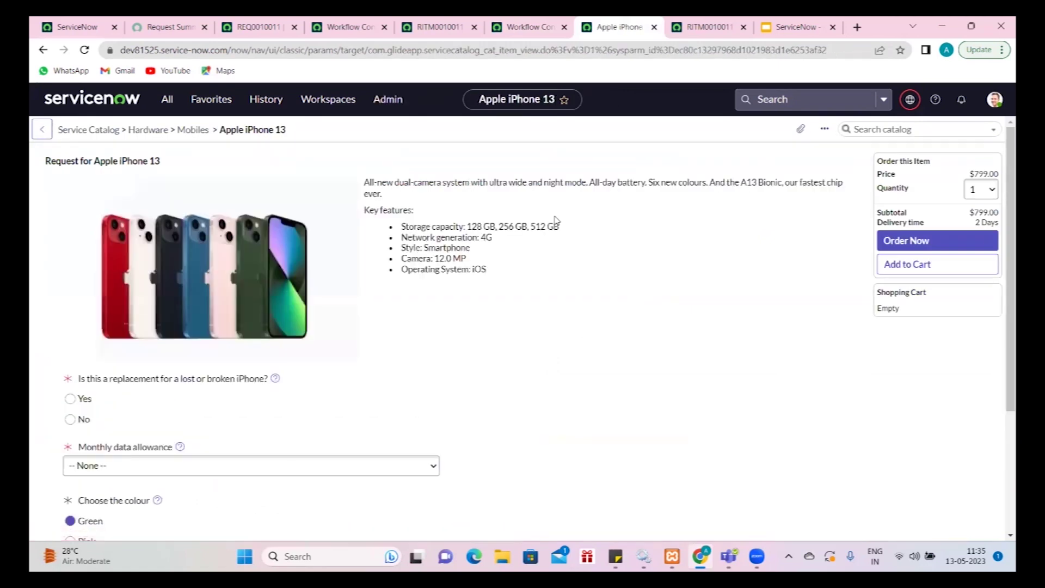
right_click(513, 136)
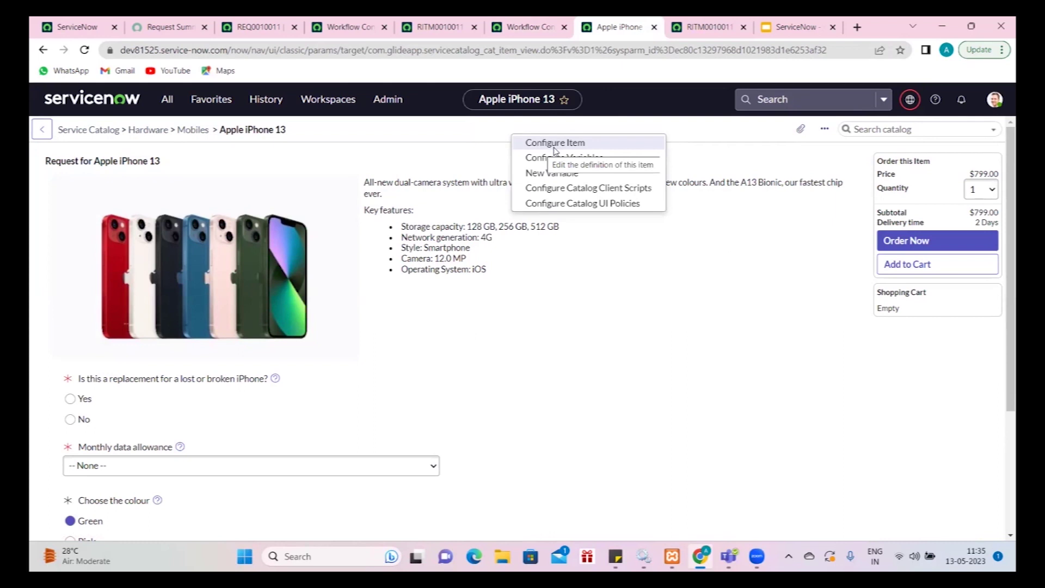
click(556, 143)
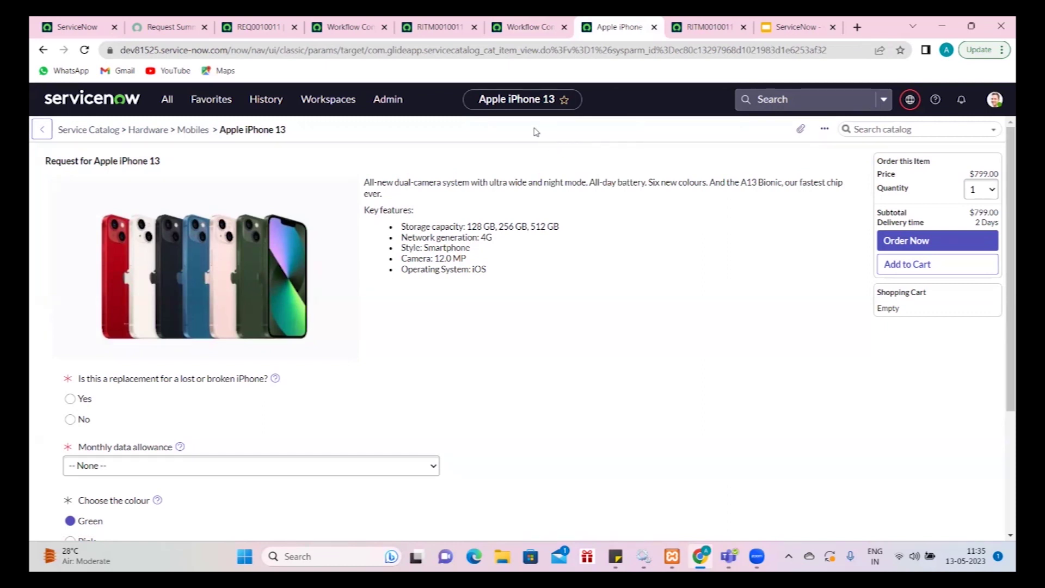
right_click(537, 132)
click(563, 143)
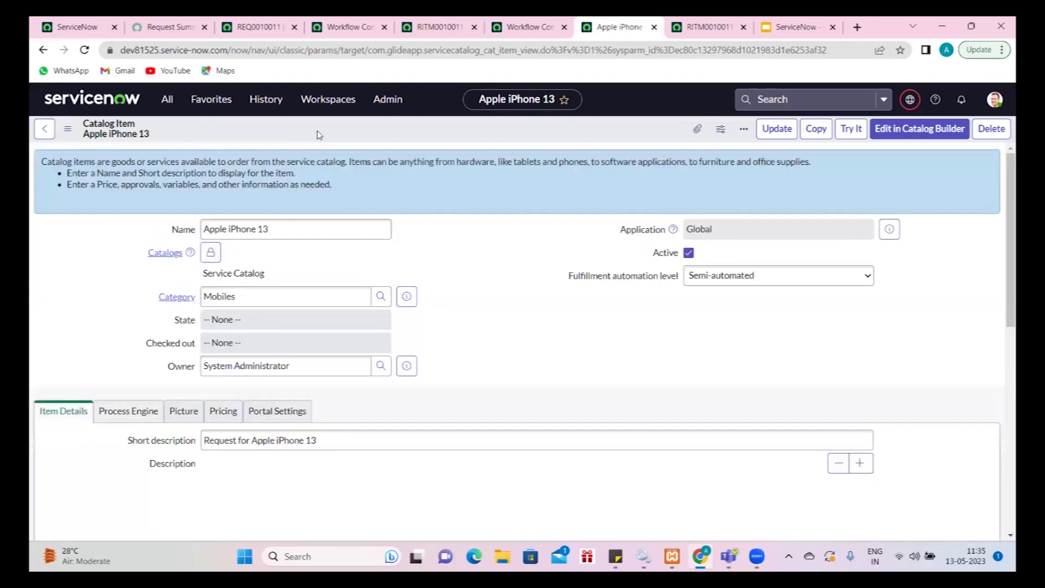
Review the Apple iPhone 13 variables and Process Engine tab showing Procurement Process Flow - Mobile.
double_click(386, 52)
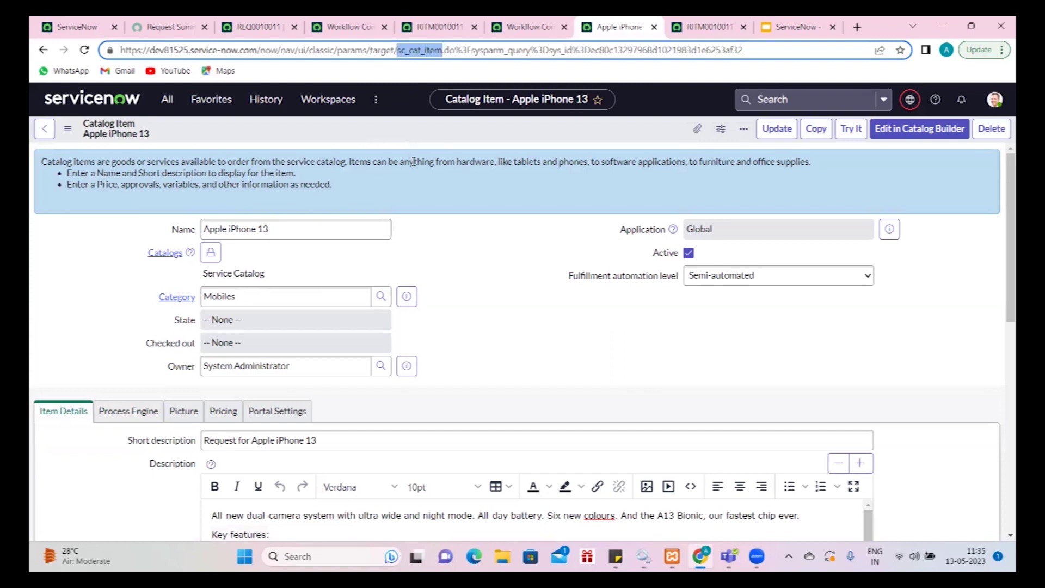
scroll(540, 325, down, 5)
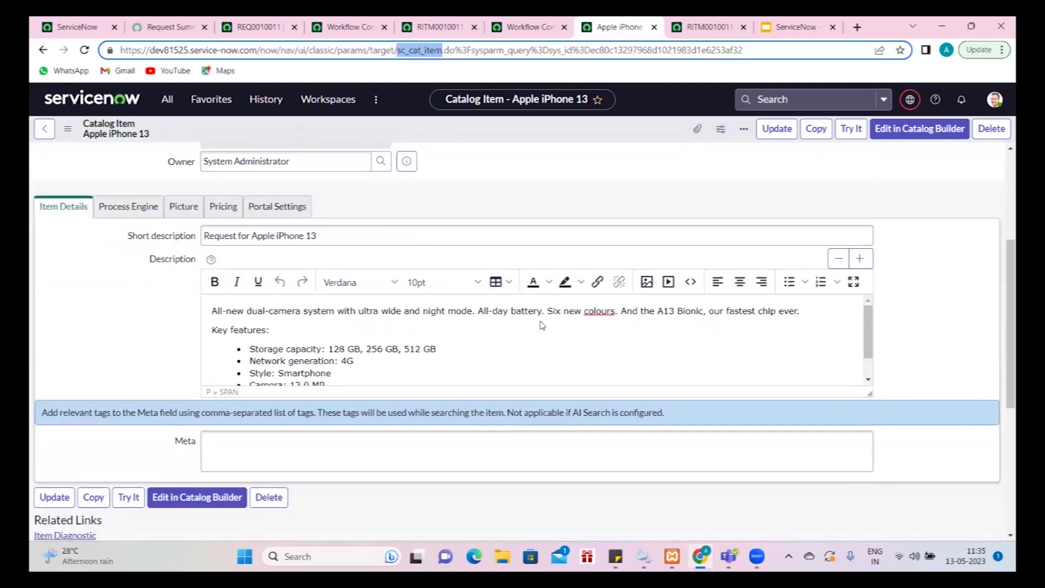
scroll(554, 412, down, 3)
scroll(554, 412, up, 7)
scroll(554, 413, down, 10)
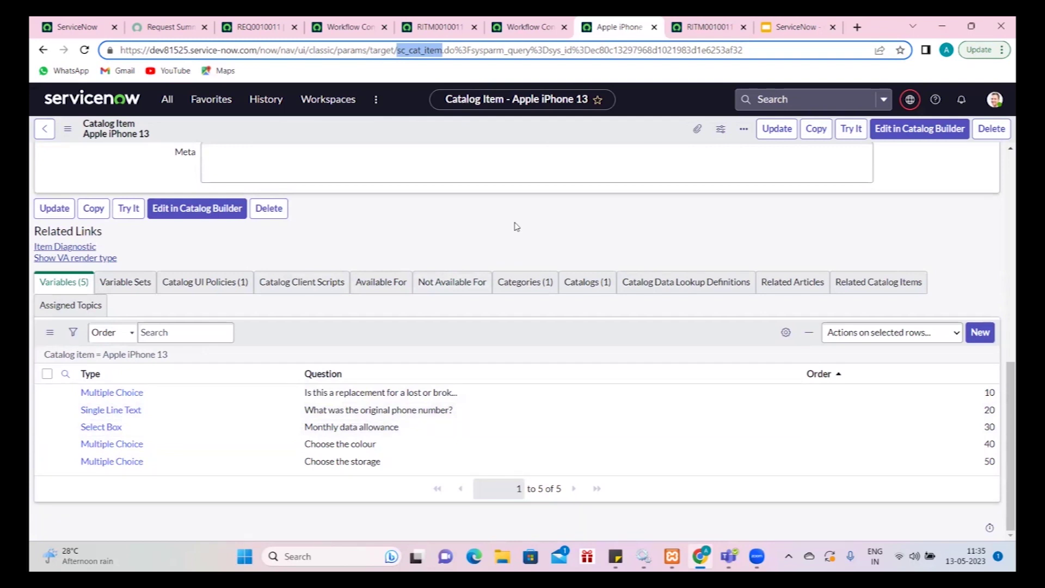
scroll(517, 226, up, 5)
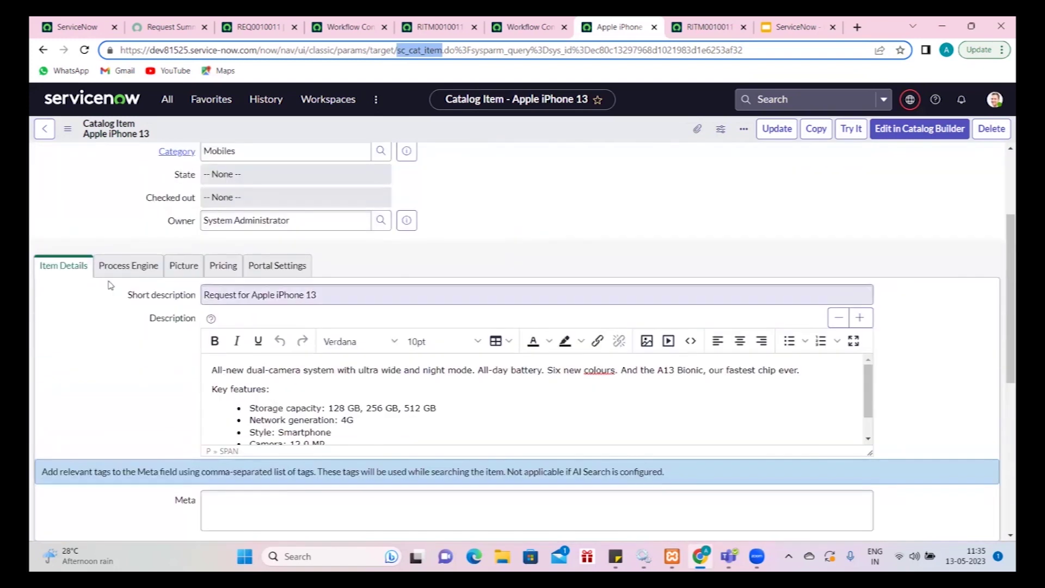
click(151, 278)
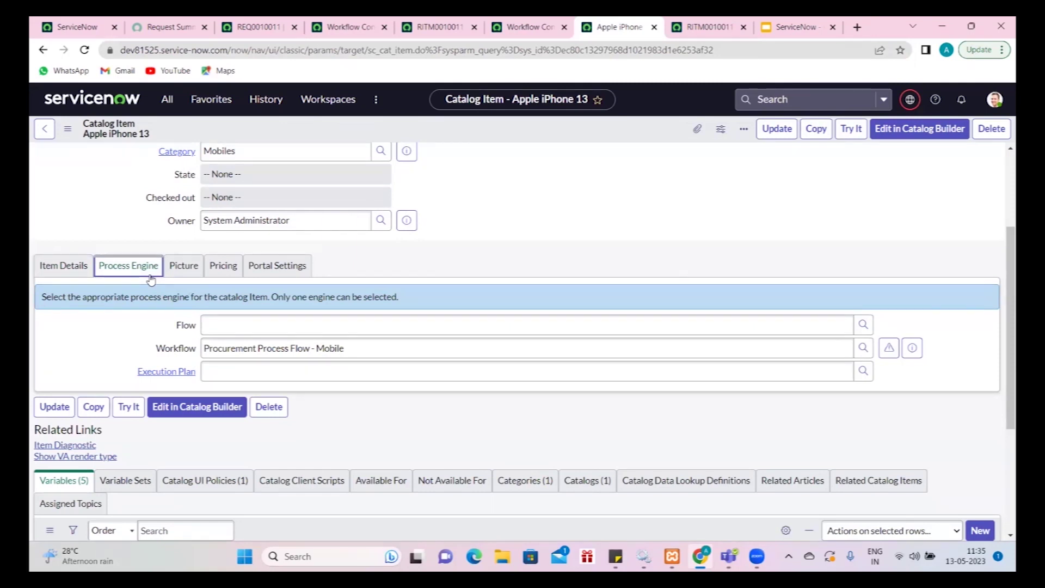
click(77, 26)
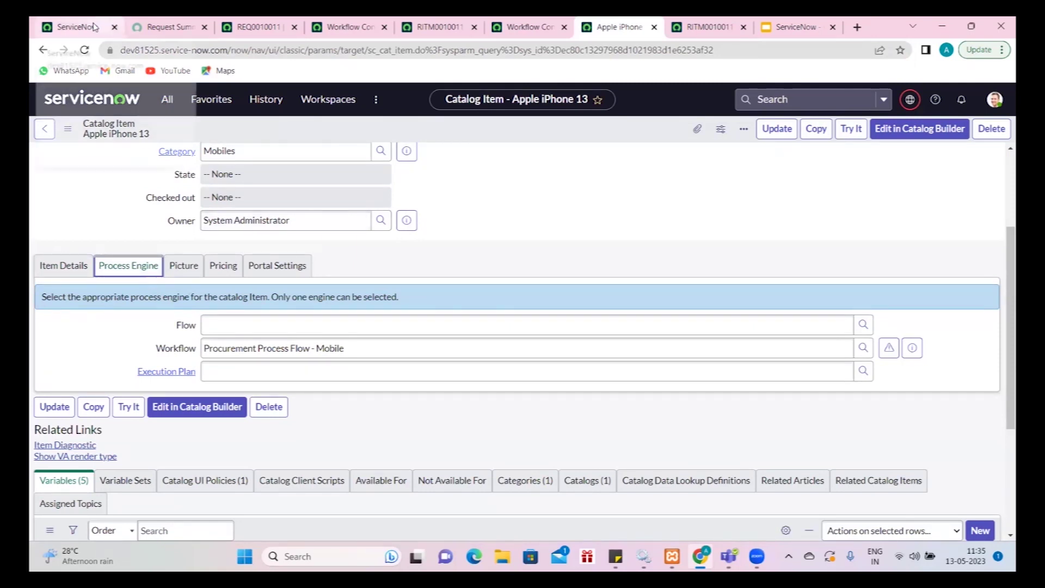
Filter the navigator for 'maintain item' and open Maintain Items in a separate tab.
click(161, 97)
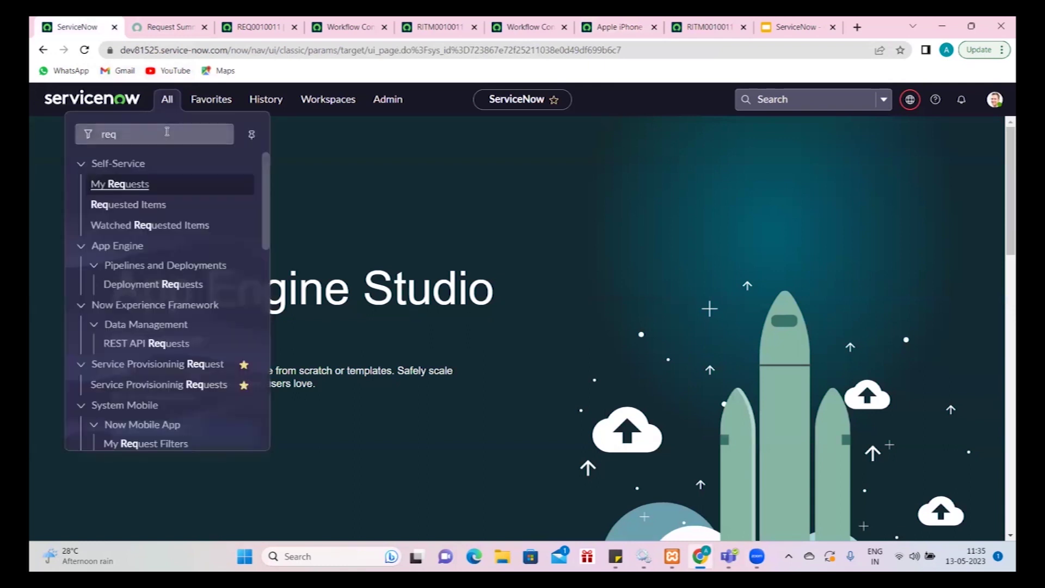
key(ctrl+a)
text(maintain item)
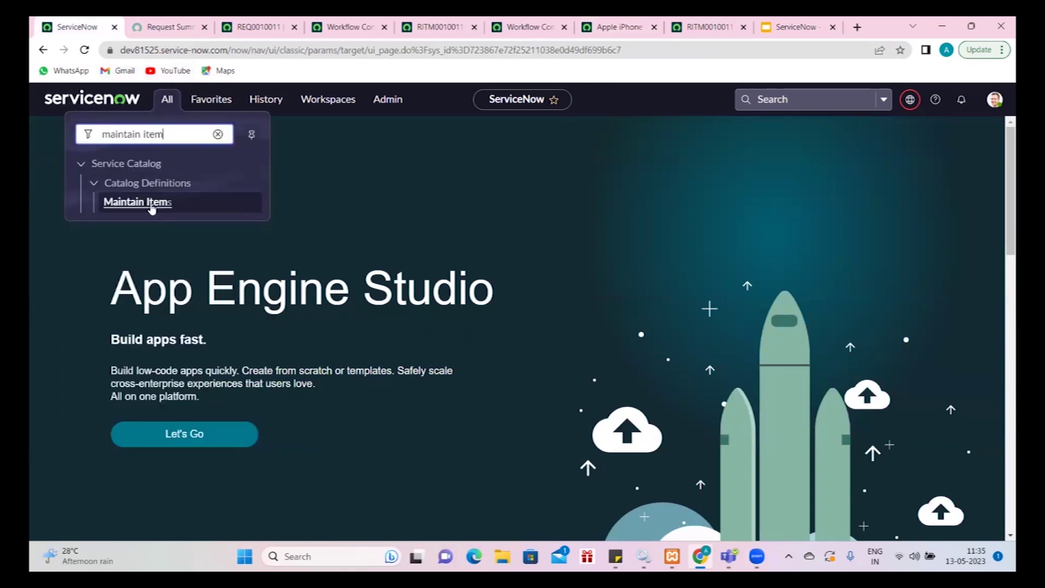
middle_click(151, 204)
click(158, 27)
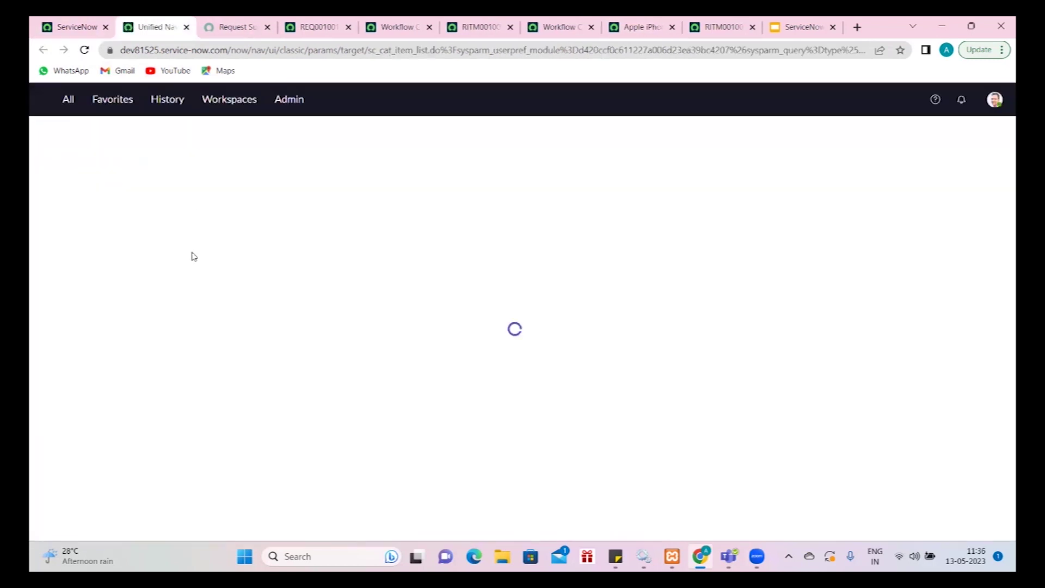
click(78, 26)
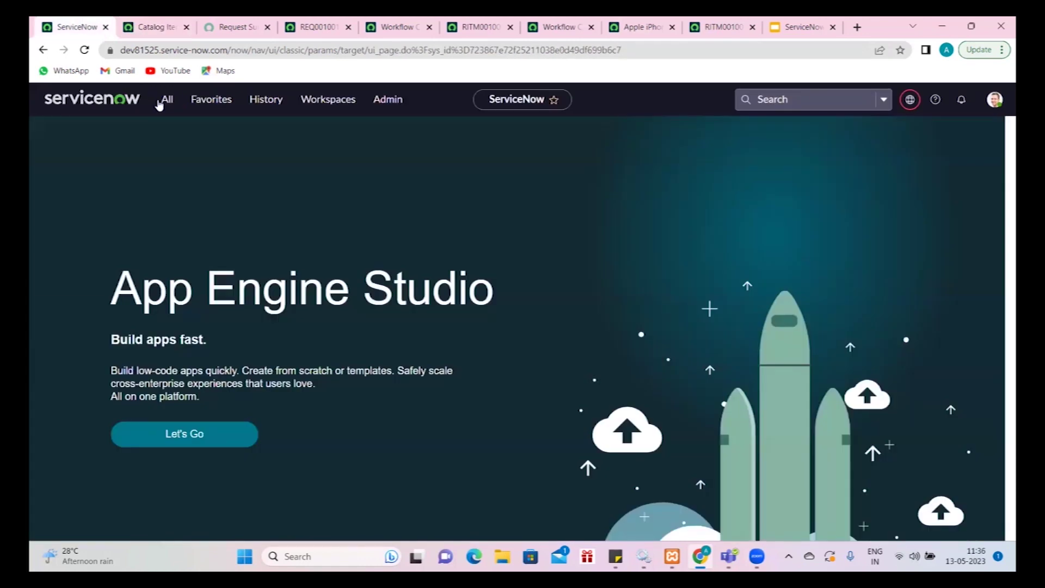
Filter the navigator for 'workflow edi' and open the Workflow Editor.
click(160, 106)
triple_click(174, 133)
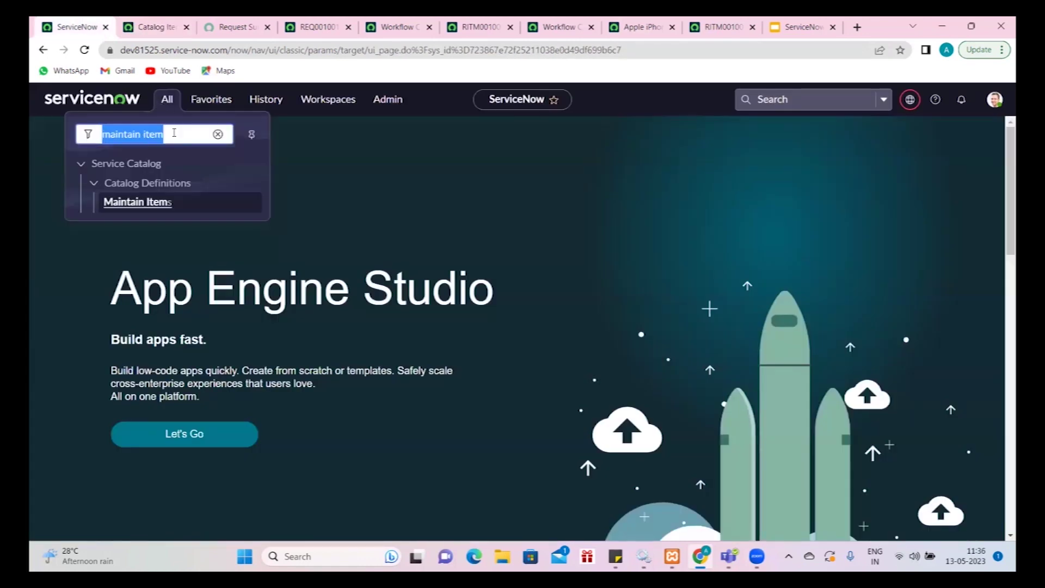
text(workflow edi)
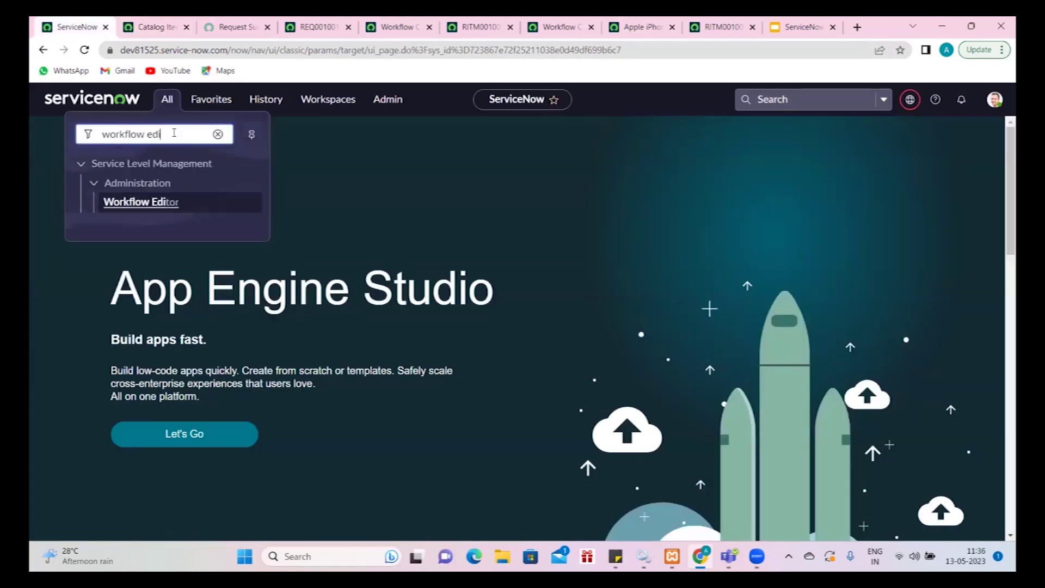
click(145, 203)
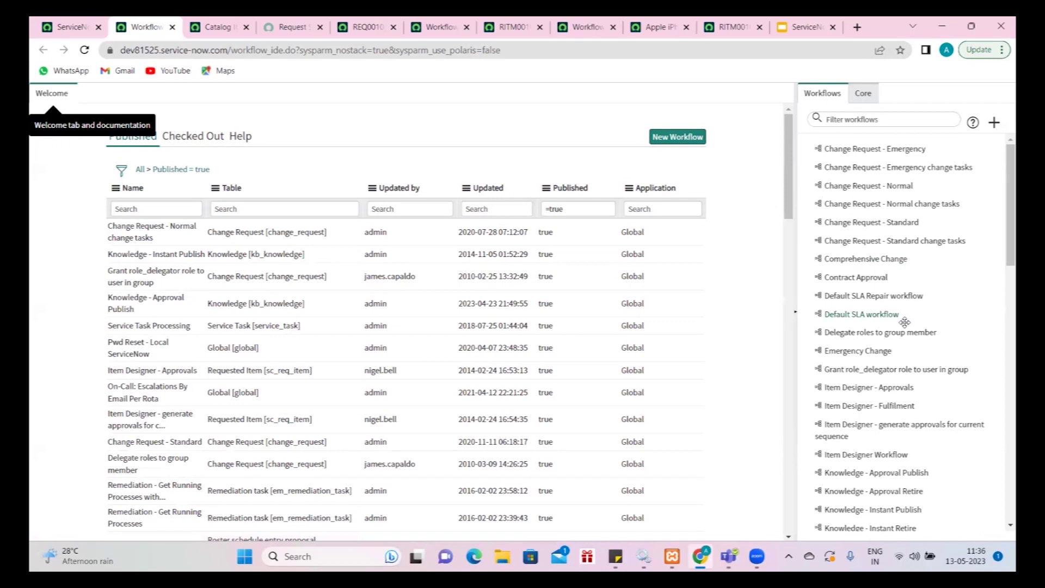
Find Power Bank Request among the published workflows and open it in the Workflow Editor.
scroll(896, 314, down, 3)
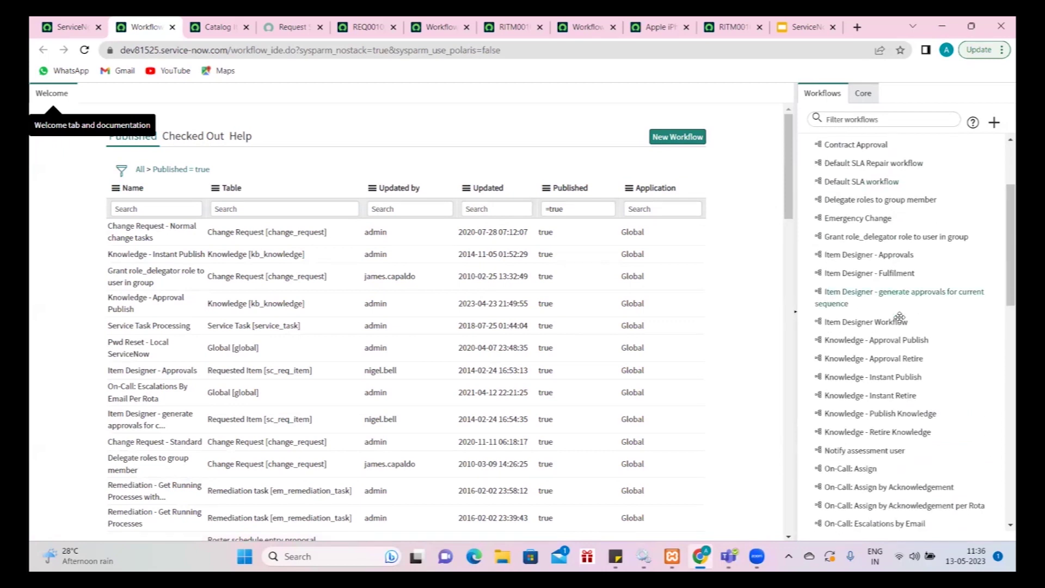
scroll(899, 316, down, 5)
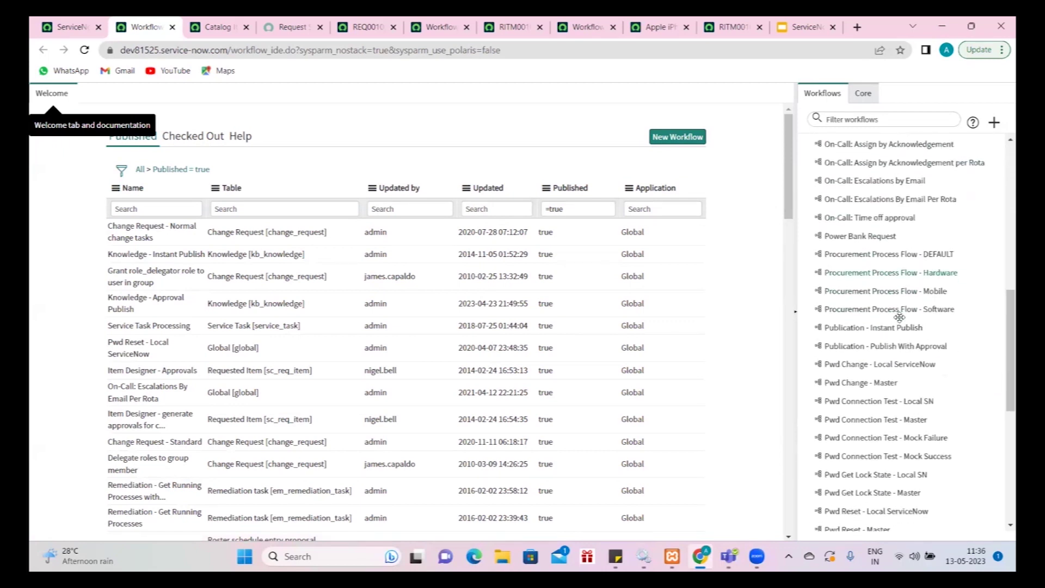
scroll(899, 316, down, 2)
scroll(887, 315, up, 2)
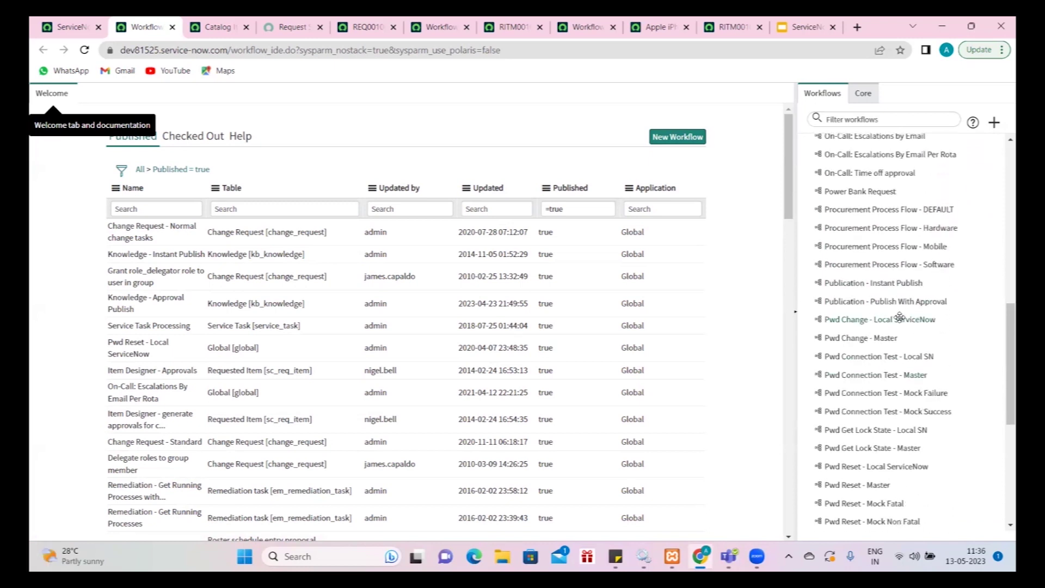
click(858, 193)
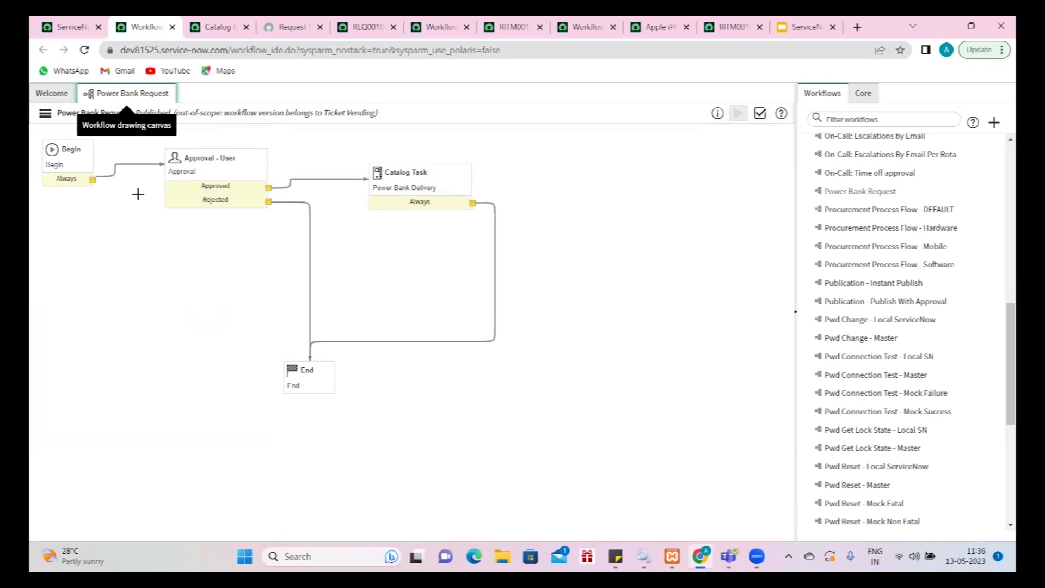
Browse the Core activities for the Power Bank Request workflow, then return to Catalog Items.
click(860, 97)
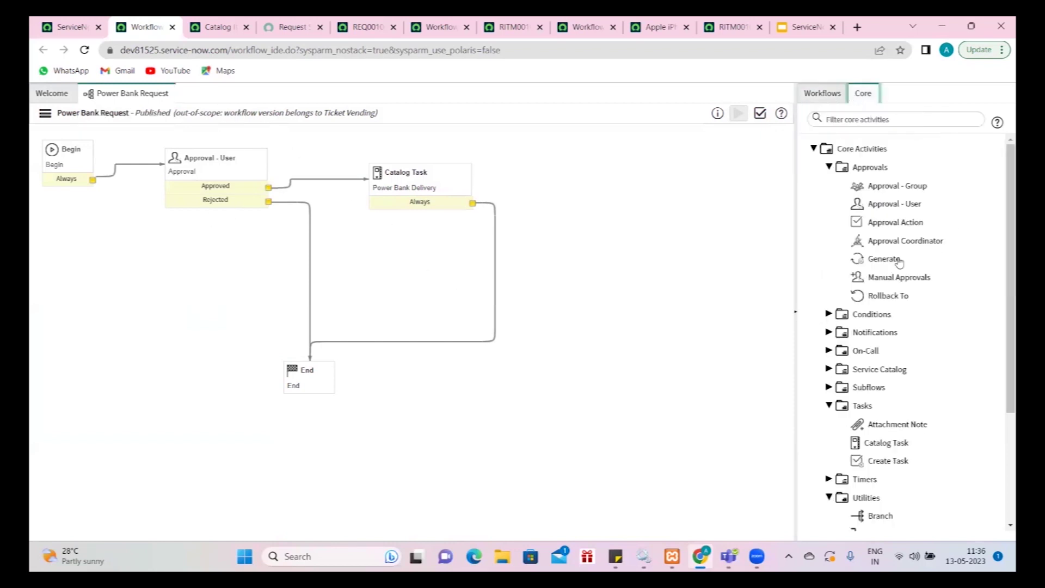
scroll(900, 389, down, 3)
scroll(901, 387, up, 3)
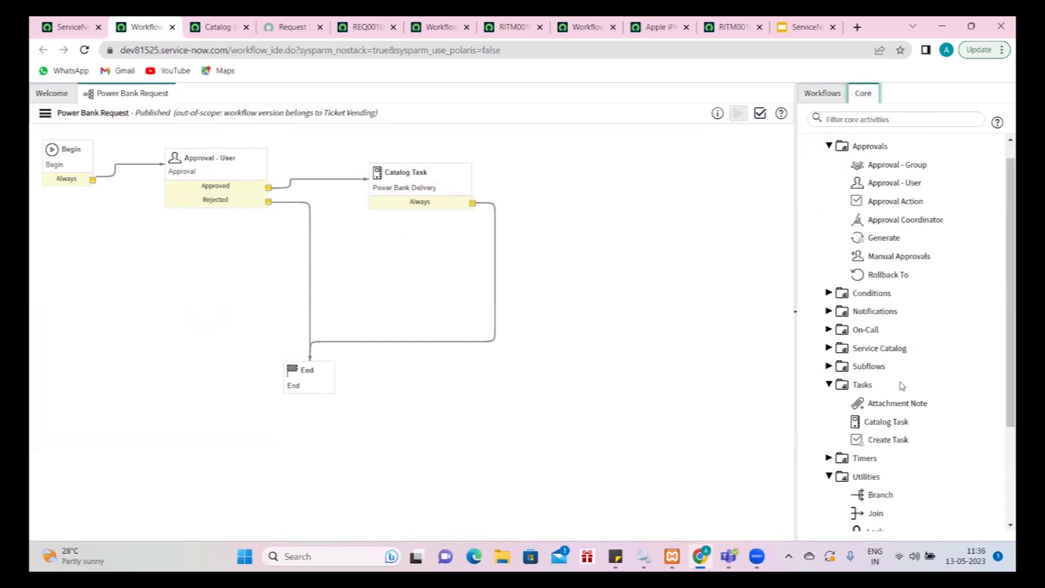
scroll(902, 386, down, 2)
scroll(901, 386, down, 1)
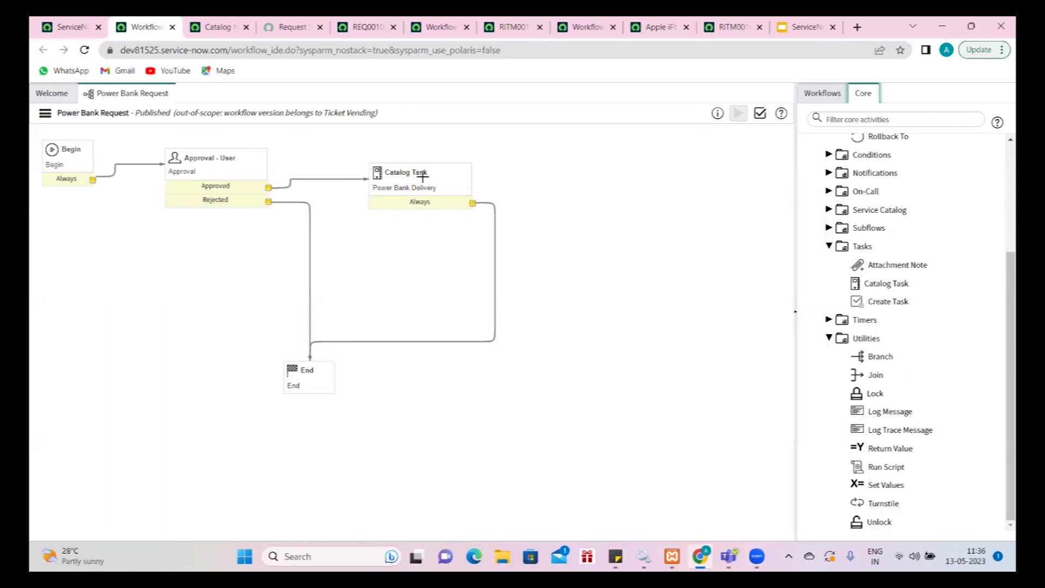
click(212, 24)
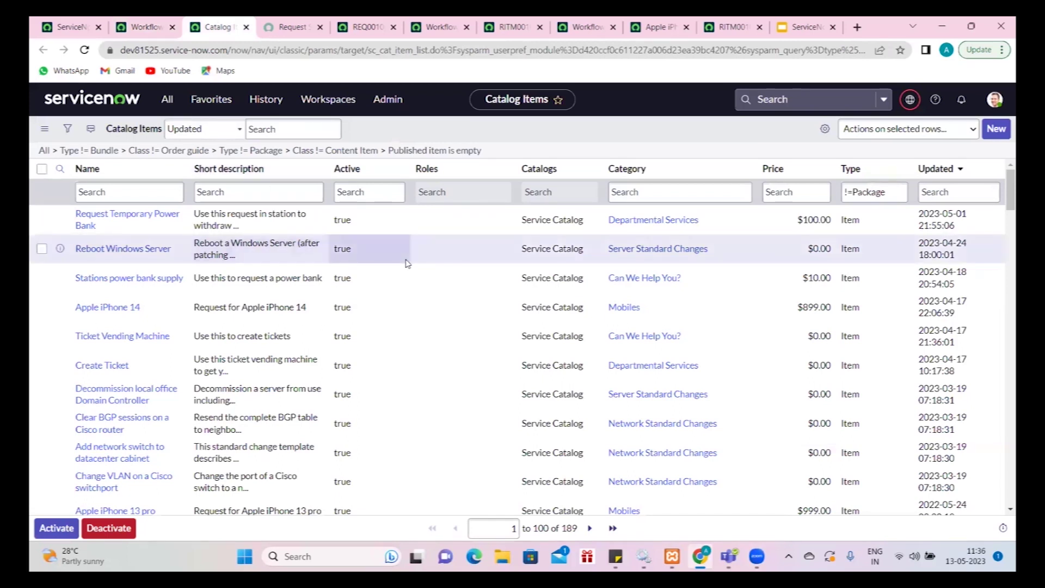
Look through the Catalog Items list, then go back to the Apple iPhone 13 Request Summary.
scroll(337, 315, down, 5)
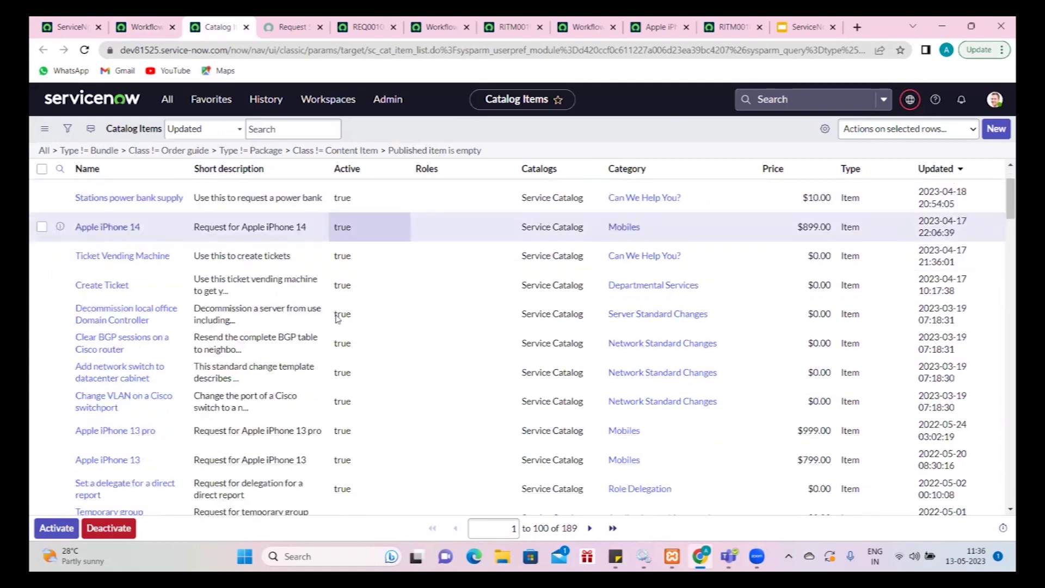
scroll(337, 318, down, 8)
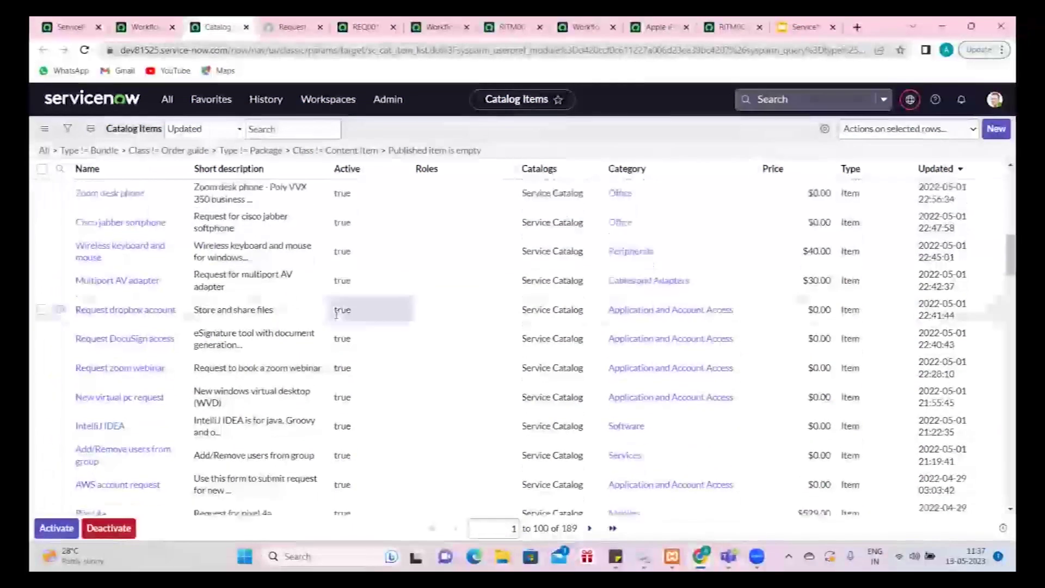
scroll(336, 314, down, 2)
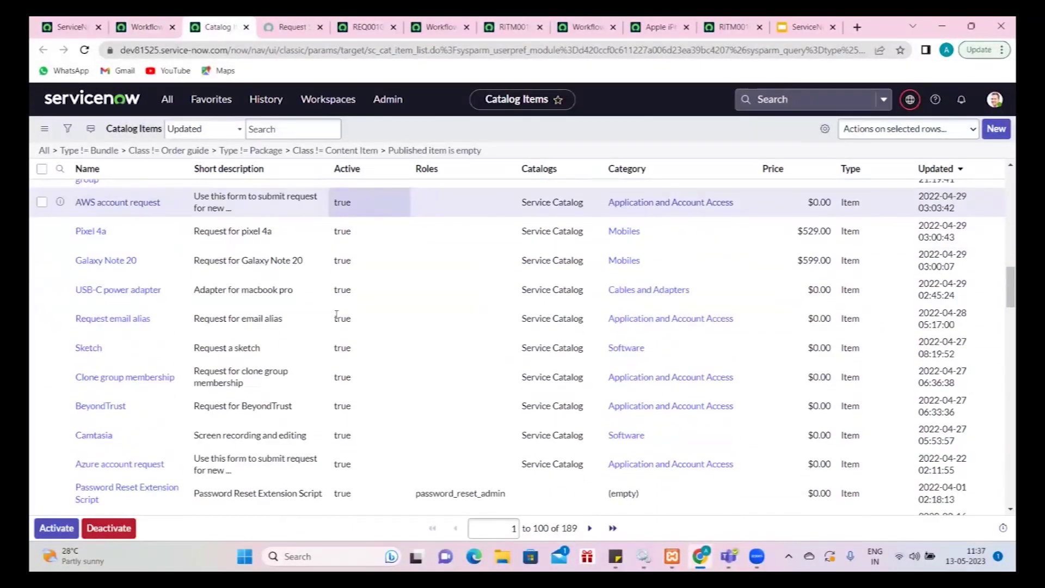
scroll(258, 346, down, 2)
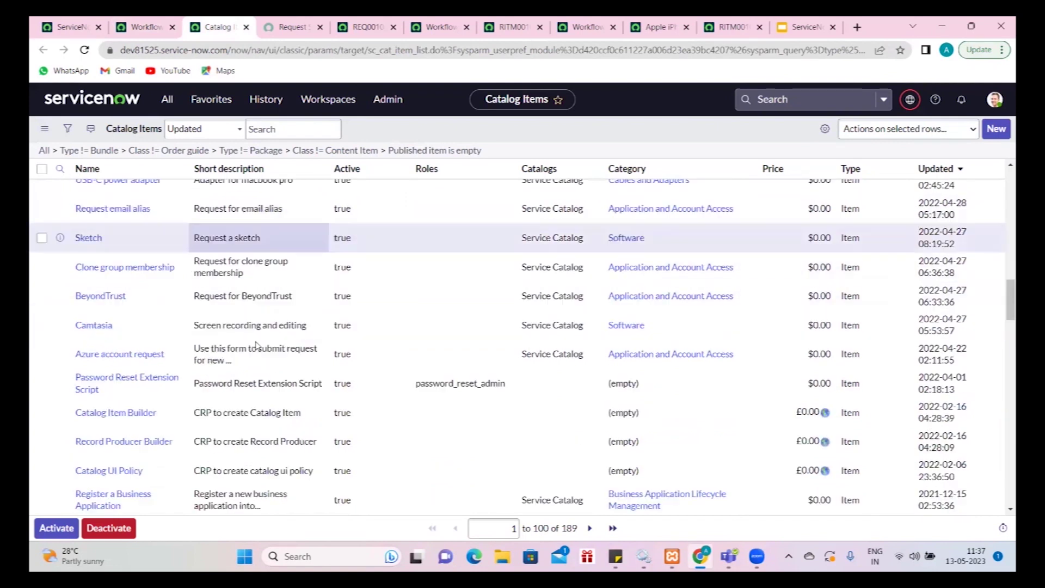
scroll(258, 347, down, 2)
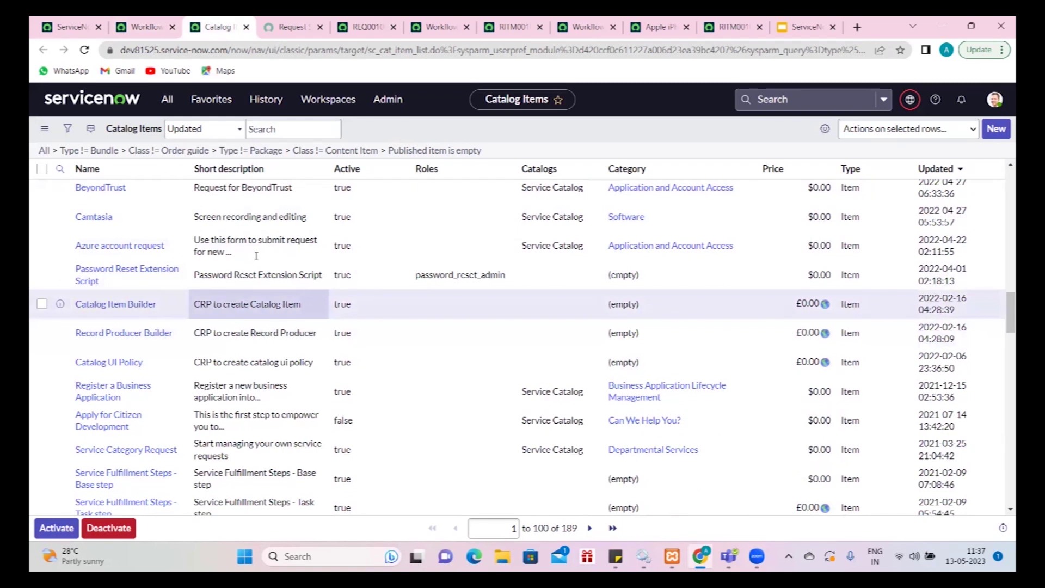
click(268, 20)
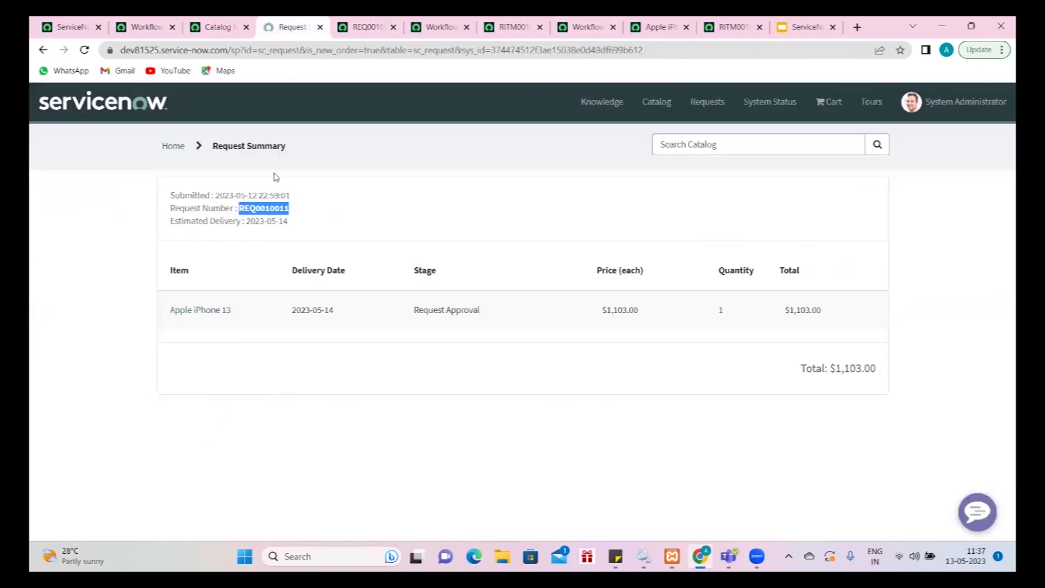
Go from the portal home to Request Something, then reopen the main tab's module navigator.
click(173, 147)
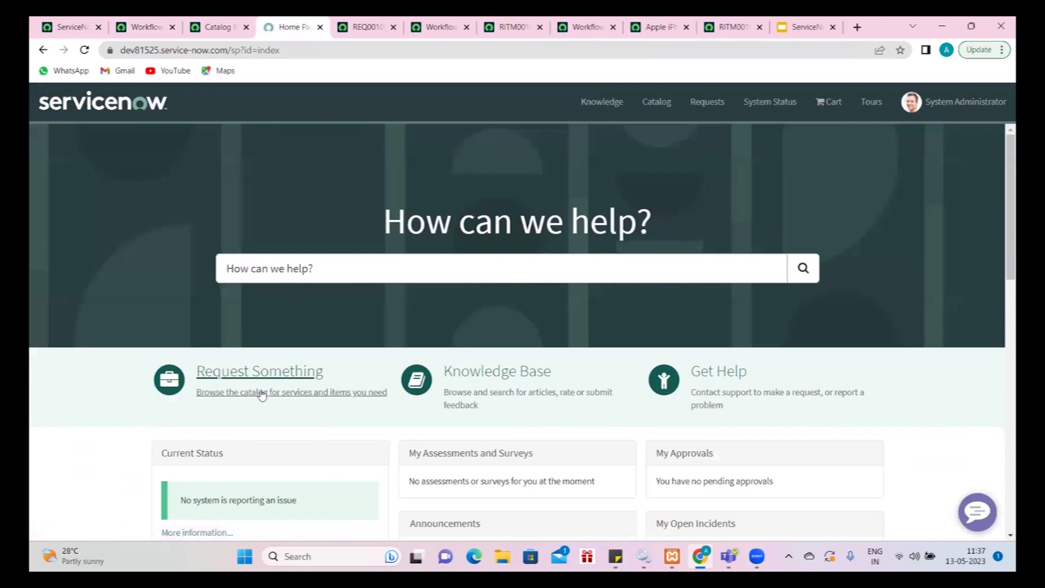
click(270, 389)
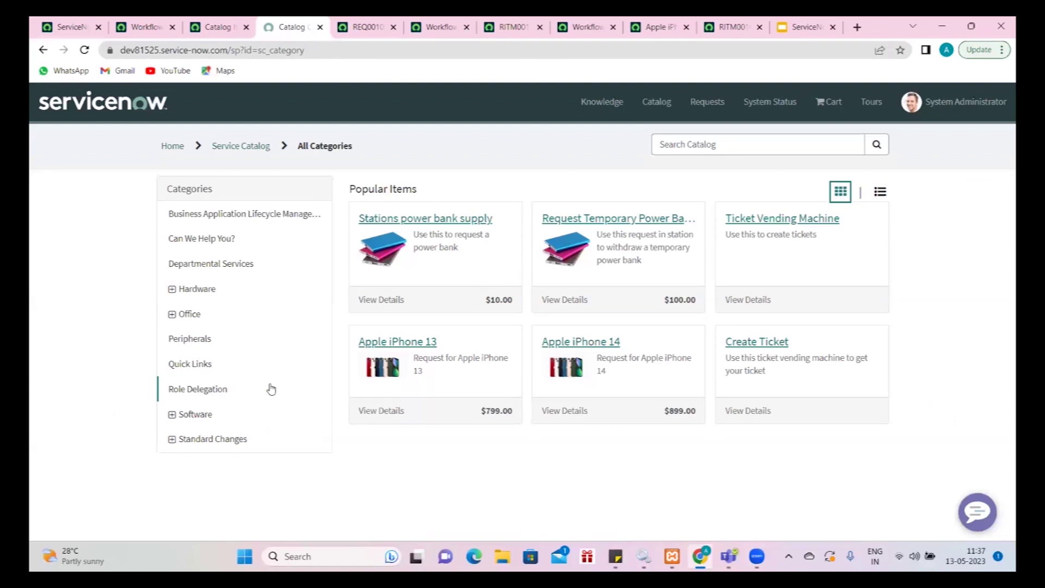
click(71, 27)
click(166, 101)
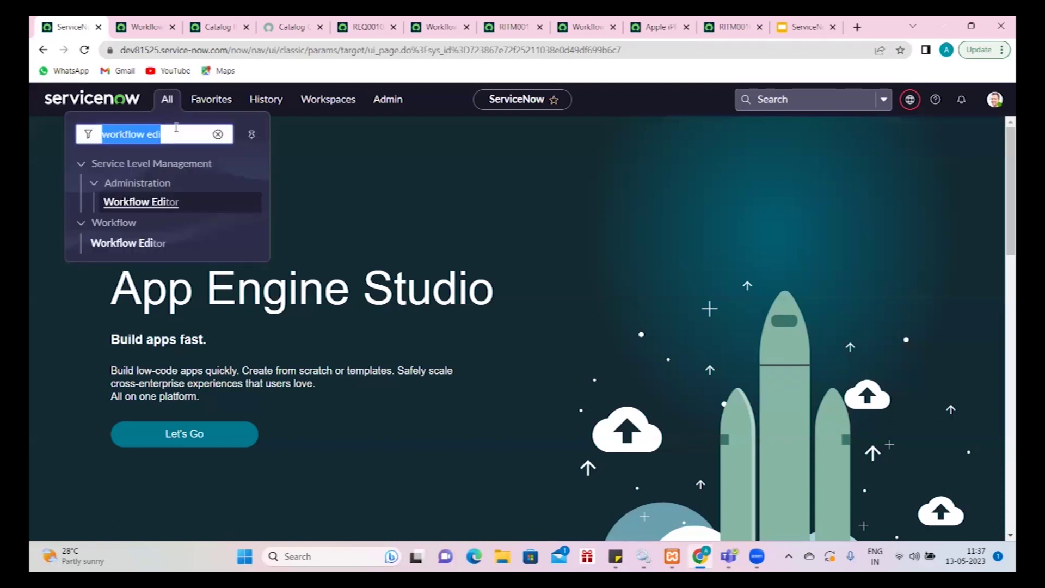
Filter the navigator for 'order', open Order Guides in its own tab, then return to the portal catalog.
text(order)
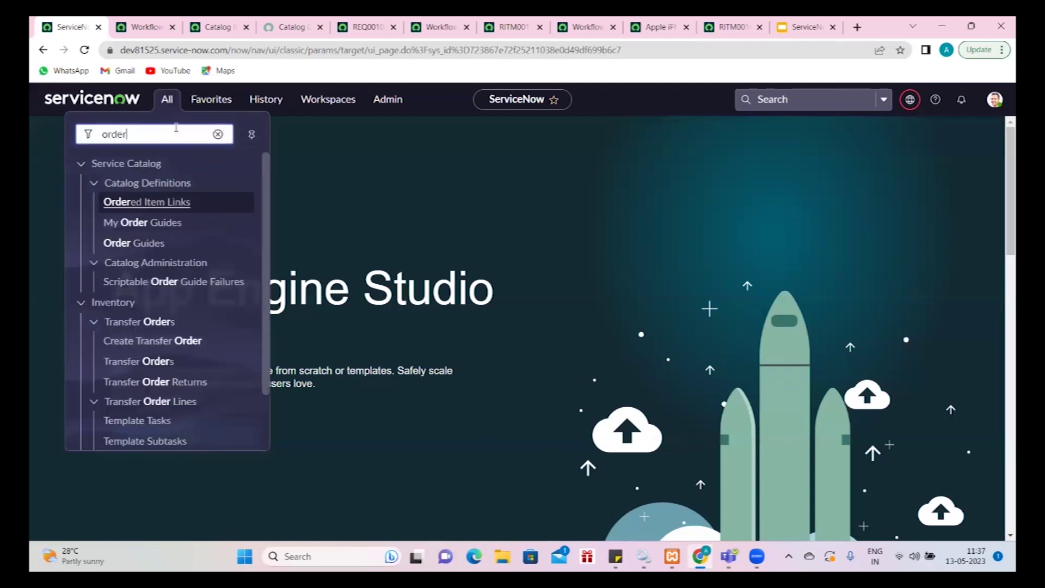
middle_click(150, 243)
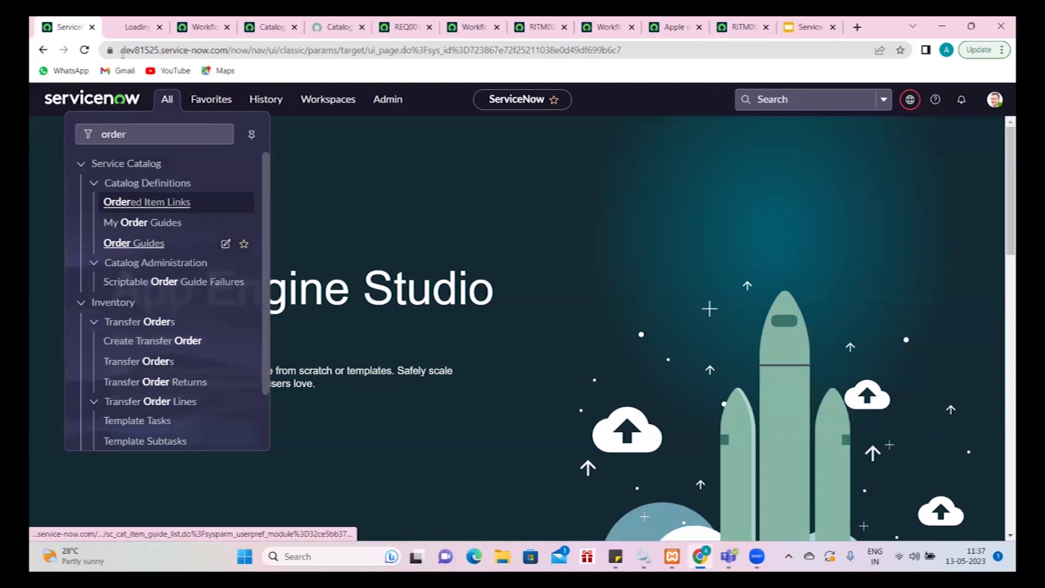
click(133, 27)
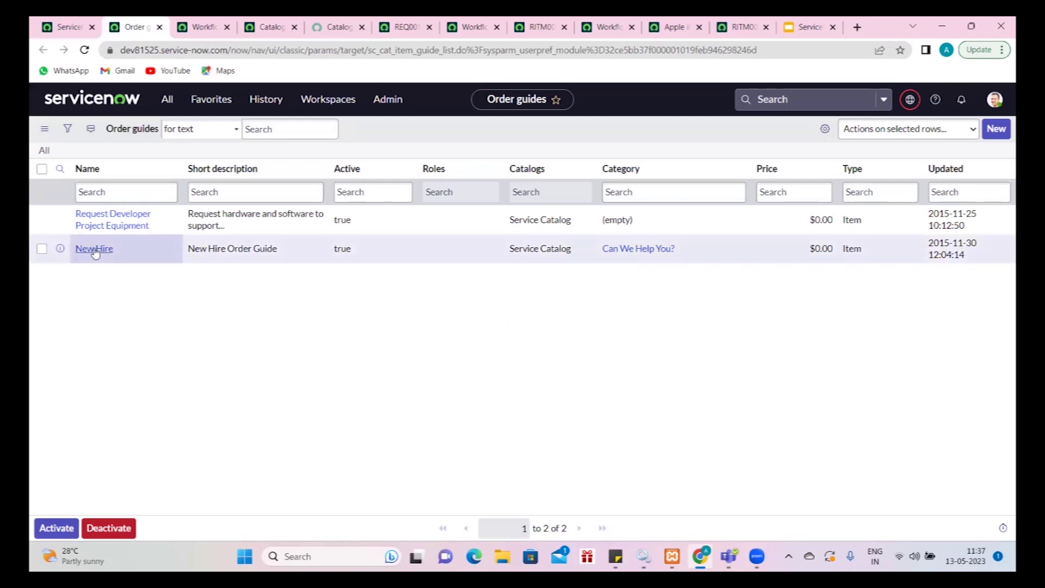
click(336, 27)
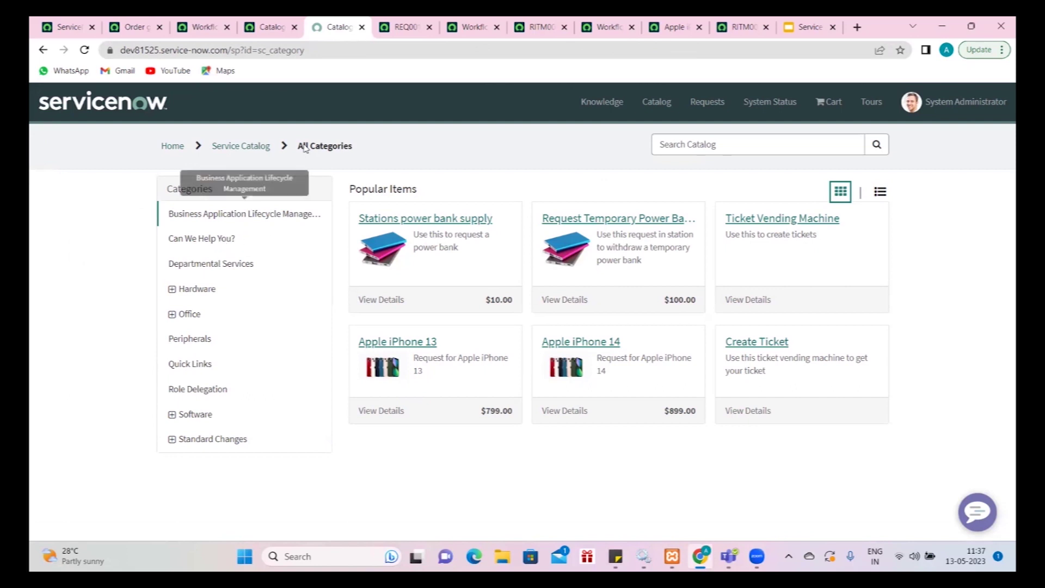
Search the portal catalog for 'new hire' and open the New Hire order guide's Describe Needs step.
click(675, 144)
text(new hire)
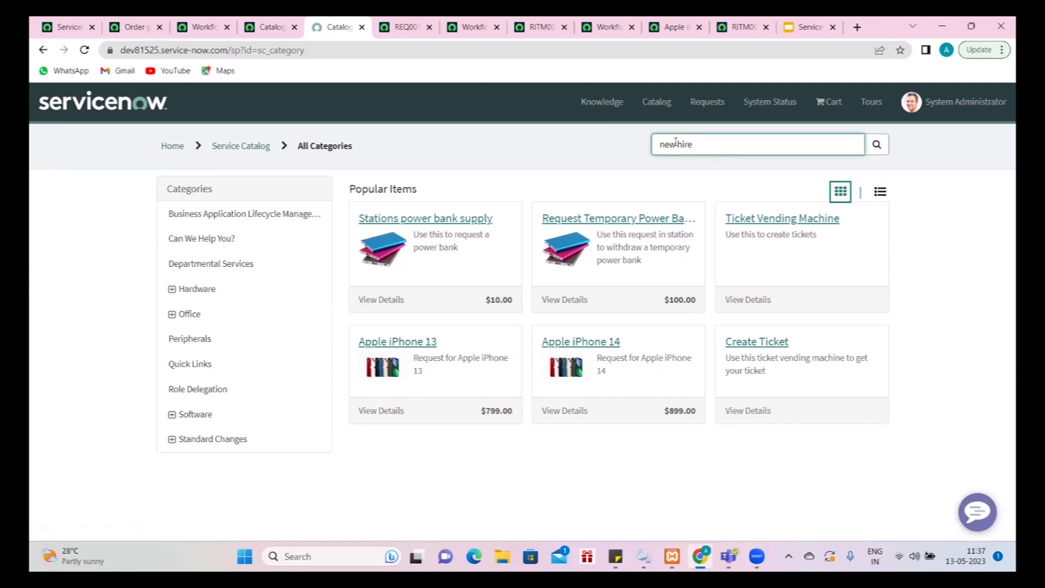
key(Return)
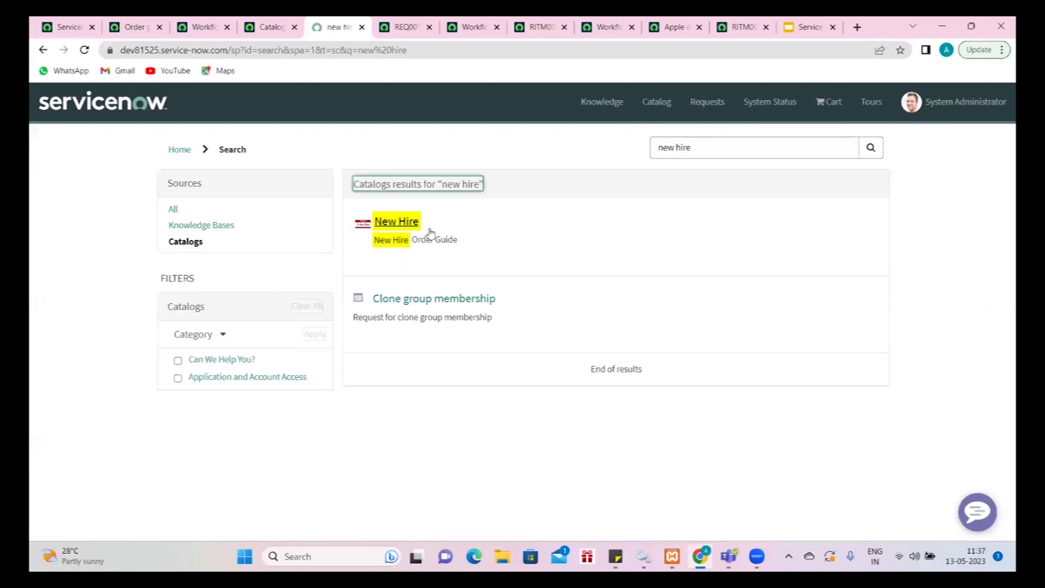
click(407, 228)
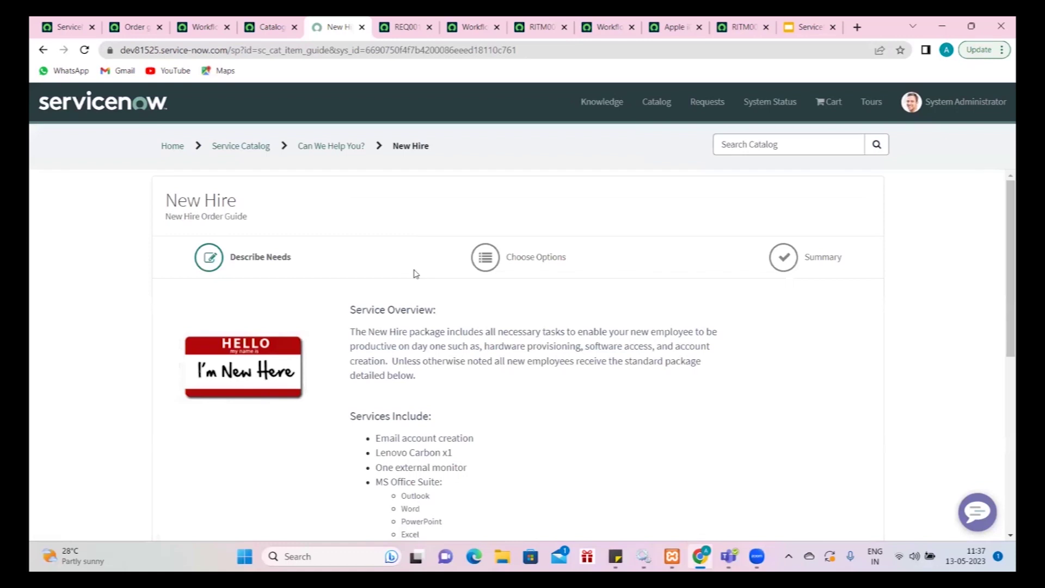
Choose Development as the group the new hire is joining and advance to Choose Options.
scroll(415, 274, down, 6)
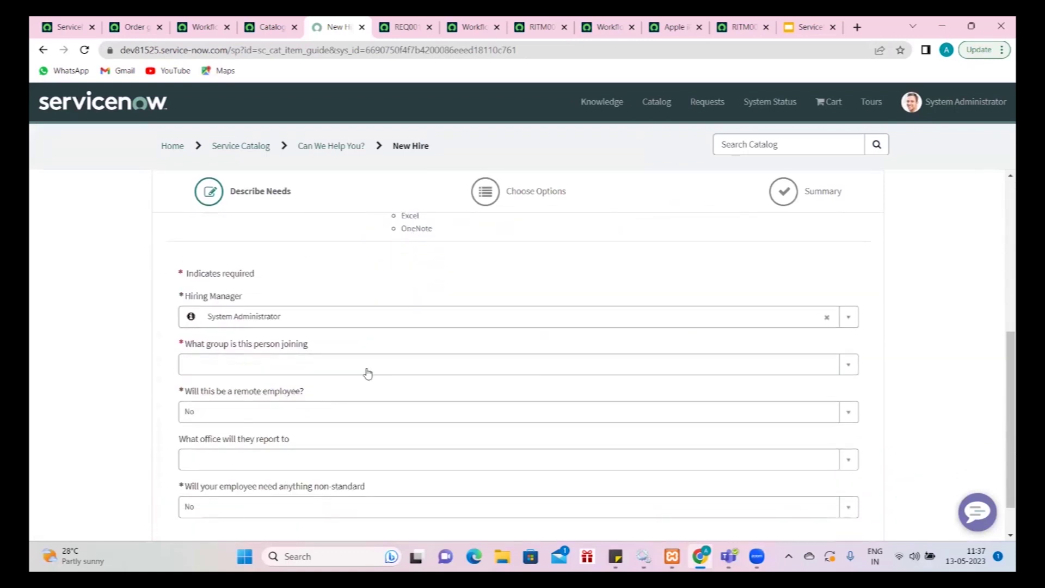
click(368, 373)
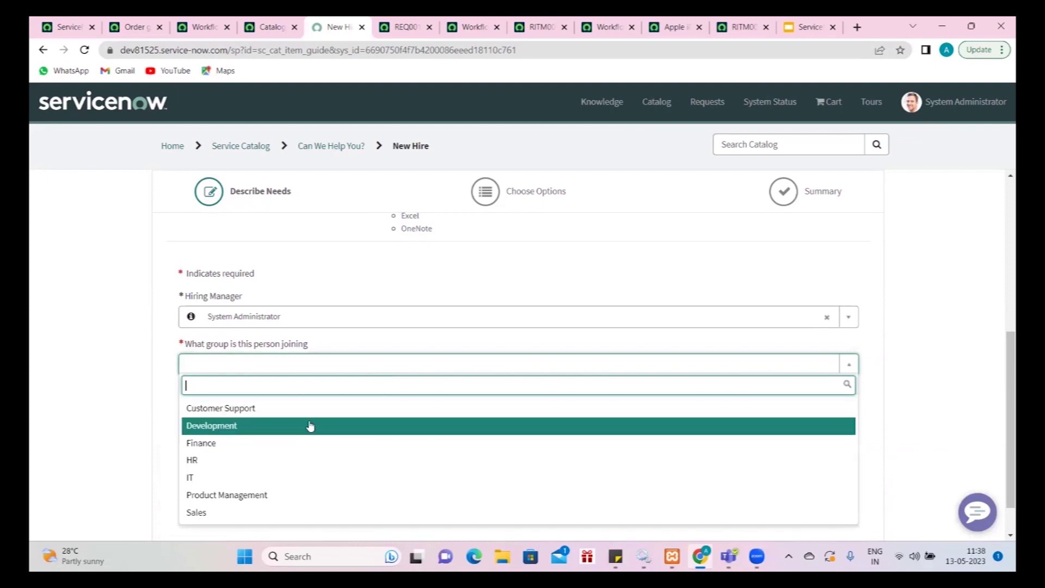
click(310, 425)
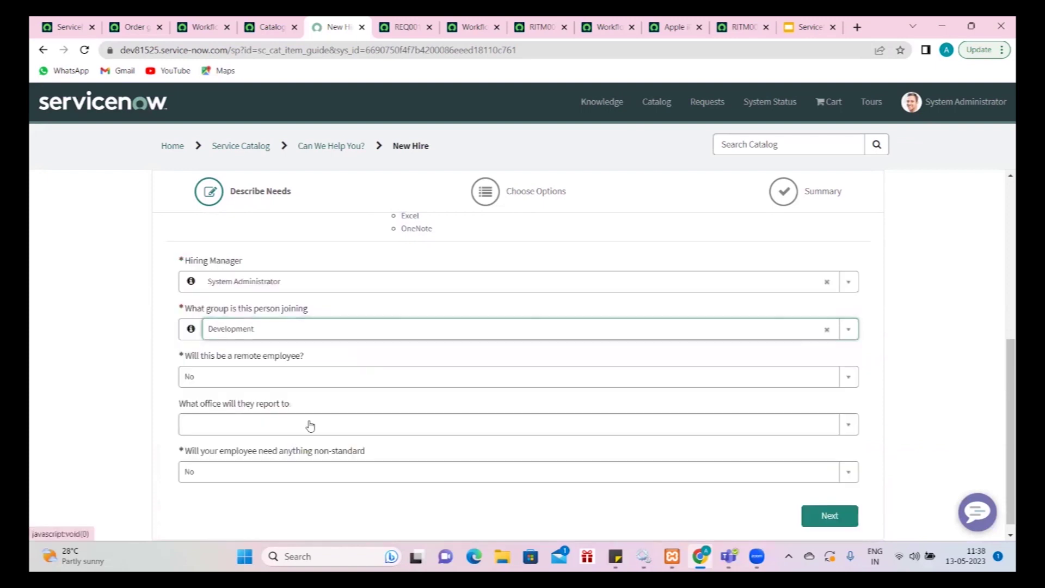
click(827, 503)
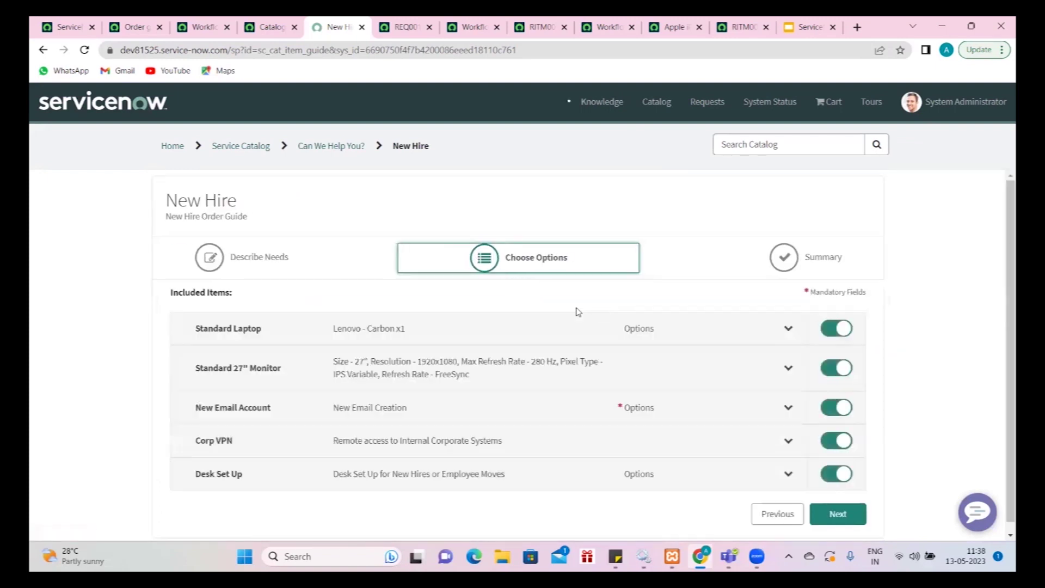
Scroll the included options, then go back to the Catalog Items list via the workflow tab.
scroll(575, 310, down, 1)
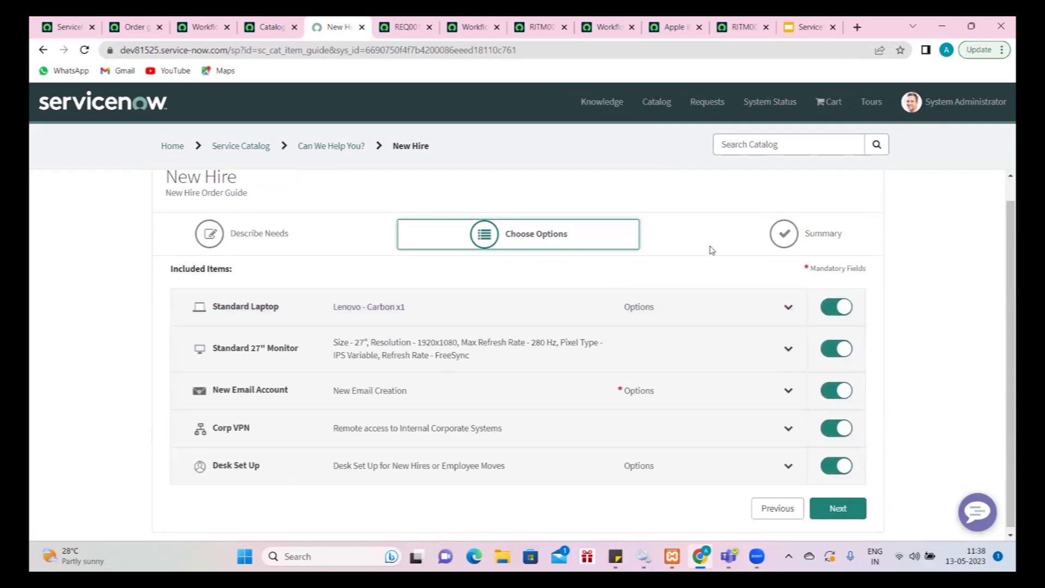
scroll(711, 250, down, 1)
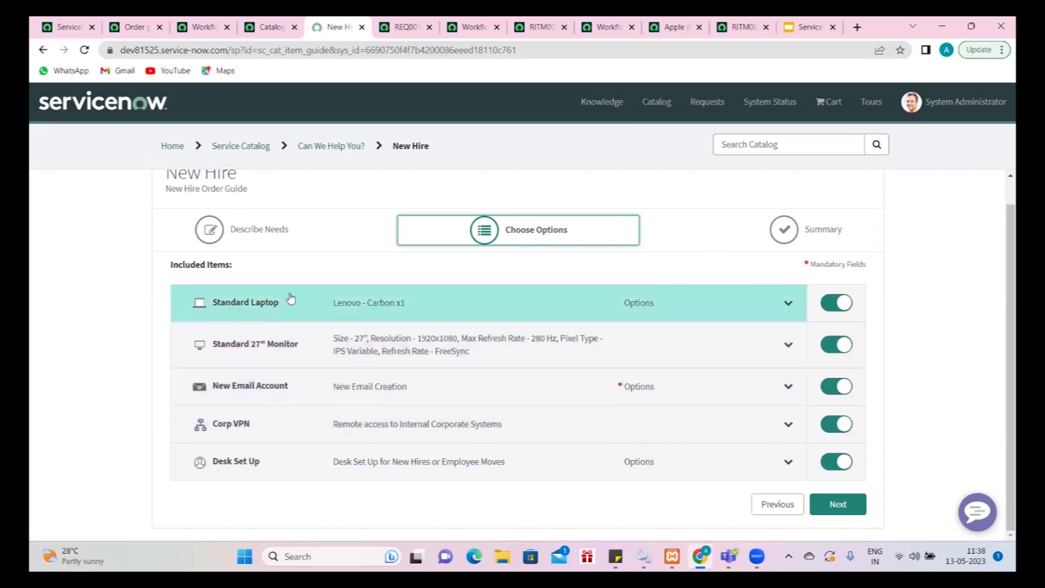
click(198, 26)
click(248, 27)
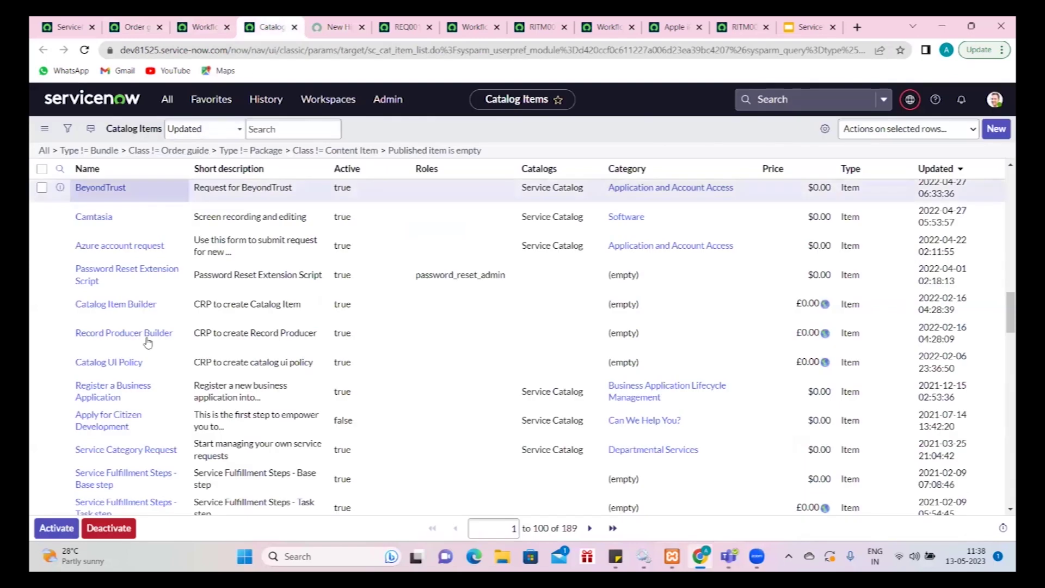
scroll(142, 363, up, 3)
Open the New Hire record from the Order guides list.
scroll(141, 363, up, 4)
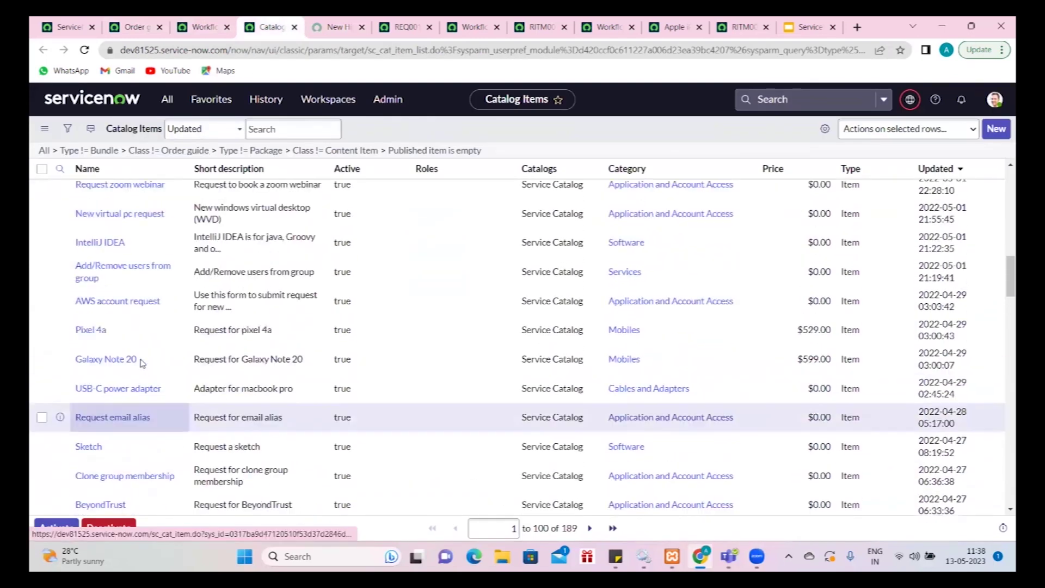
scroll(244, 284, up, 10)
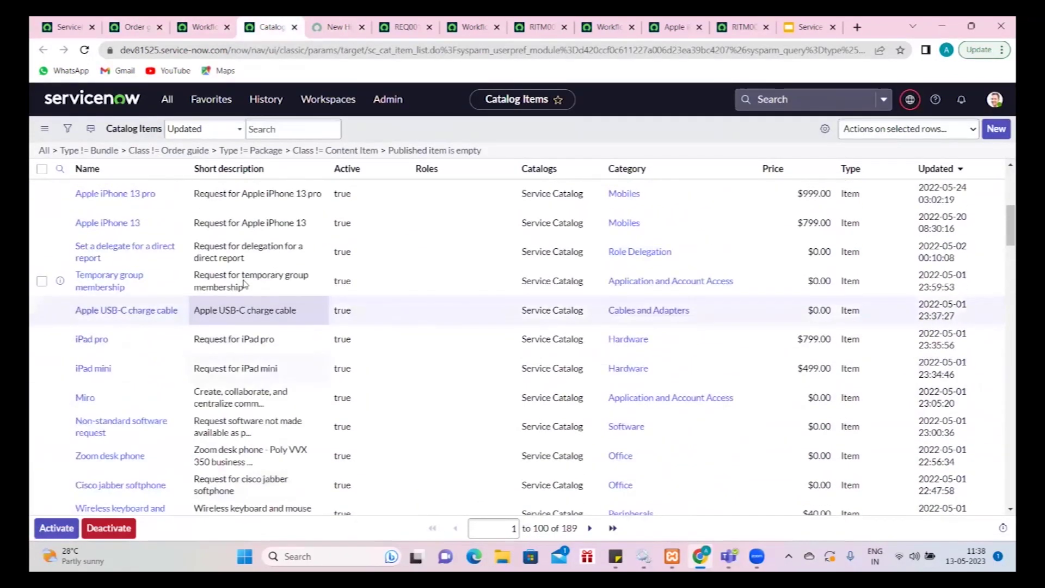
click(149, 21)
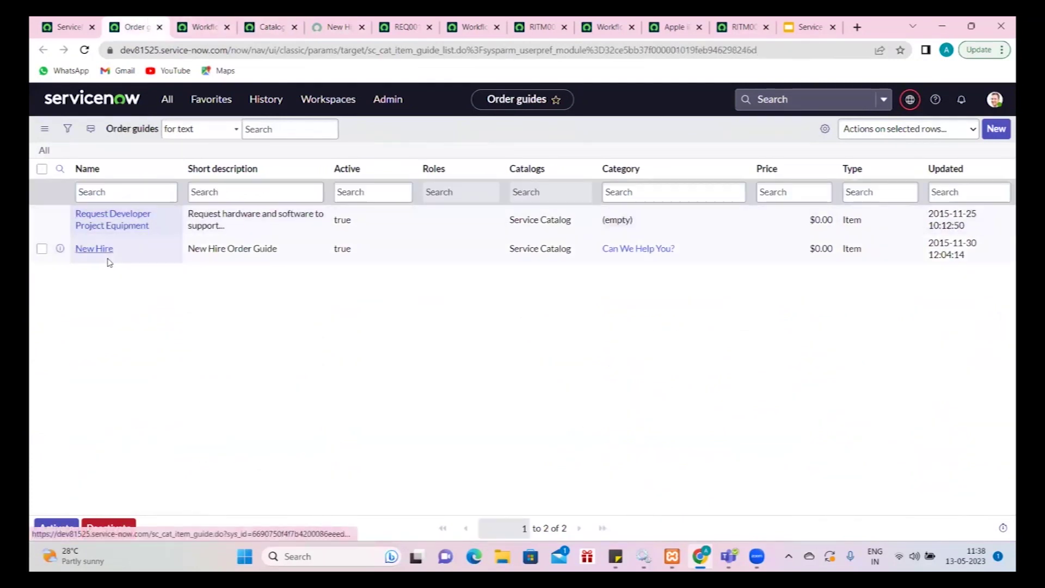
click(94, 249)
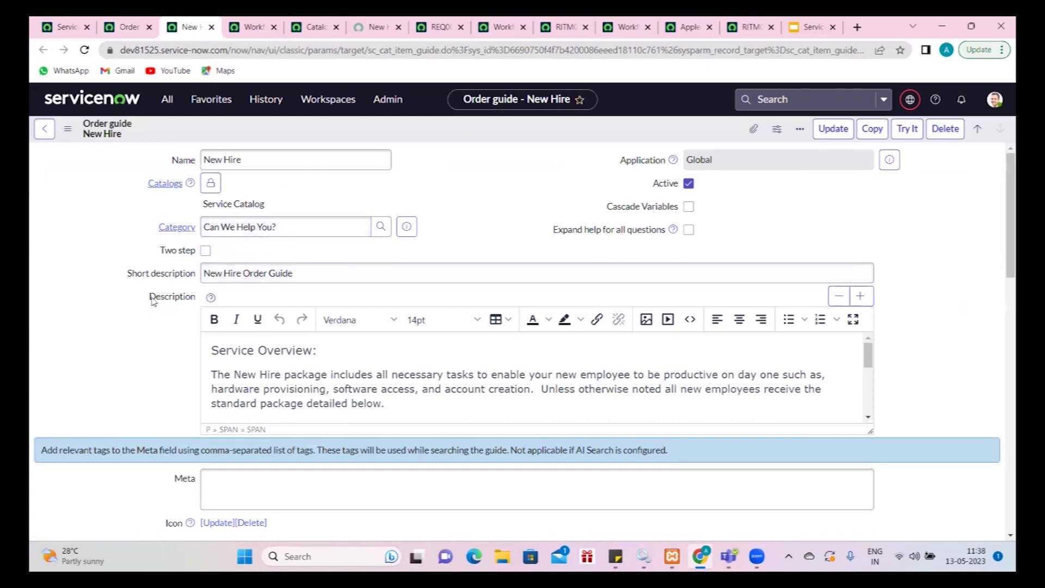
Show the order guide's Rule base (9) related list and open Standard Laptop in a new tab.
scroll(153, 301, down, 9)
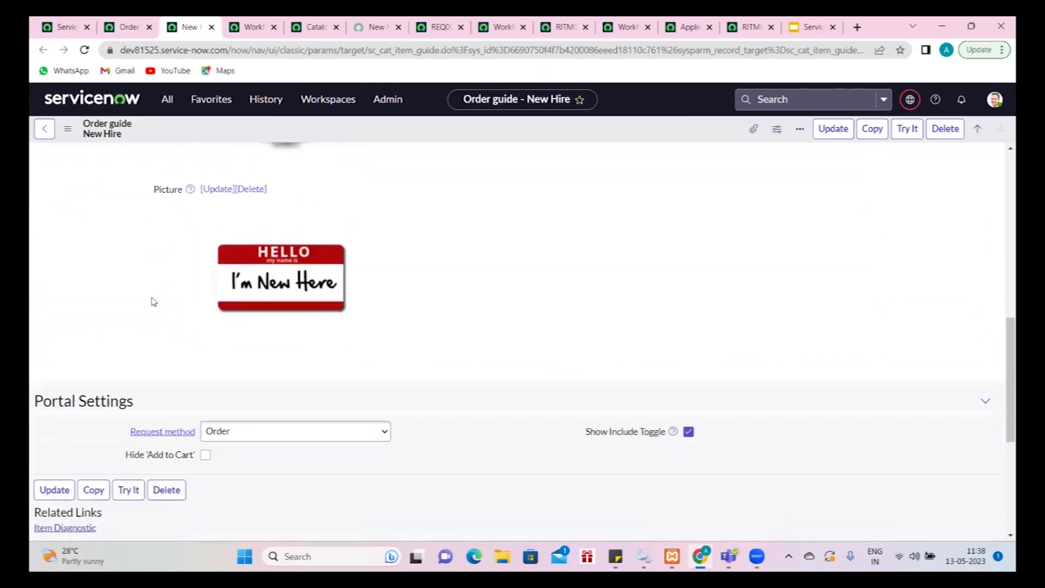
scroll(152, 301, down, 4)
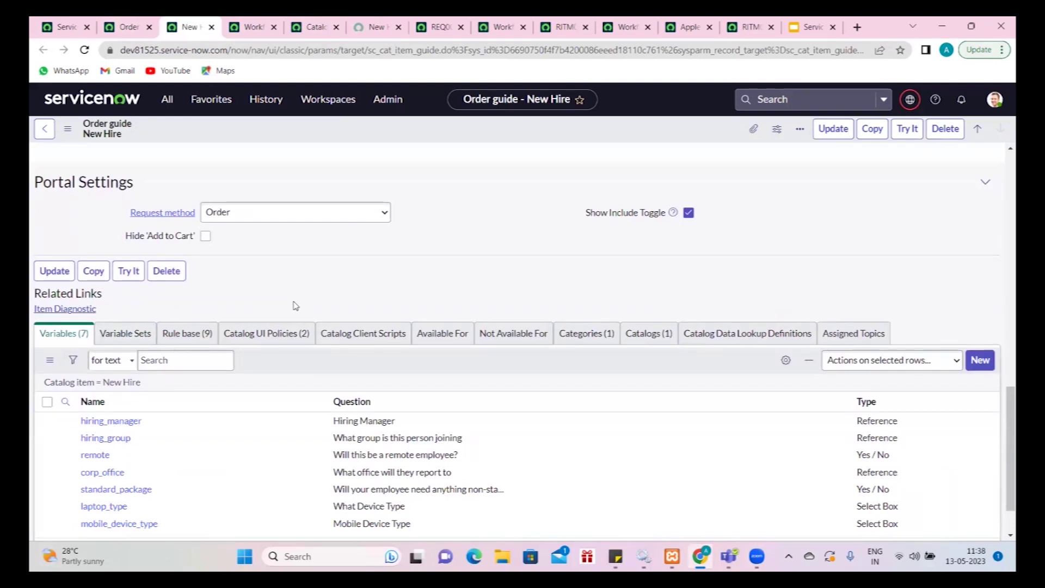
scroll(295, 306, up, 4)
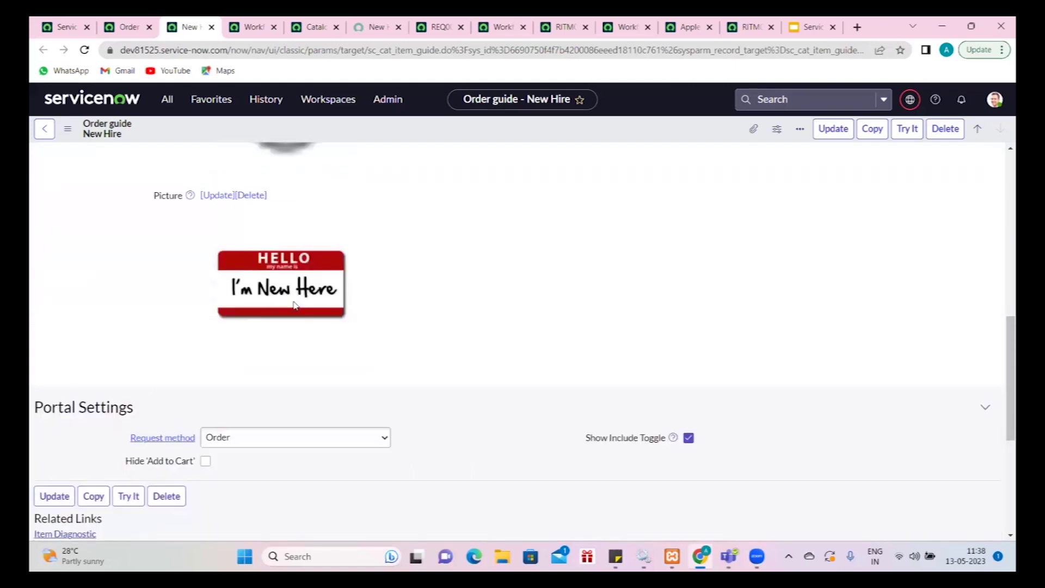
scroll(294, 306, up, 8)
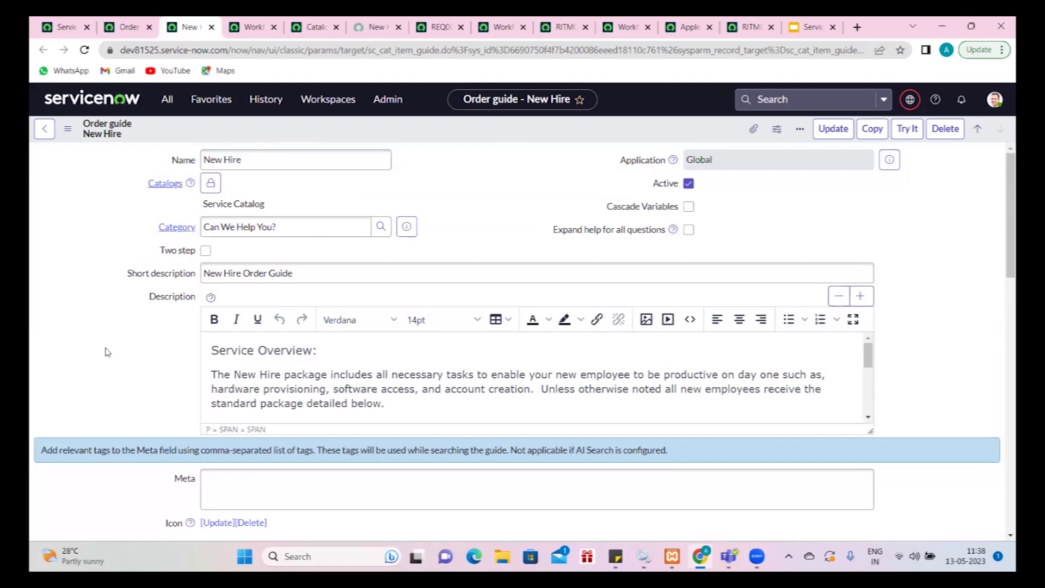
scroll(107, 351, down, 8)
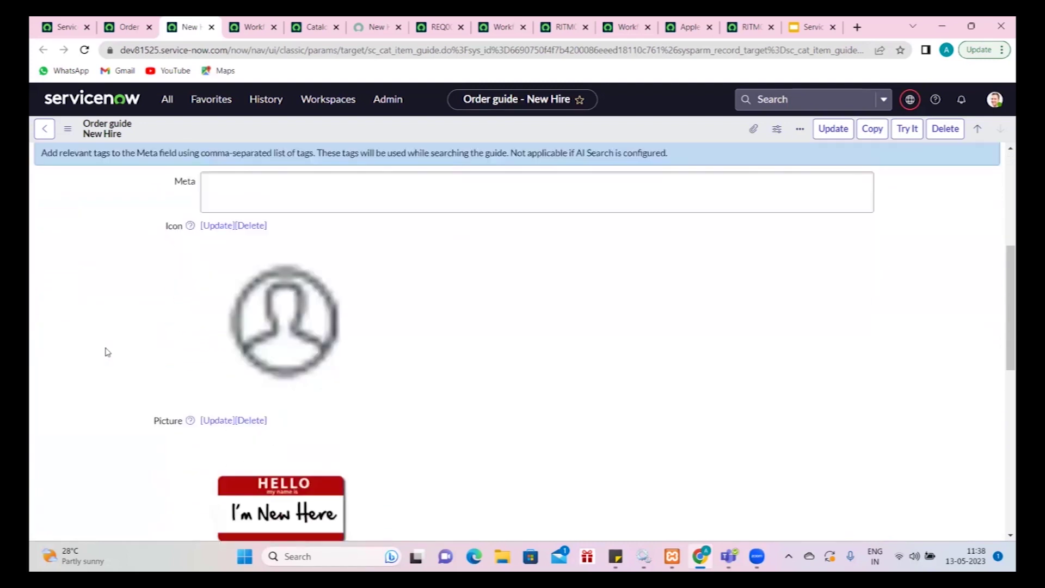
scroll(107, 352, down, 4)
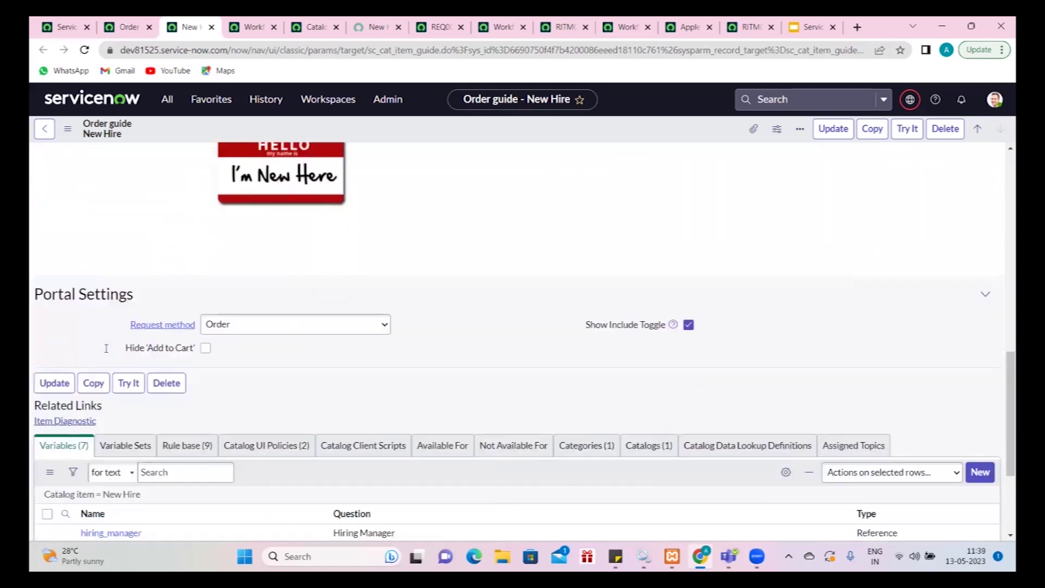
scroll(136, 403, down, 2)
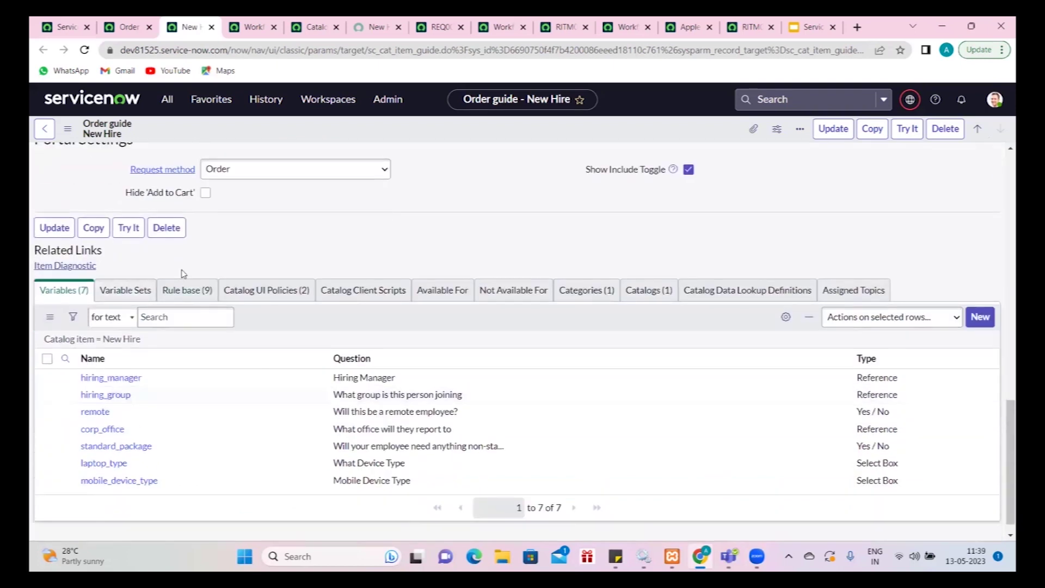
click(183, 290)
scroll(272, 272, down, 1)
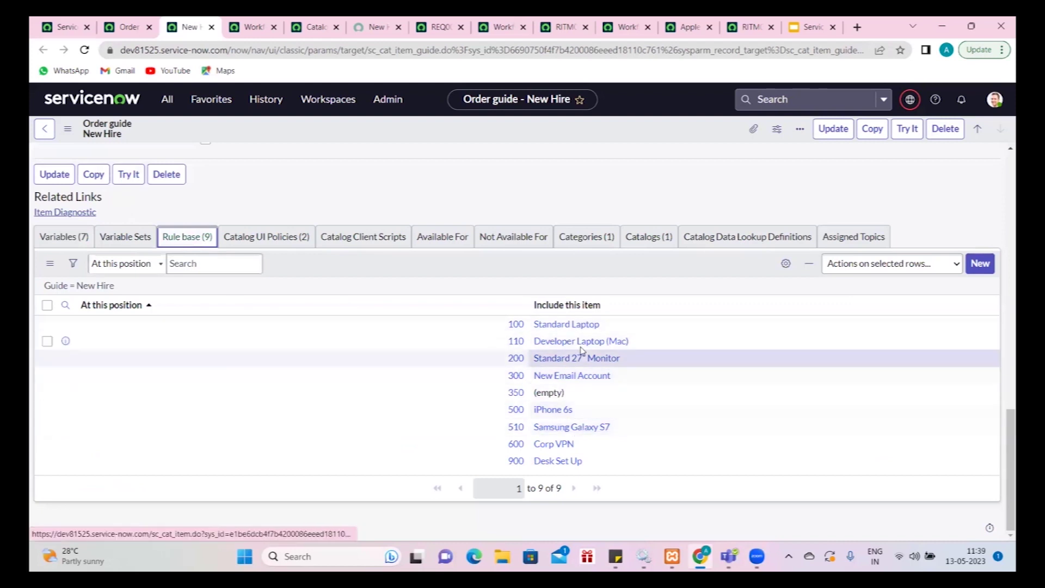
ctrl+click(566, 325)
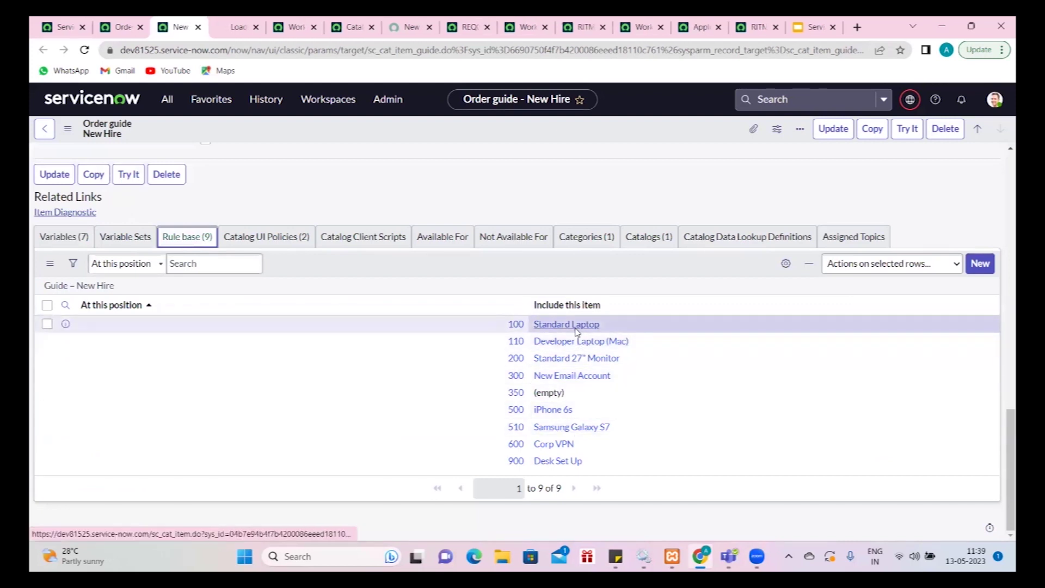
Check the Standard Laptop item's table and variables, then try advancing New Hire past Choose Options.
double_click(381, 50)
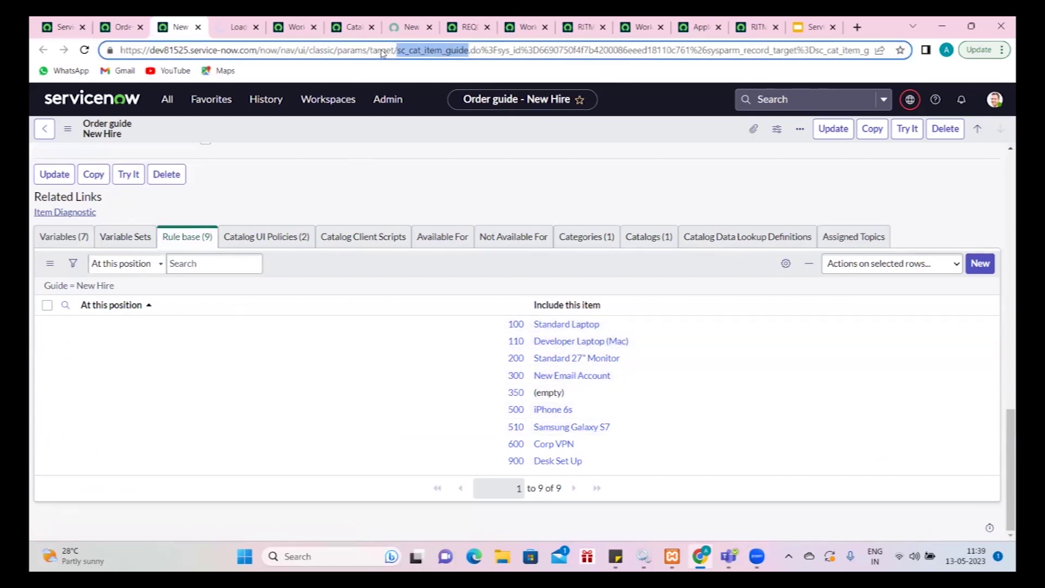
click(240, 32)
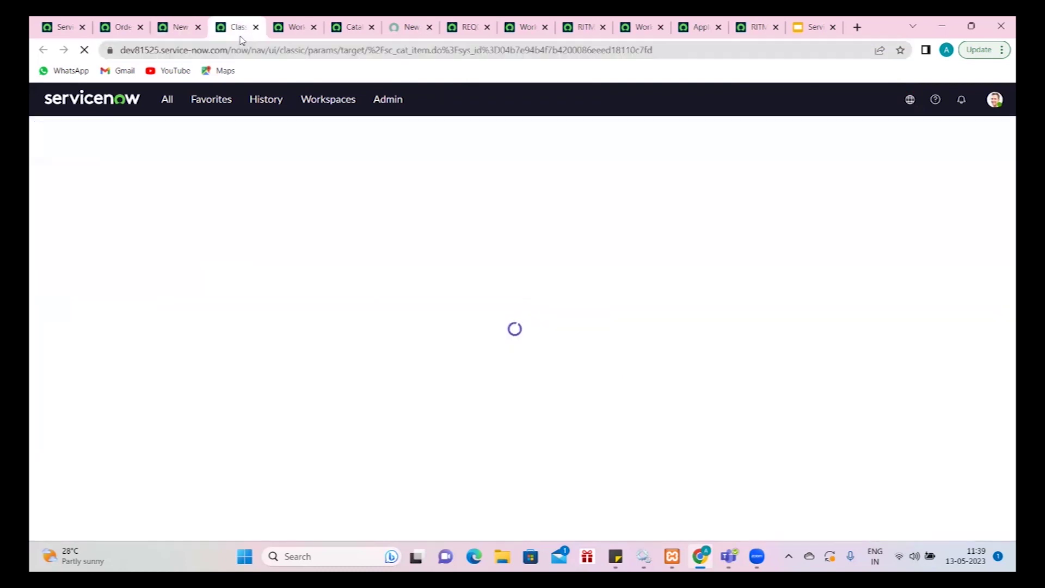
double_click(410, 50)
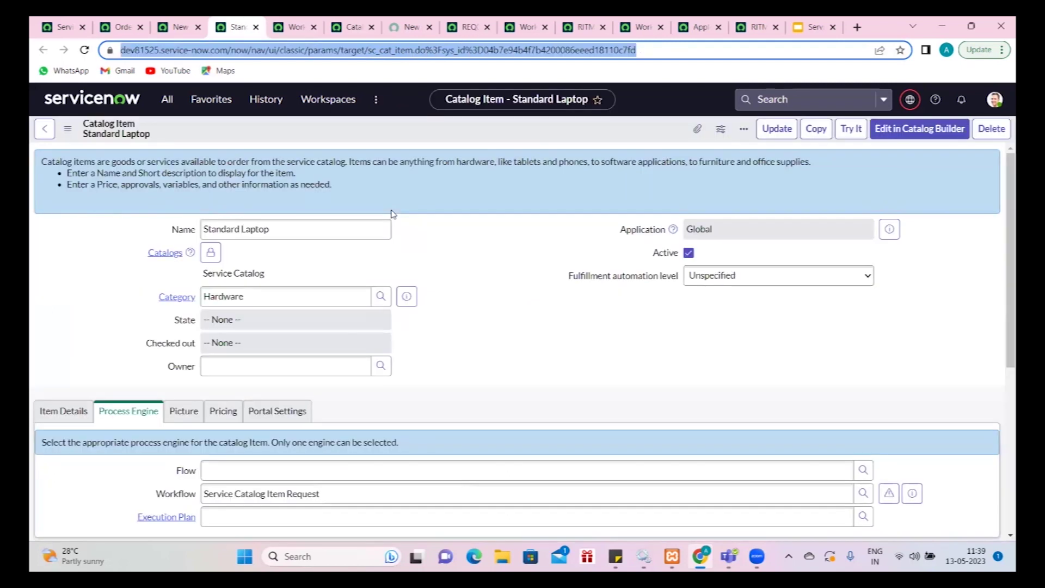
scroll(386, 304, down, 5)
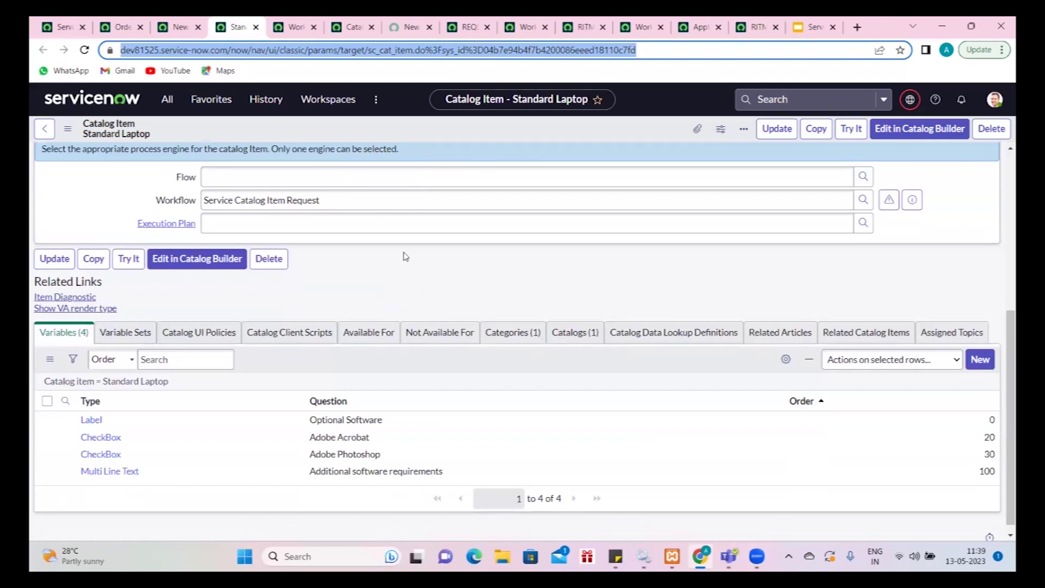
click(409, 27)
click(838, 504)
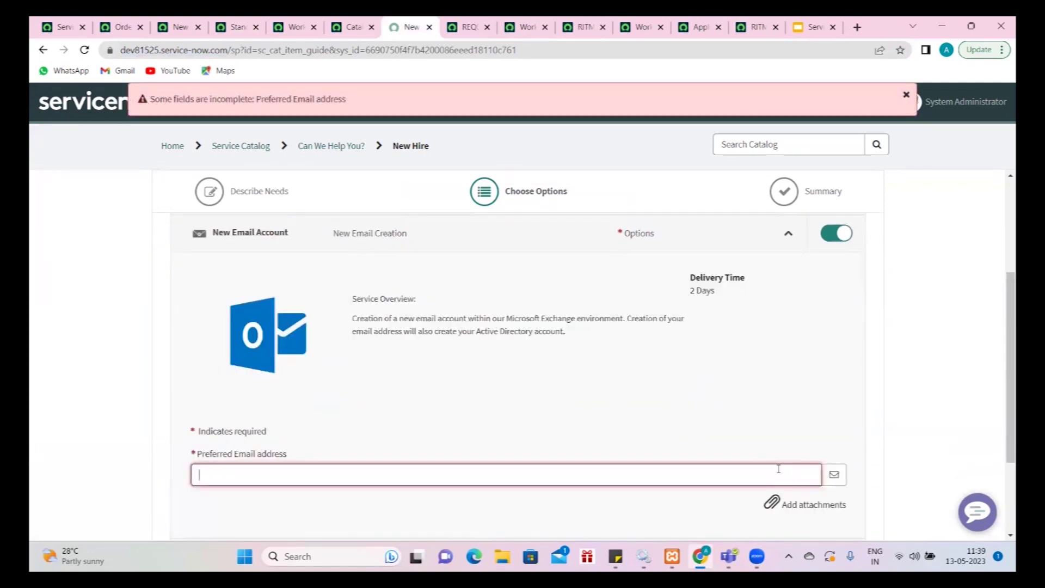
Enter the required Preferred Email address and advance the order guide to its summary.
text(example)
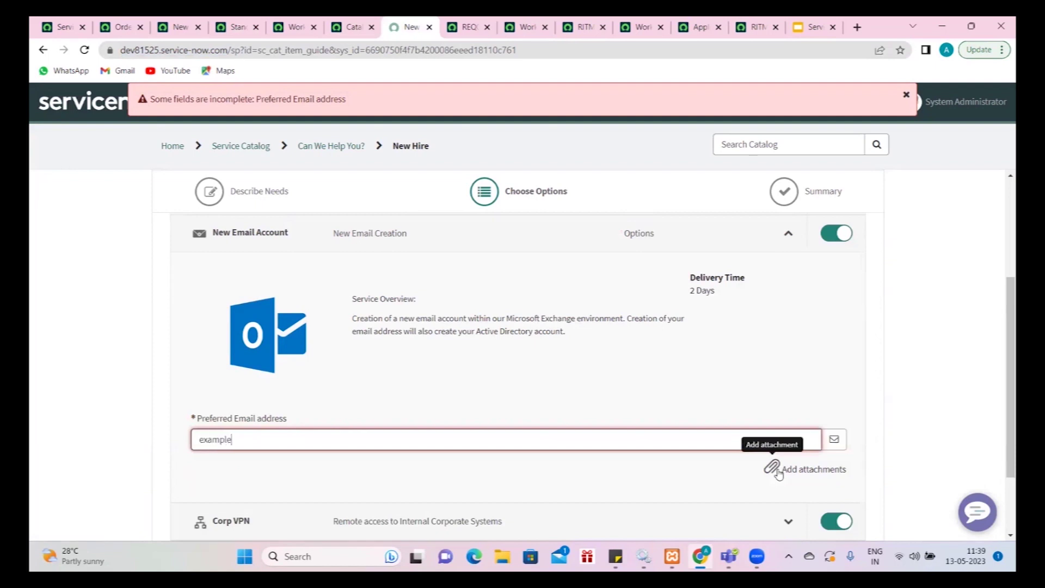
text(@eca)
key(BackSpace)
text(camp)
scroll(816, 489, down, 2)
click(836, 514)
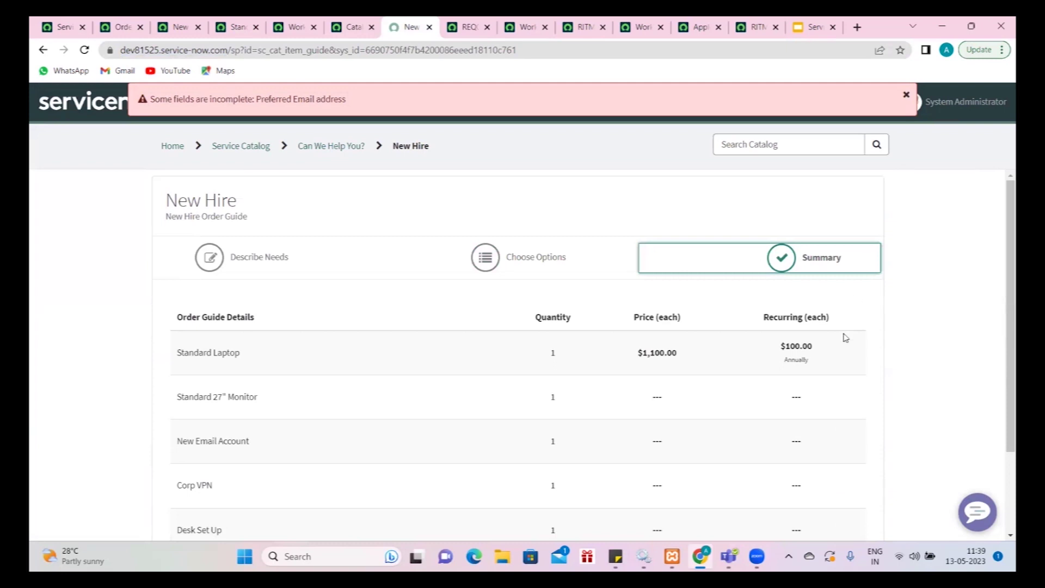
Order and check out the New Hire bundle as REQ0010012, then open request REQ0010011.
scroll(845, 338, down, 2)
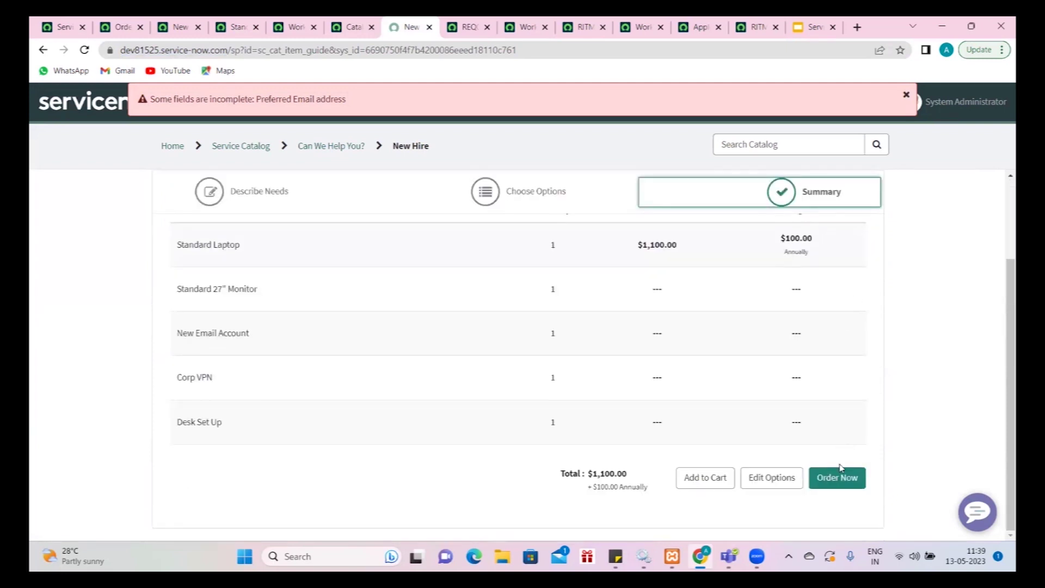
click(839, 481)
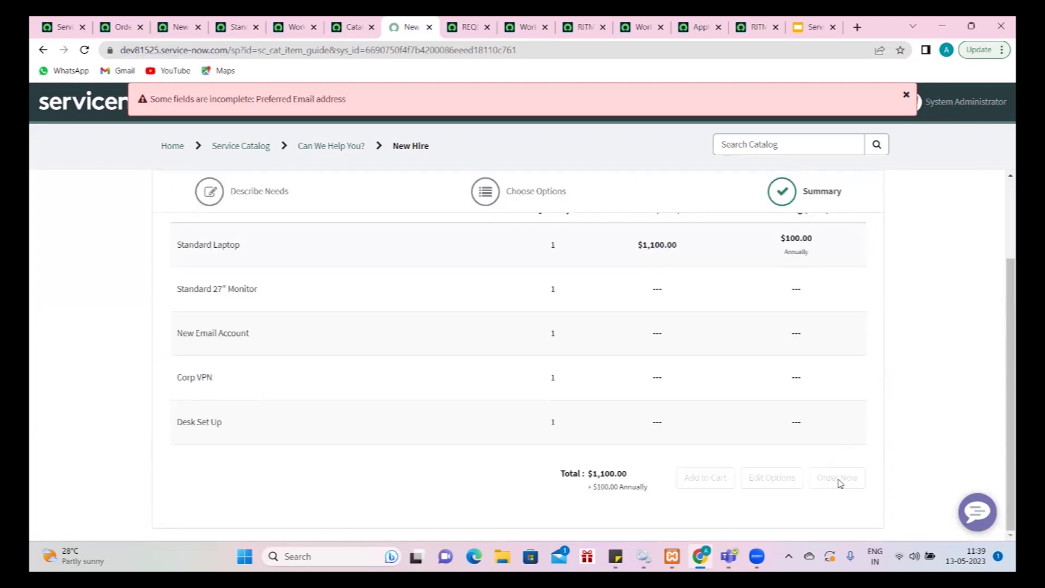
click(688, 296)
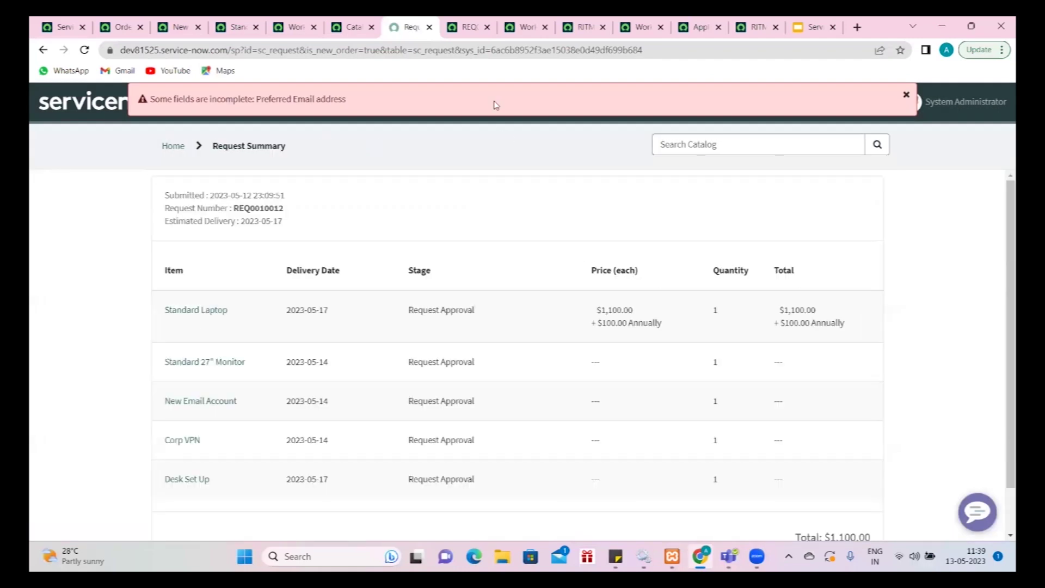
click(460, 25)
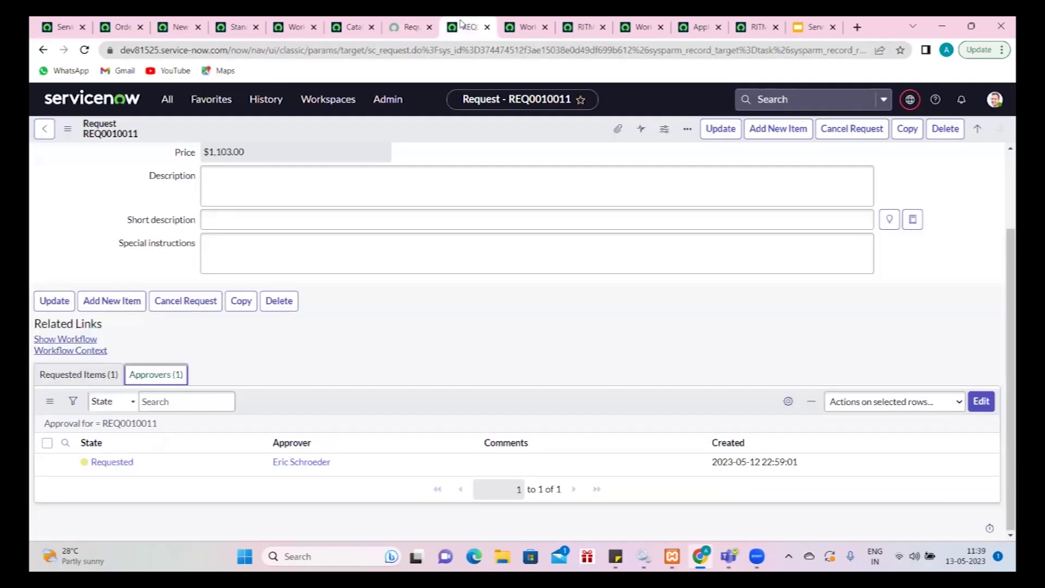
Switch the address to sc_request_list.do to list all requests.
double_click(396, 50)
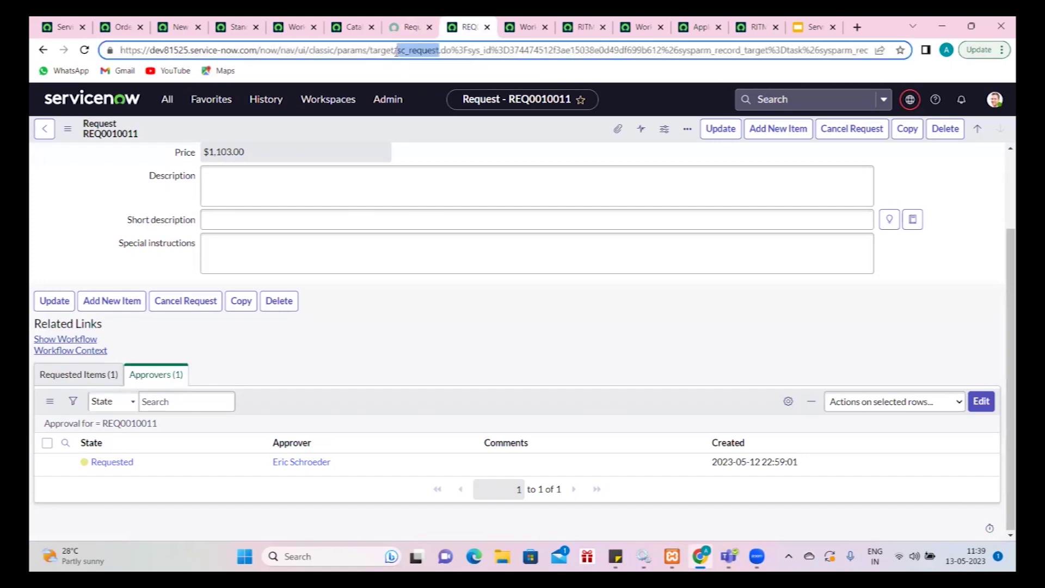
key(Right)
text(_list)
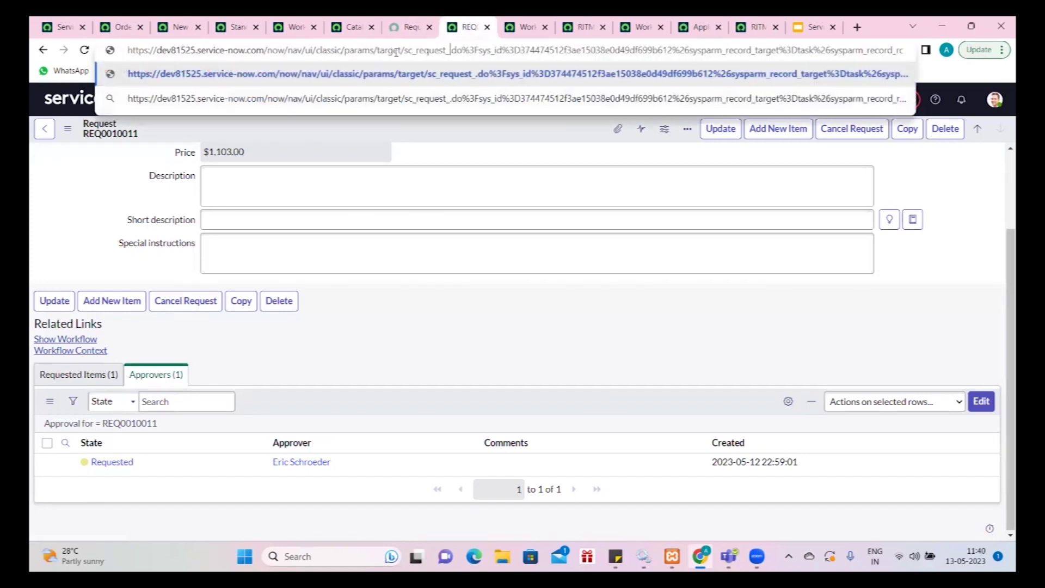
key(Return)
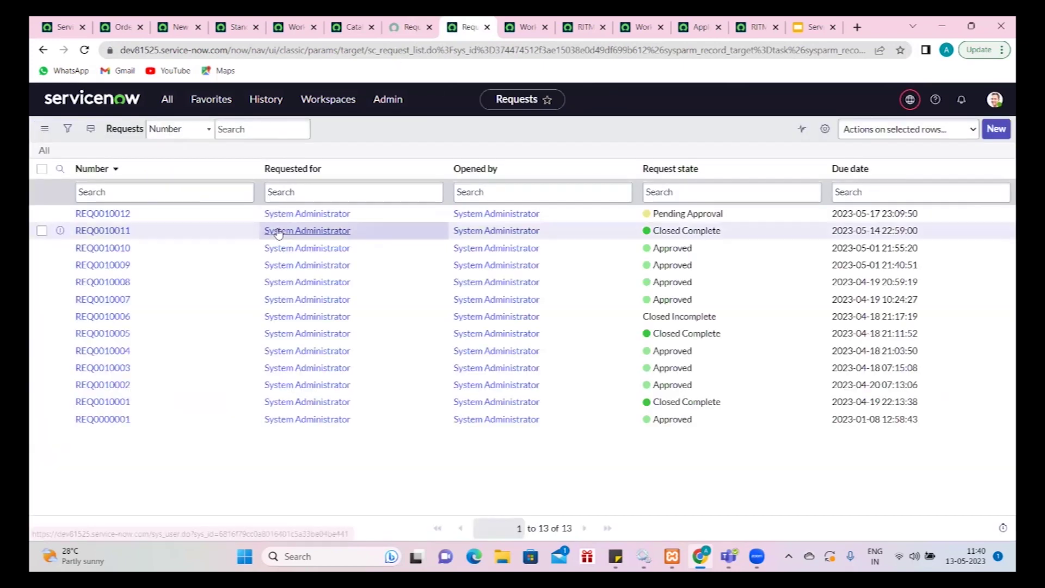
Open REQ0010012 and approve its pending approval from the Approvers list.
click(120, 214)
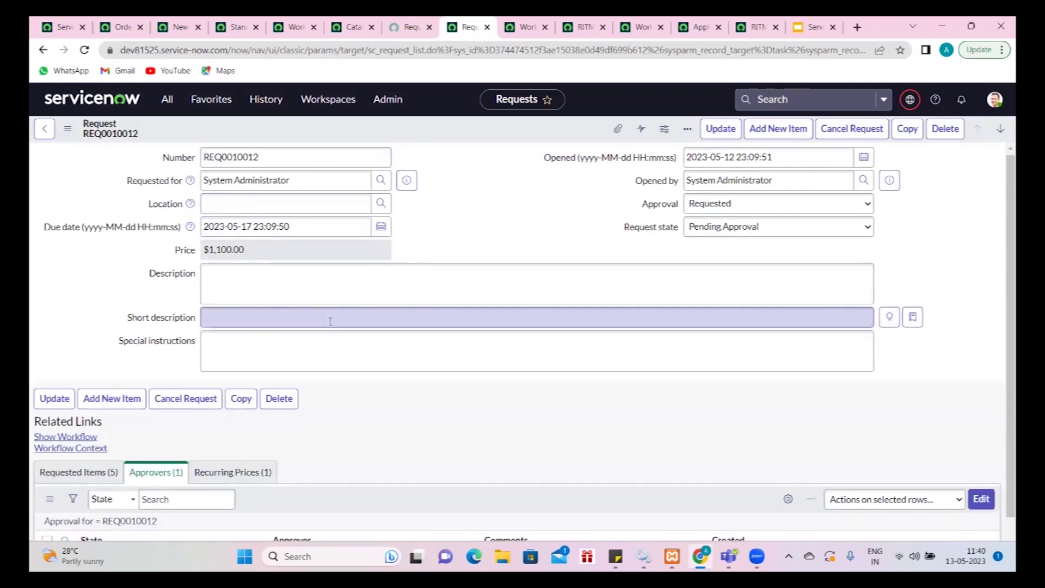
scroll(308, 391, down, 2)
right_click(121, 462)
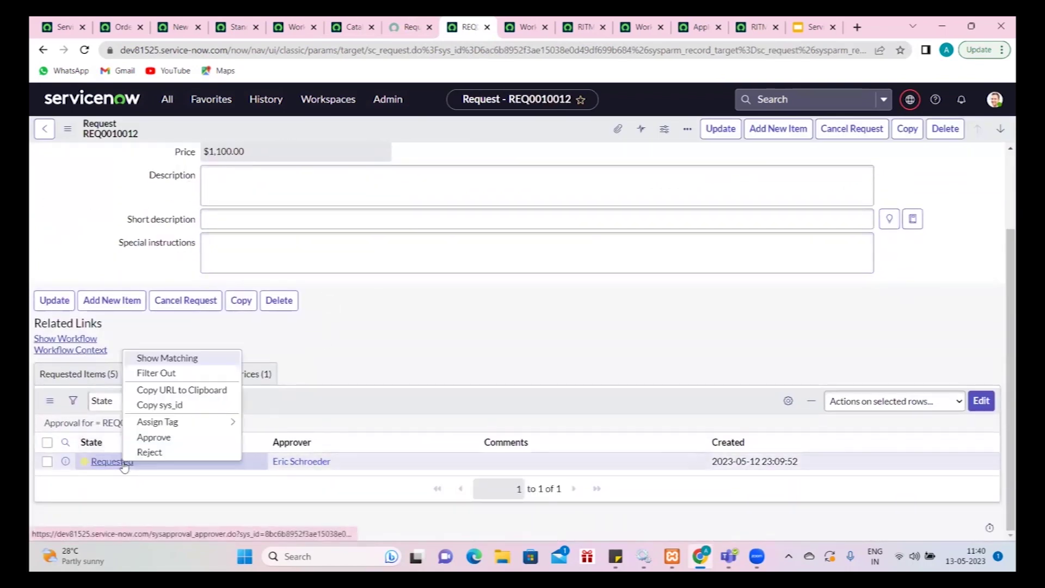
click(141, 438)
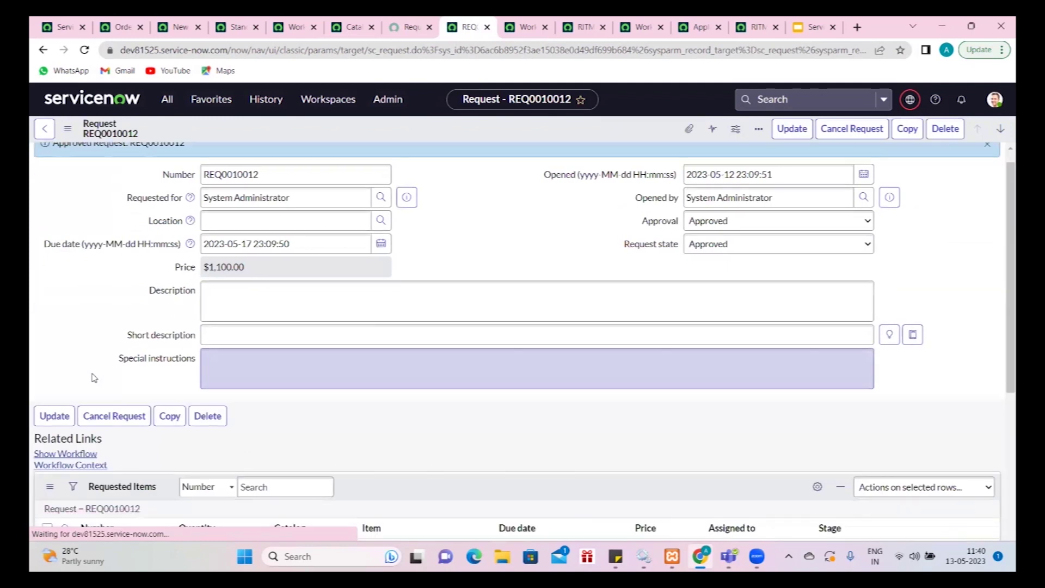
Show the request's five requested items and open RITM0010016 in a new tab.
click(91, 409)
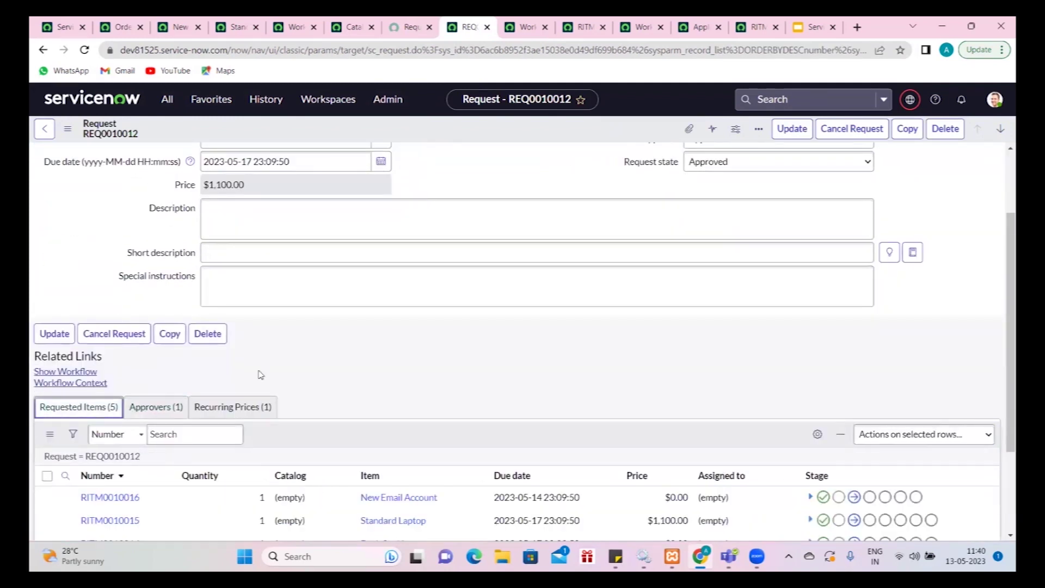
scroll(259, 374, down, 2)
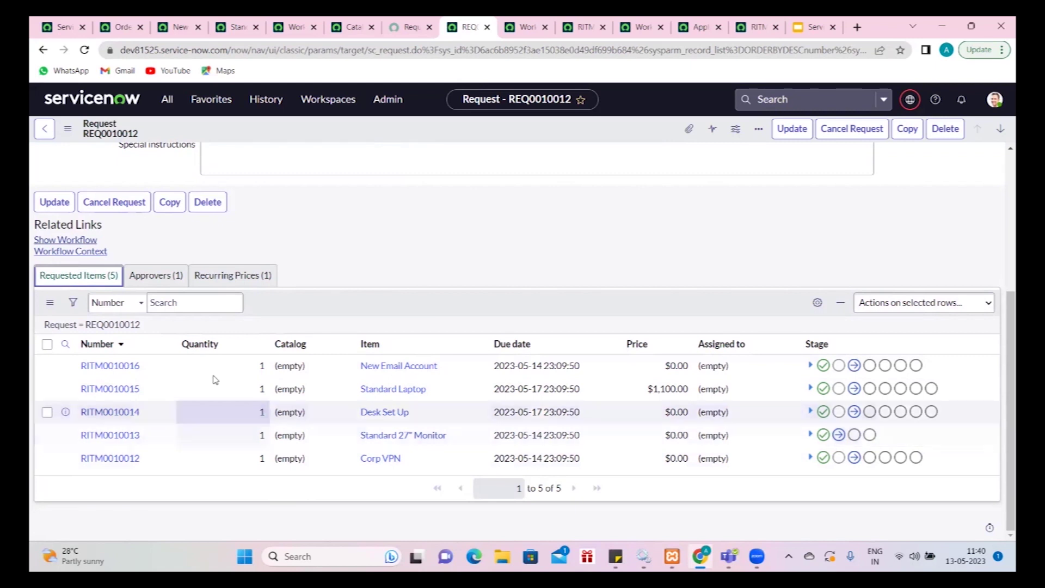
ctrl+click(128, 366)
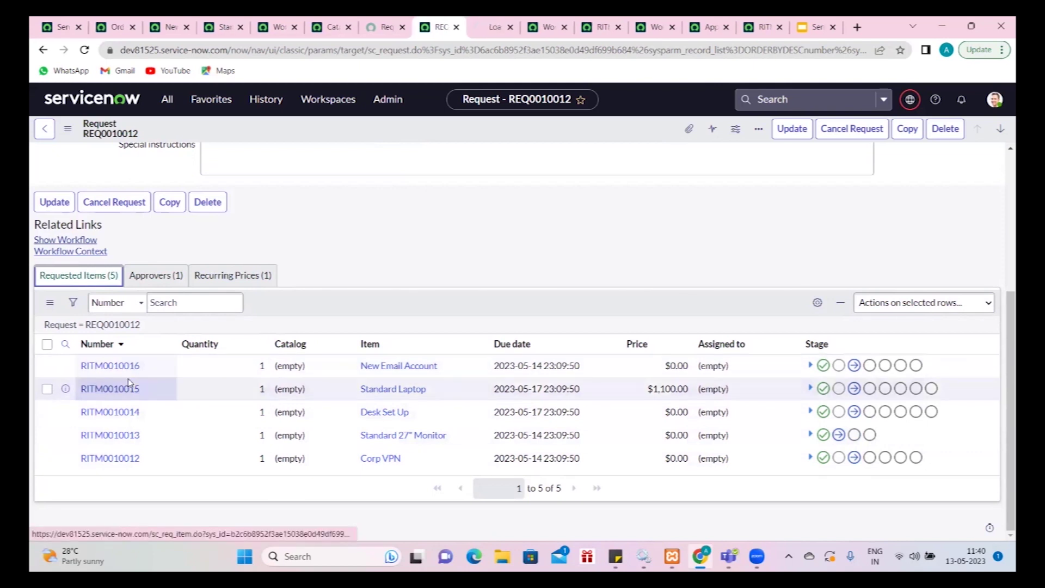
Open RITM0010015 in a new tab and show the New Email Account item's (RITM0010016) workflow.
ctrl+click(124, 390)
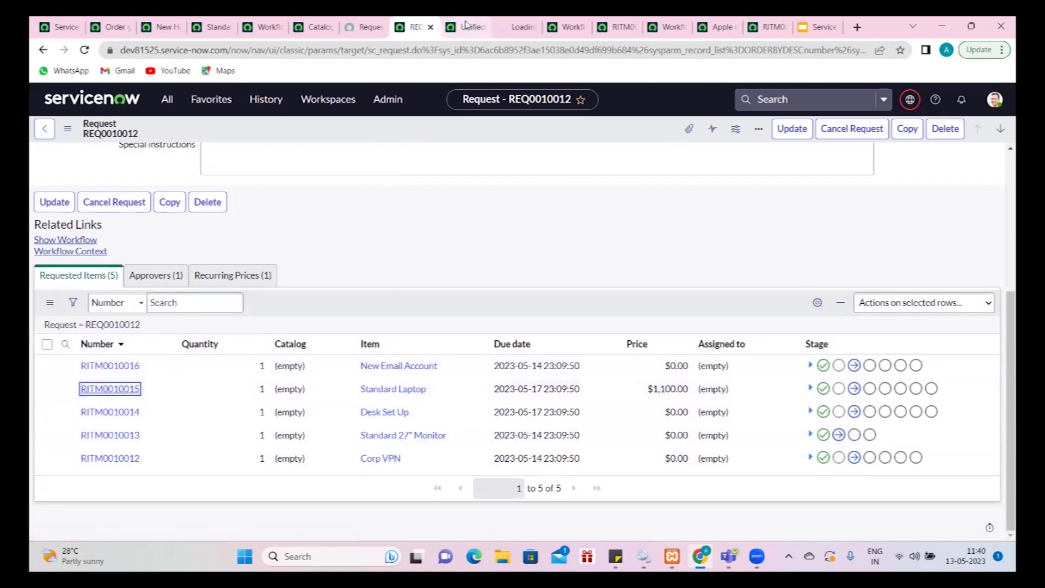
click(467, 27)
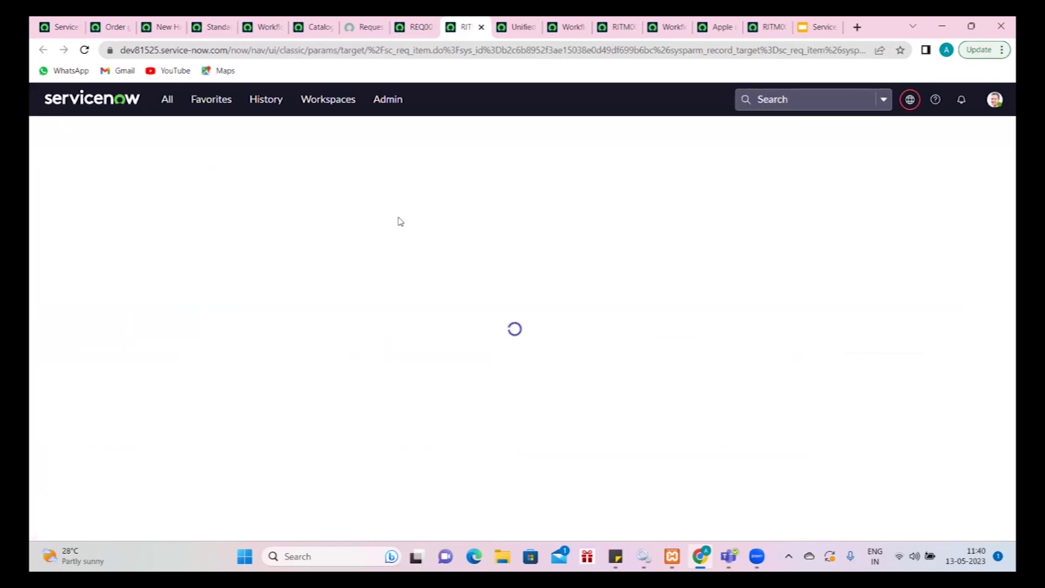
scroll(400, 221, down, 6)
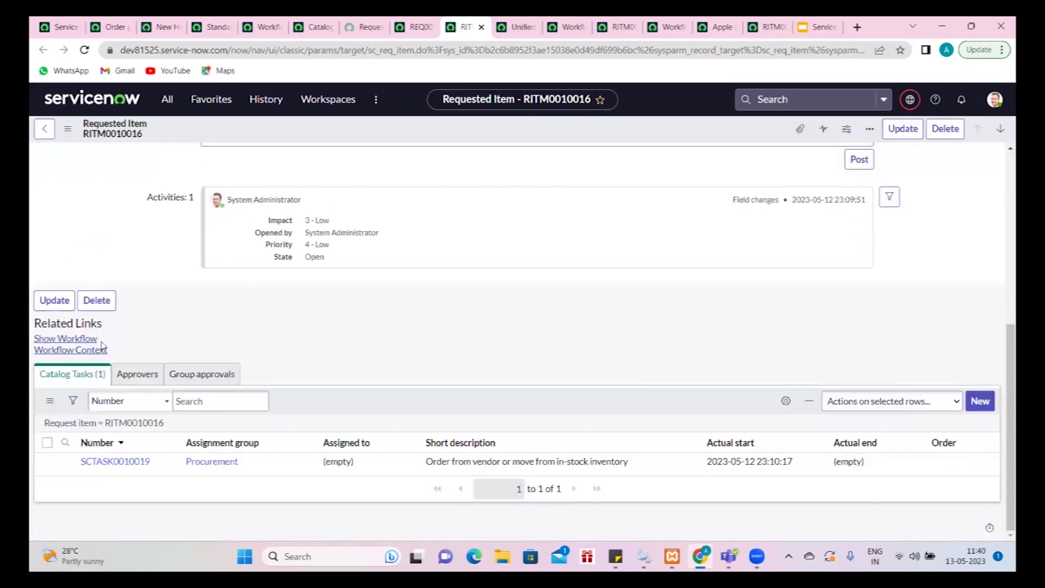
click(69, 348)
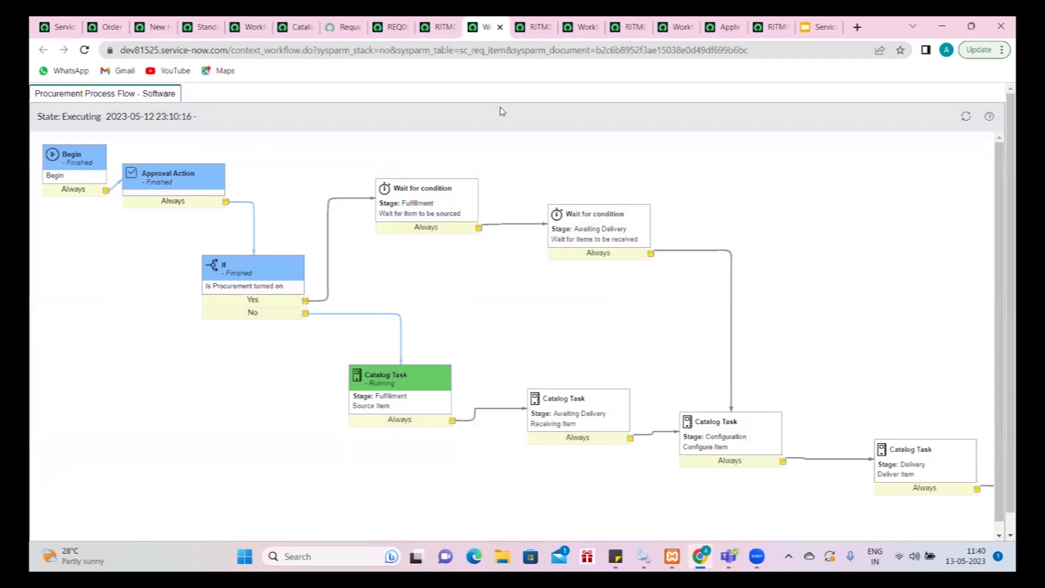
Show RITM0010015's Standard Laptop workflow awaiting Dept. Head approval, then return to Order guides.
click(536, 29)
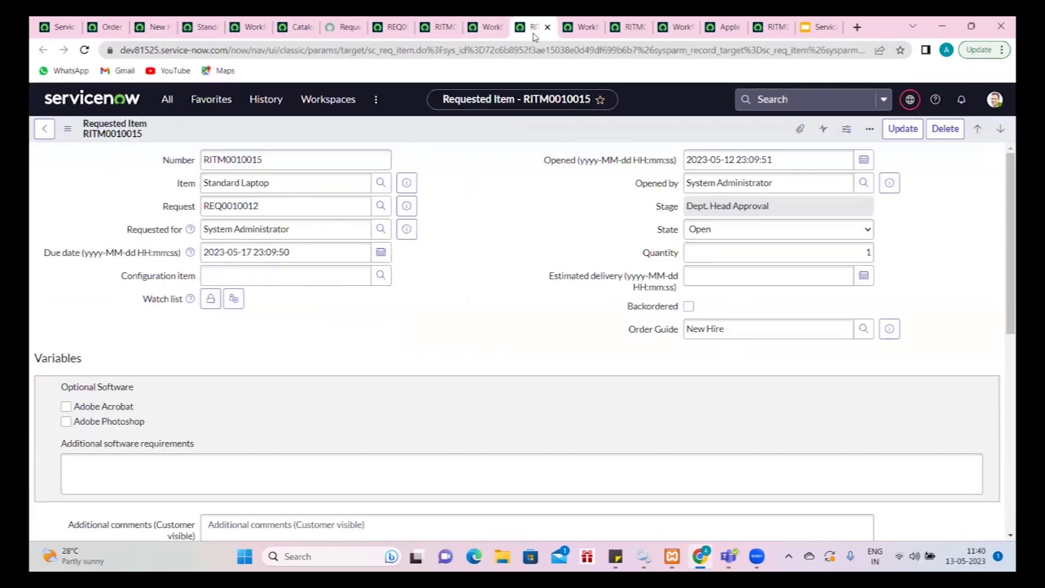
scroll(370, 338, down, 7)
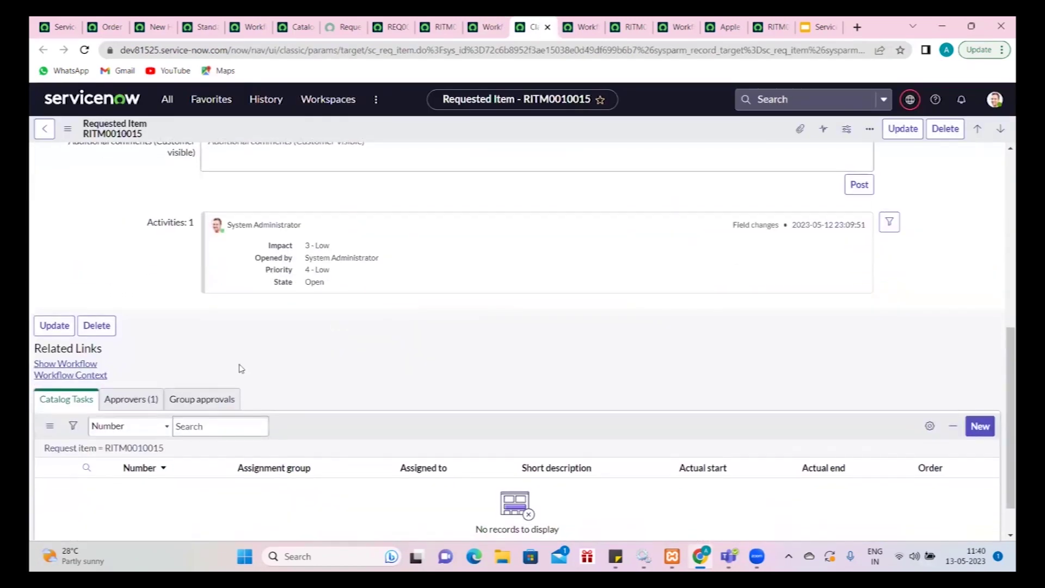
click(65, 364)
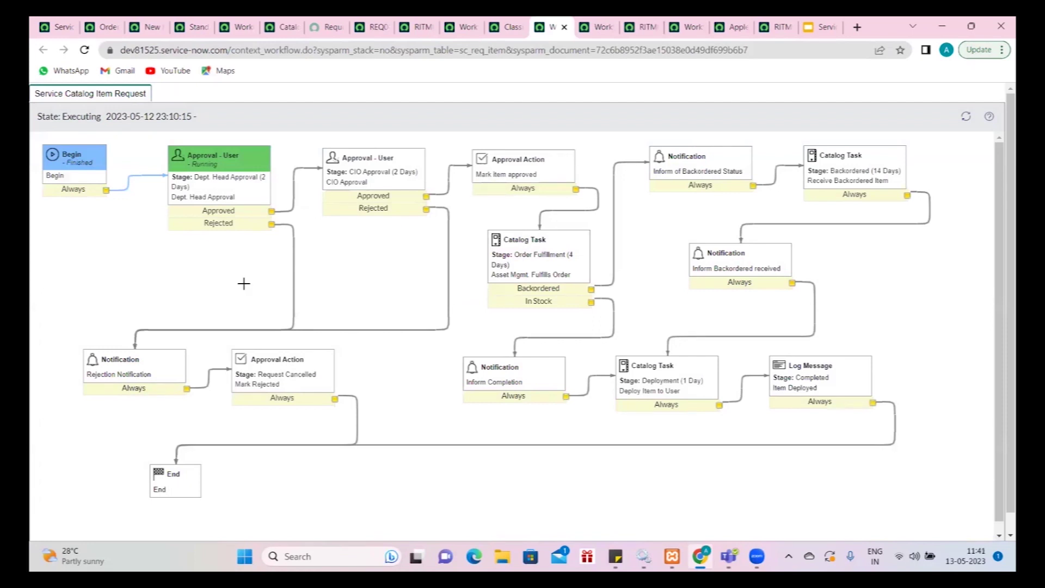
mouse_move(398, 199)
click(109, 27)
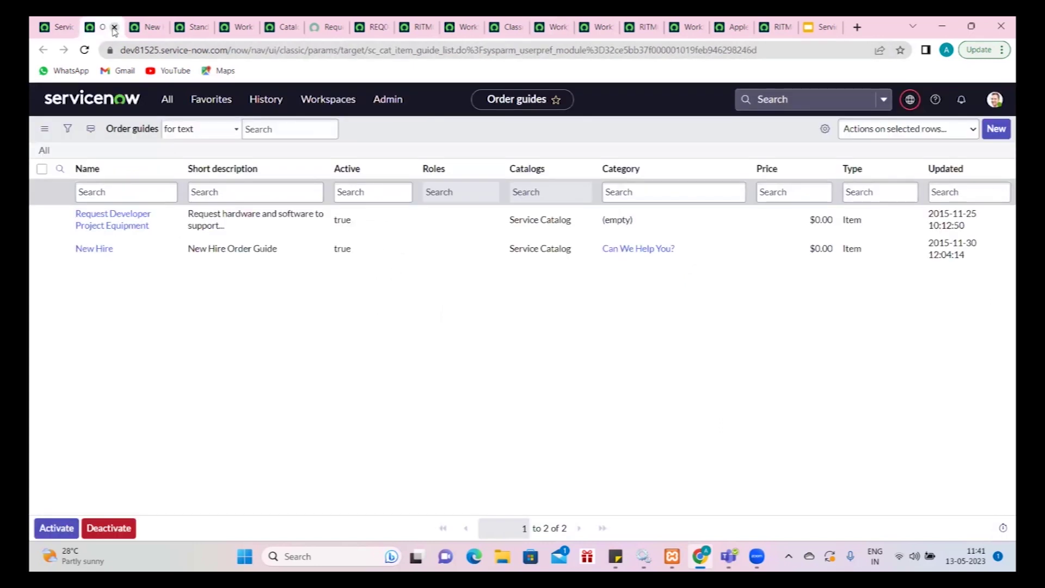
Close twelve unneeded browser tabs, including the Request Summary and request record tabs.
click(114, 27)
click(115, 27)
click(114, 27)
click(114, 27)
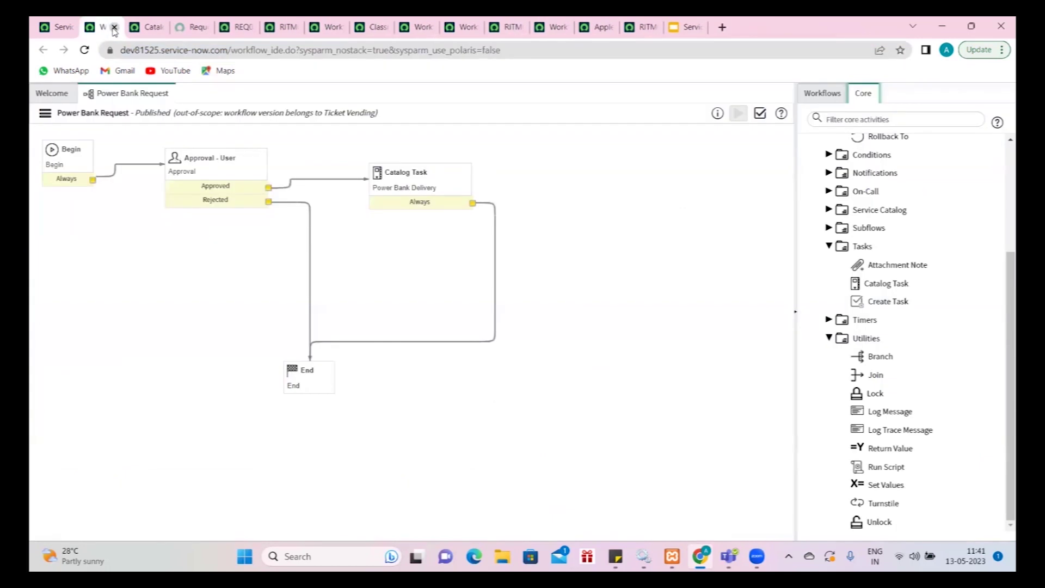
click(114, 27)
click(114, 27)
click(115, 27)
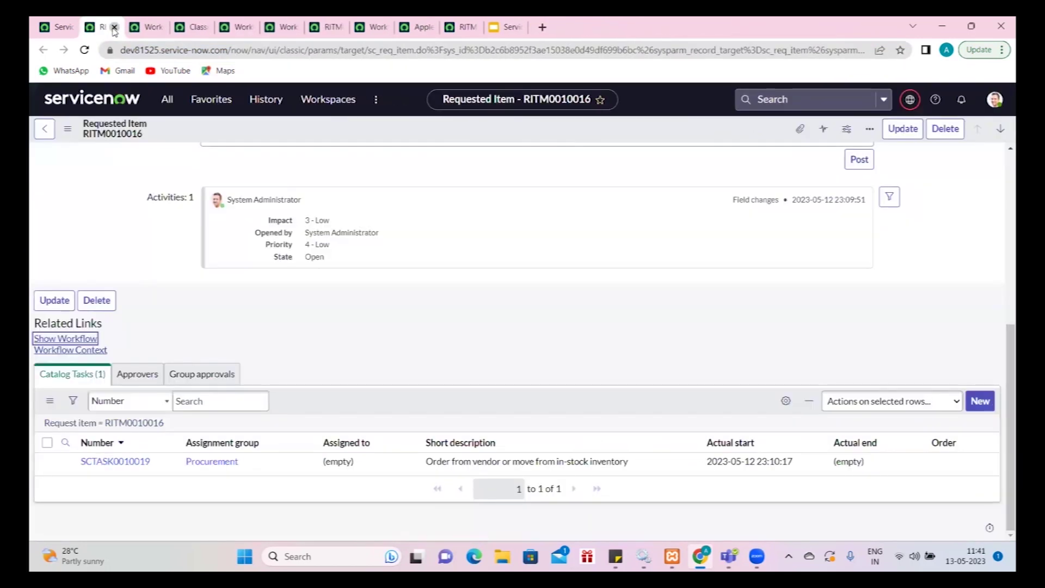
click(114, 27)
click(114, 27)
click(114, 27)
click(115, 27)
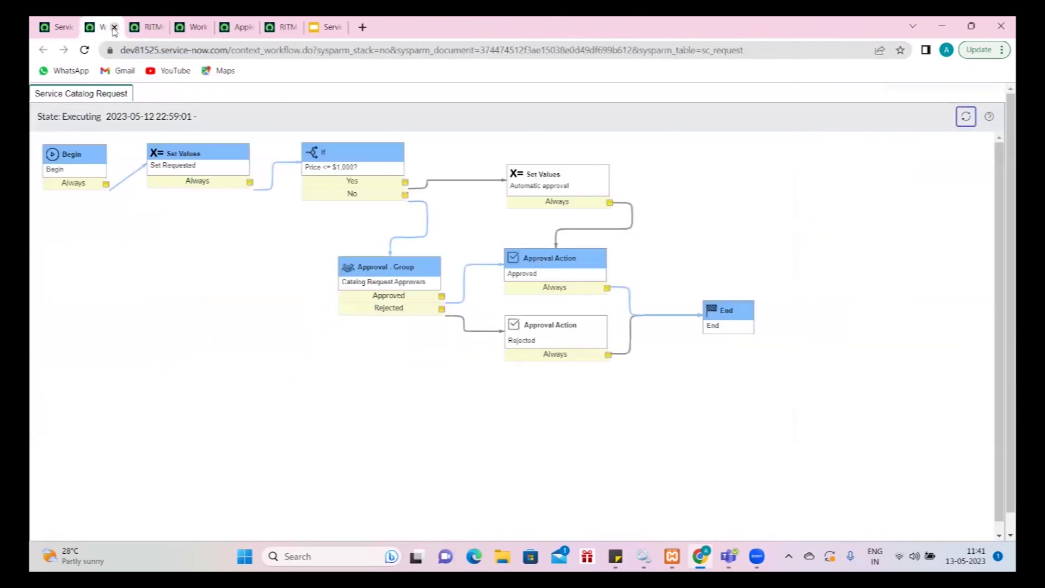
click(114, 27)
click(114, 27)
click(114, 28)
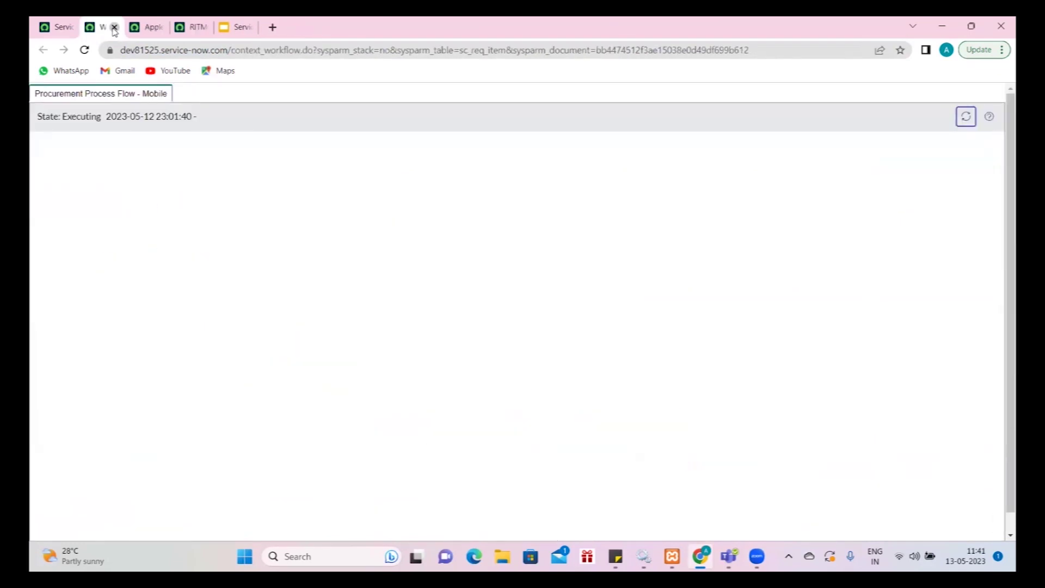
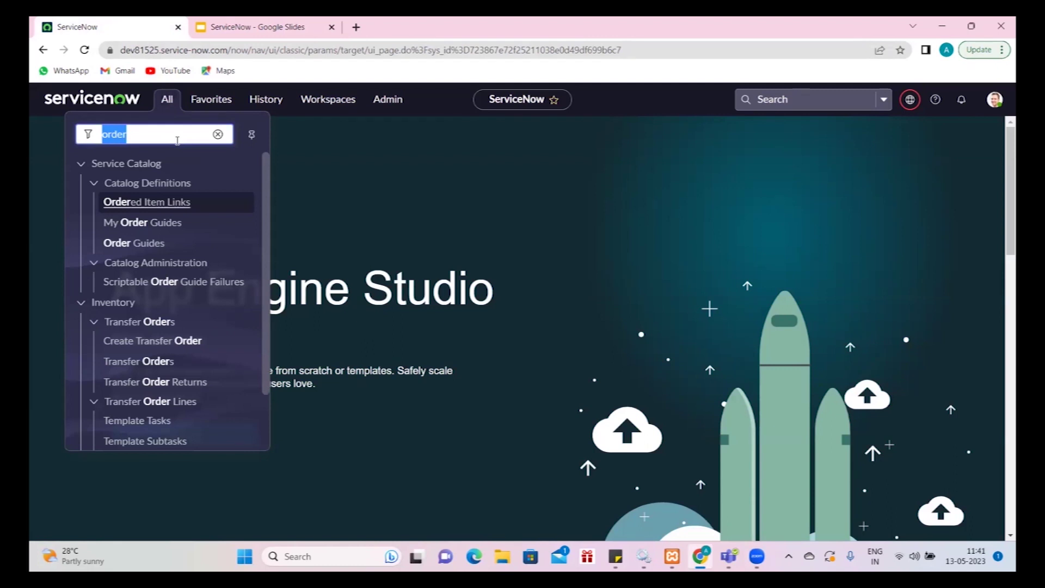
Open the Record Producers list in a new tab and start a new record producer.
text(ord)
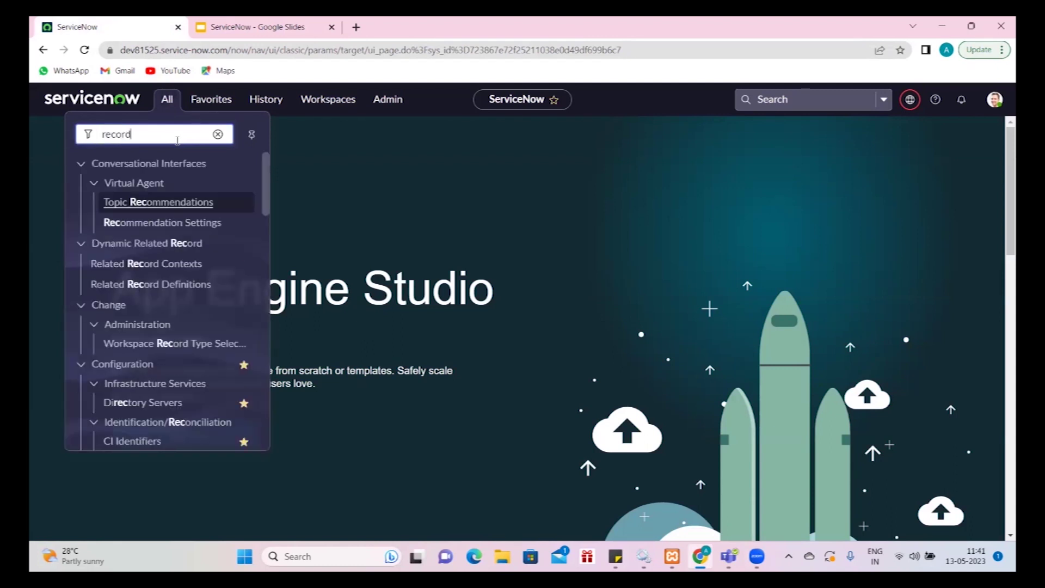
text( p)
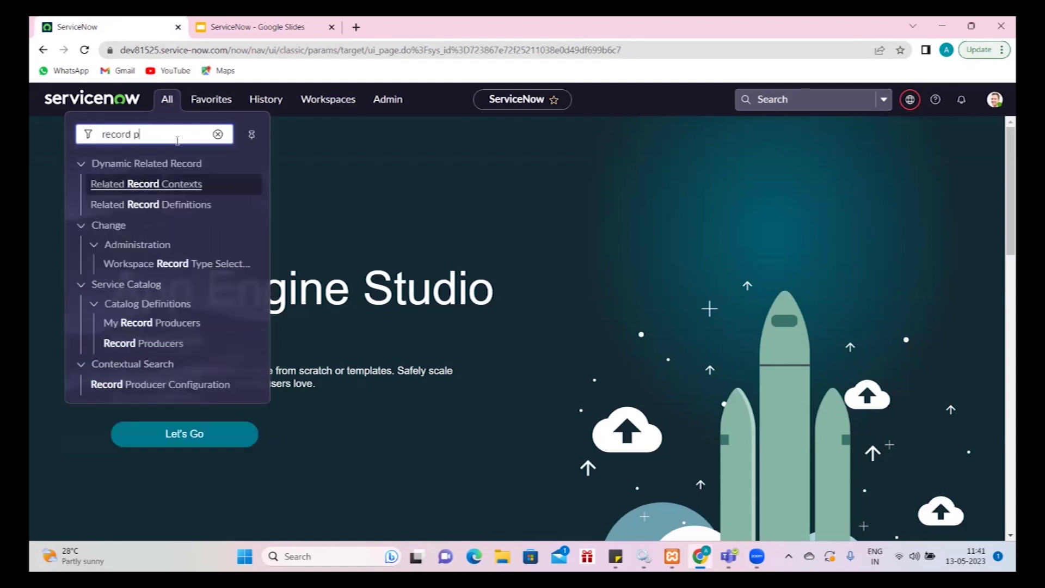
text(r)
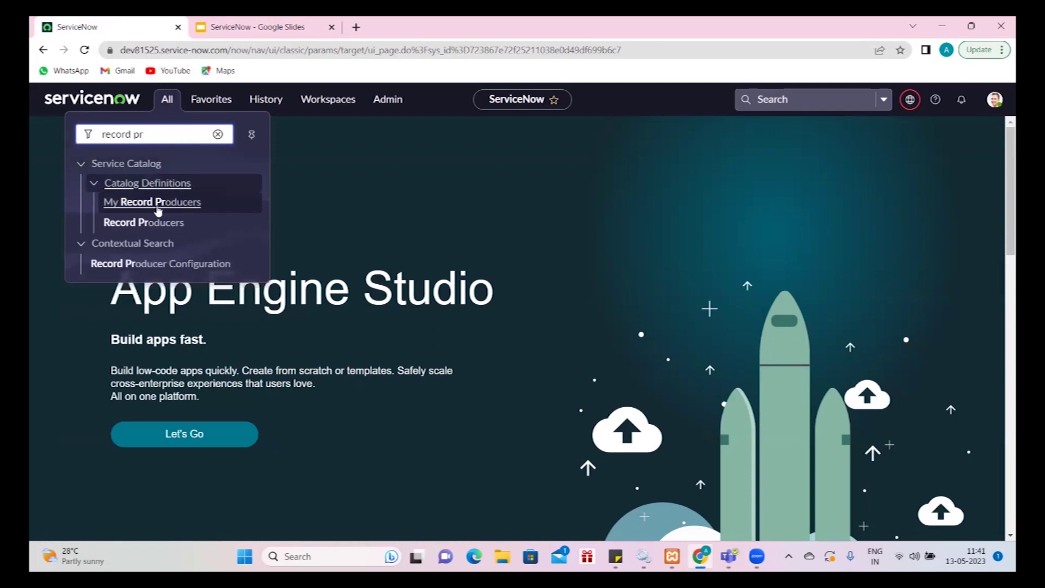
middle_click(158, 221)
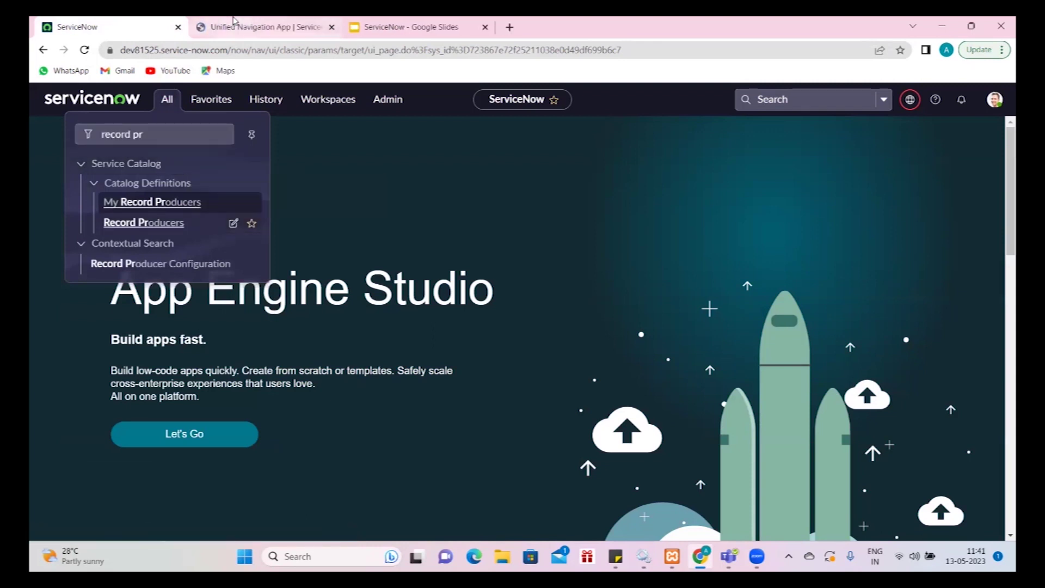
click(234, 22)
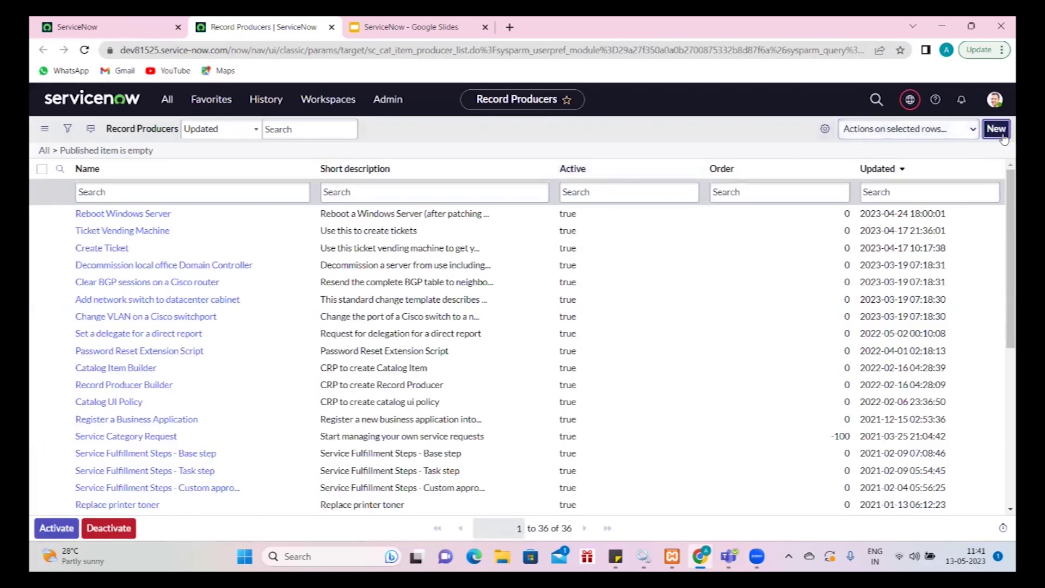
click(1003, 136)
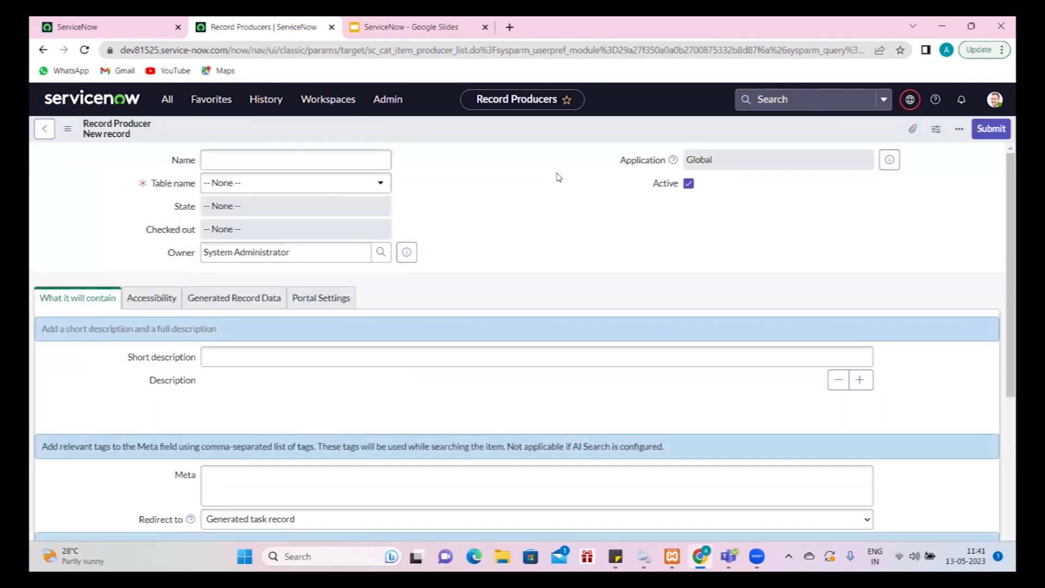
Name the producer 'Create Provision Request' and target the Service Provisioninig Request table.
click(360, 159)
text(Create Prov)
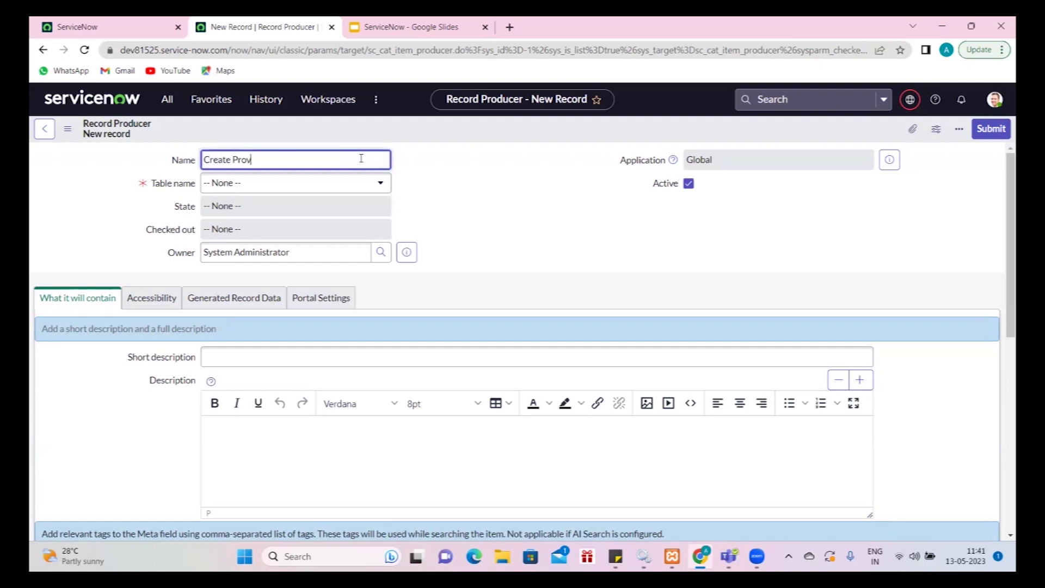
text(ision Request)
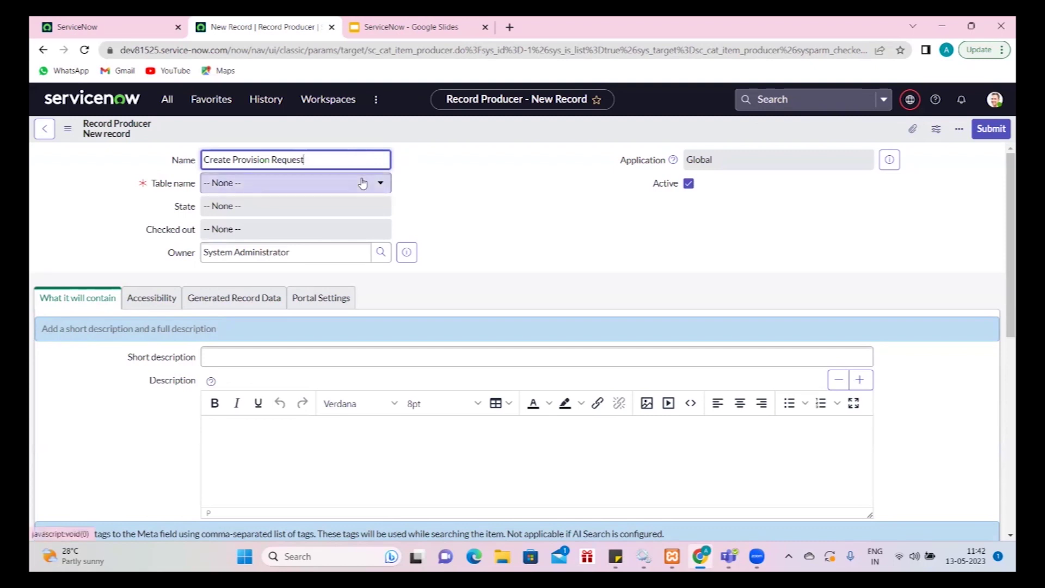
click(363, 184)
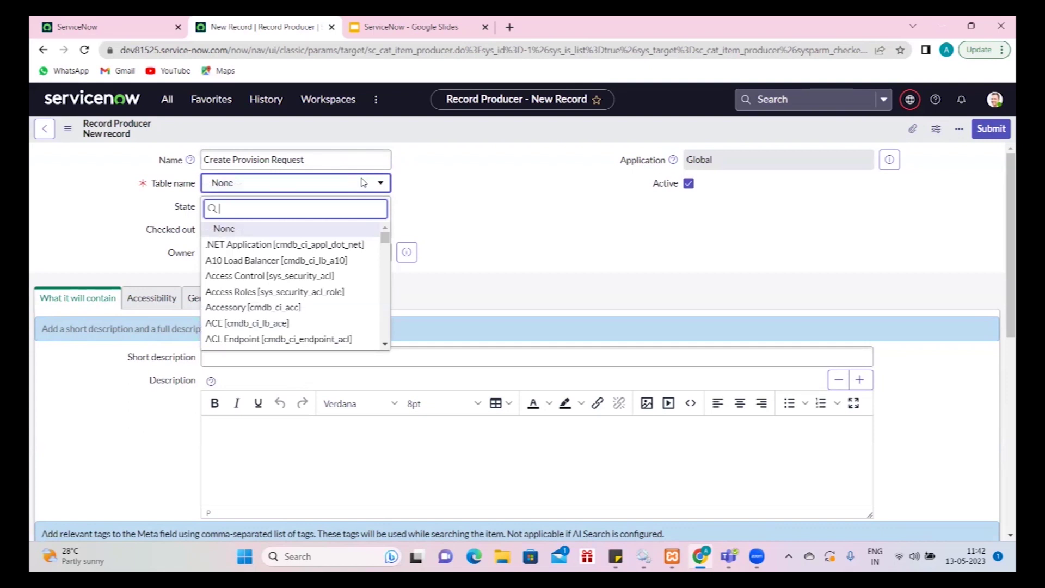
text(u_ser)
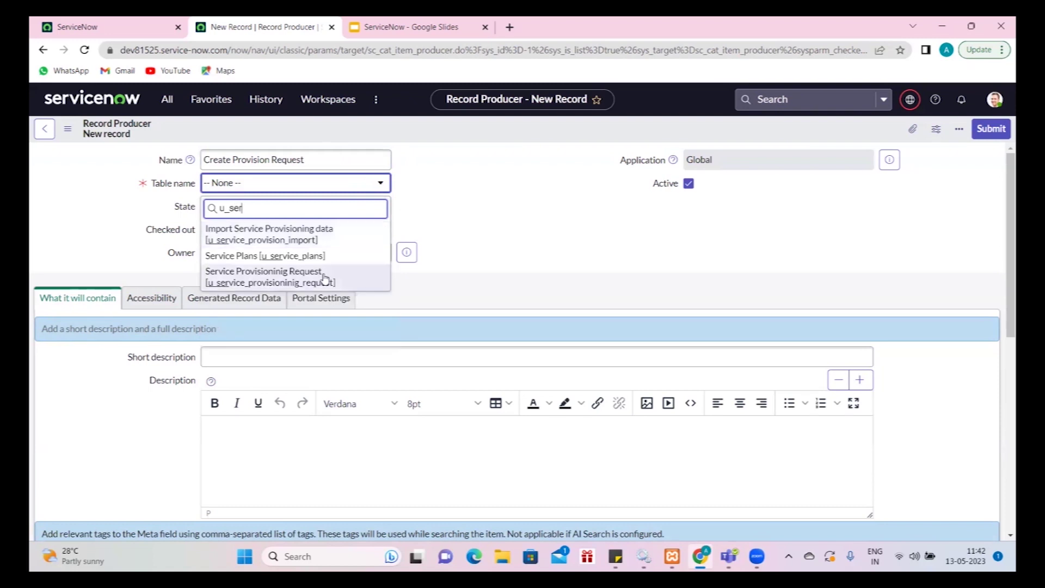
click(325, 277)
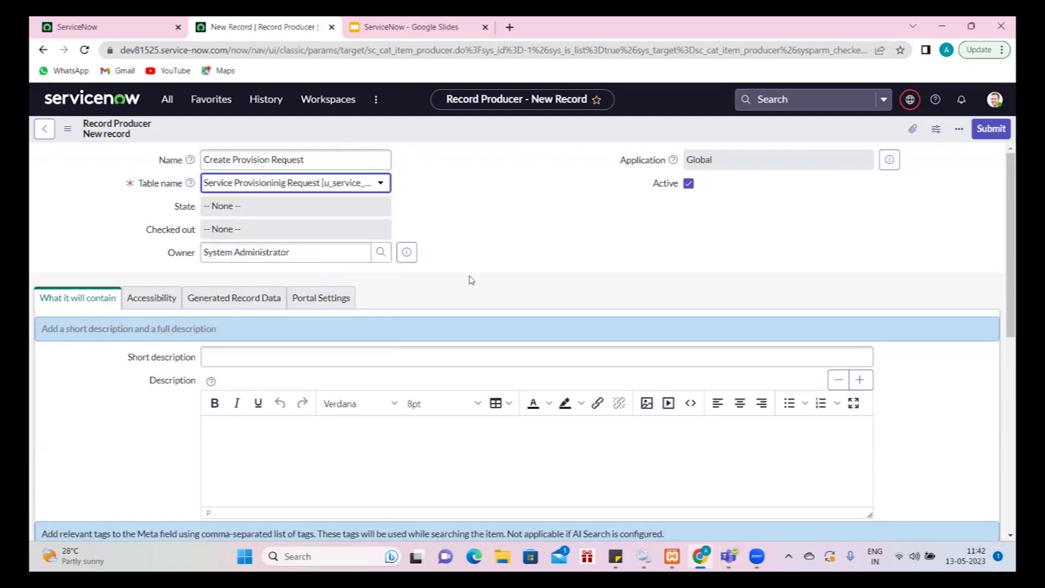
scroll(471, 279, down, 7)
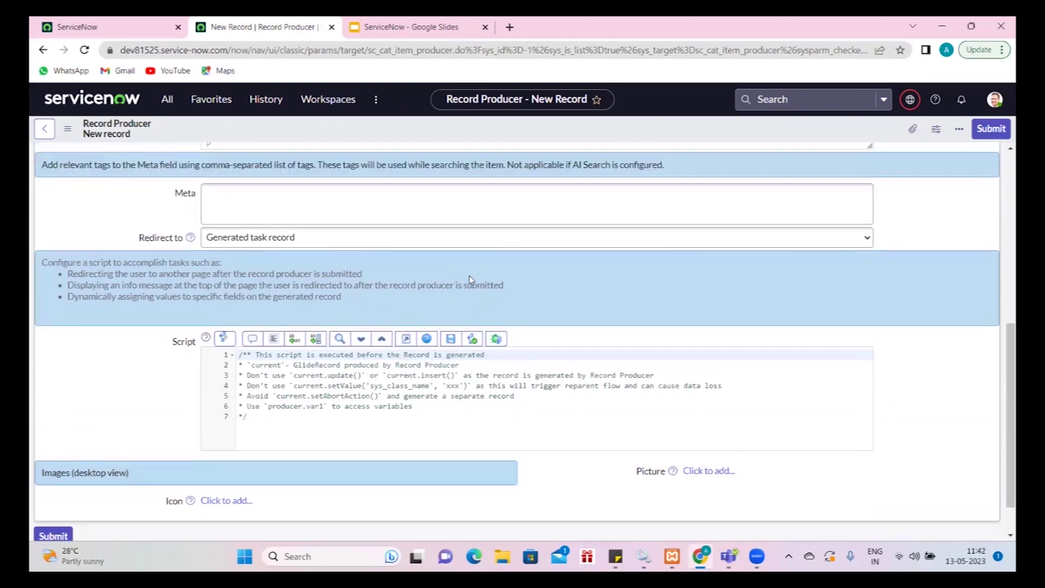
scroll(469, 275, up, 5)
Enter short description 'Use this to create Service Request' and a full description about assigning engineers.
click(458, 261)
text(Use this to create Service REQuest)
key(BackSpace)
key(BackSpace)
key(BackSpace)
key(BackSpace)
key(BackSpace)
text(ques)
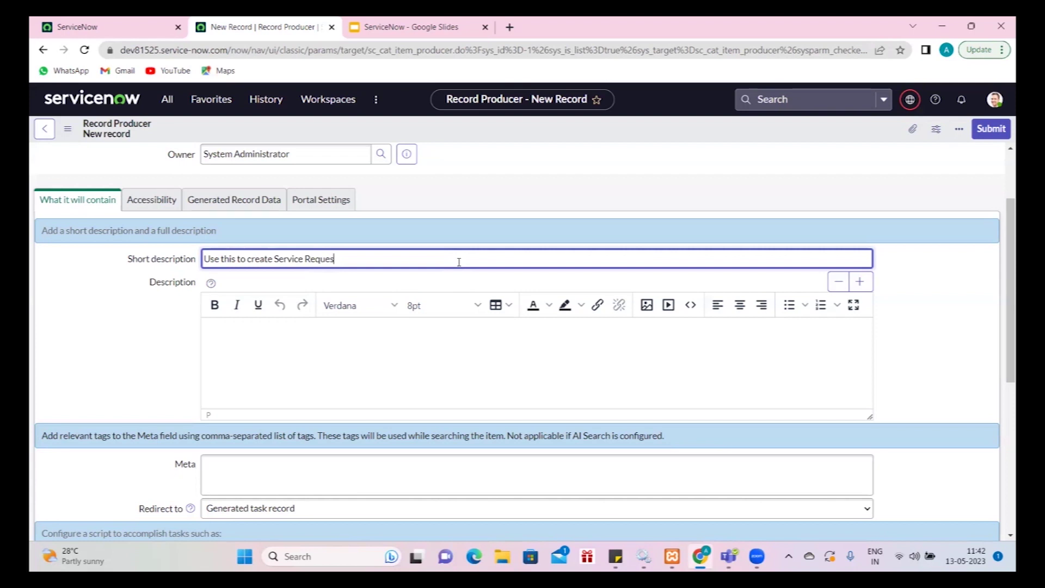
click(427, 330)
text(This allows to create a internet servic)
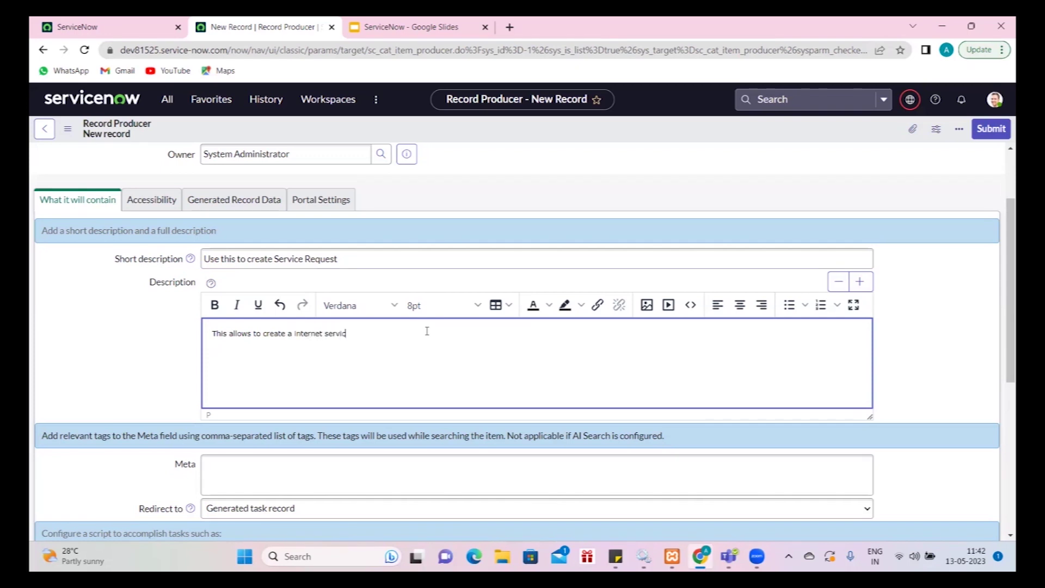
text(e request and assing)
text(neers to work on it)
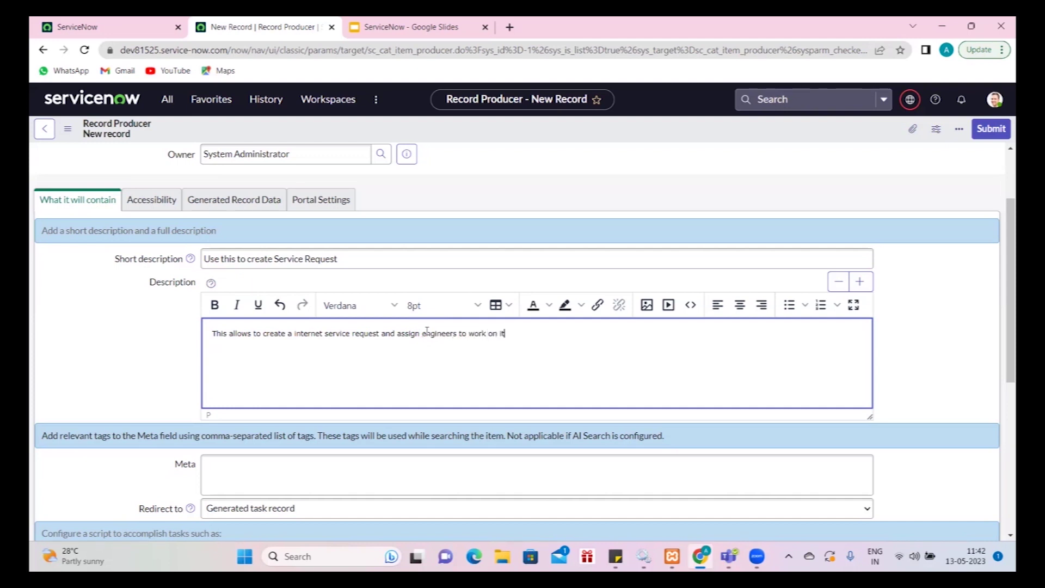
scroll(136, 378, down, 3)
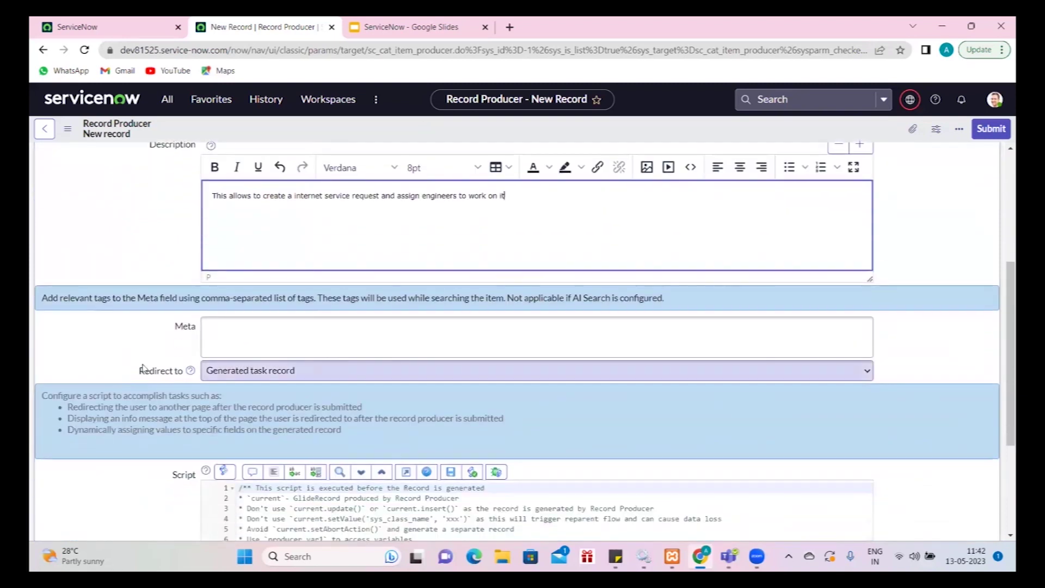
scroll(169, 376, down, 3)
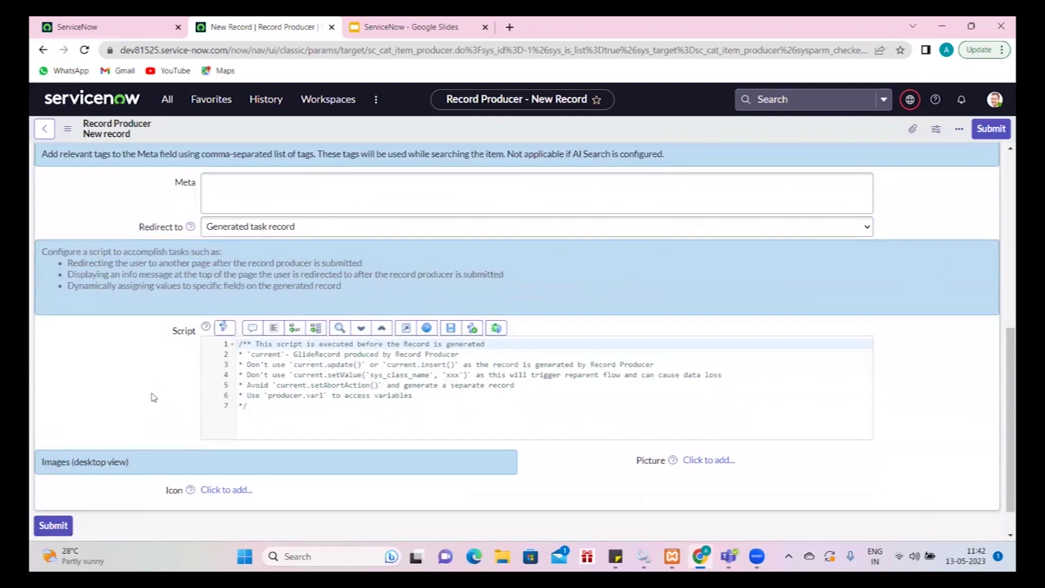
scroll(154, 397, down, 1)
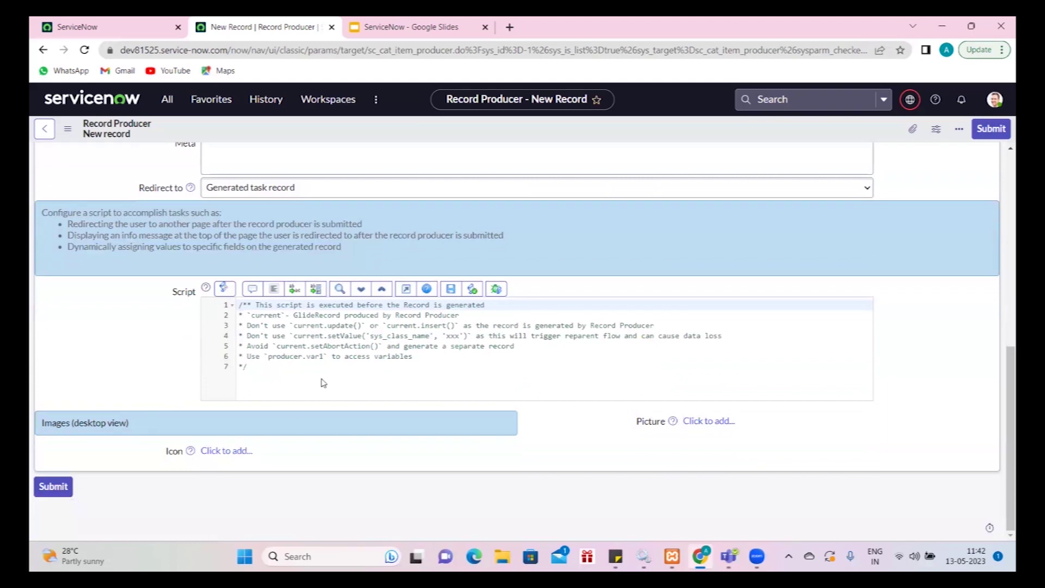
Save the Create Provision Request producer and open the Service Portal's Request Something catalog.
right_click(367, 135)
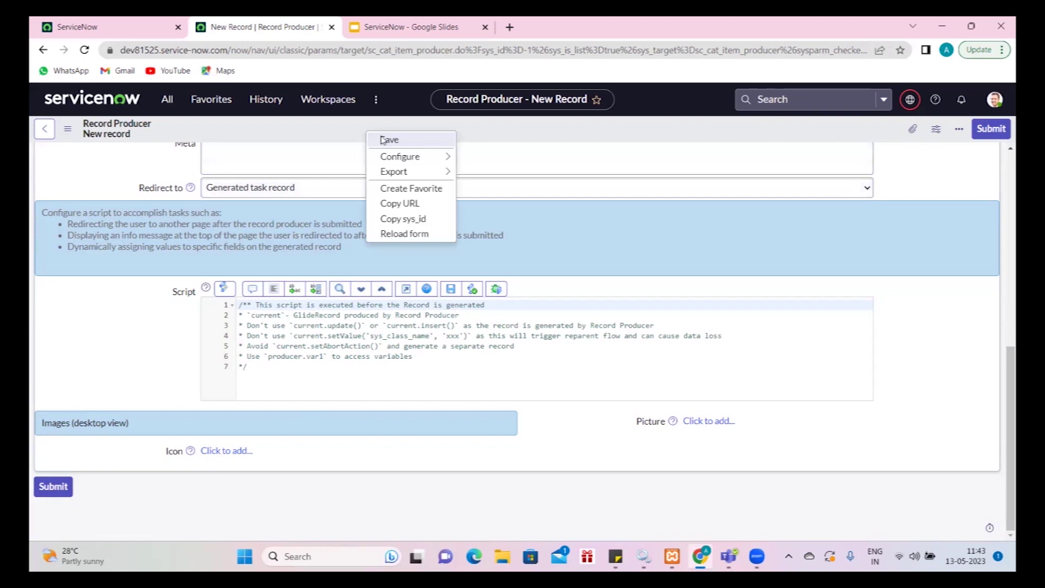
click(388, 140)
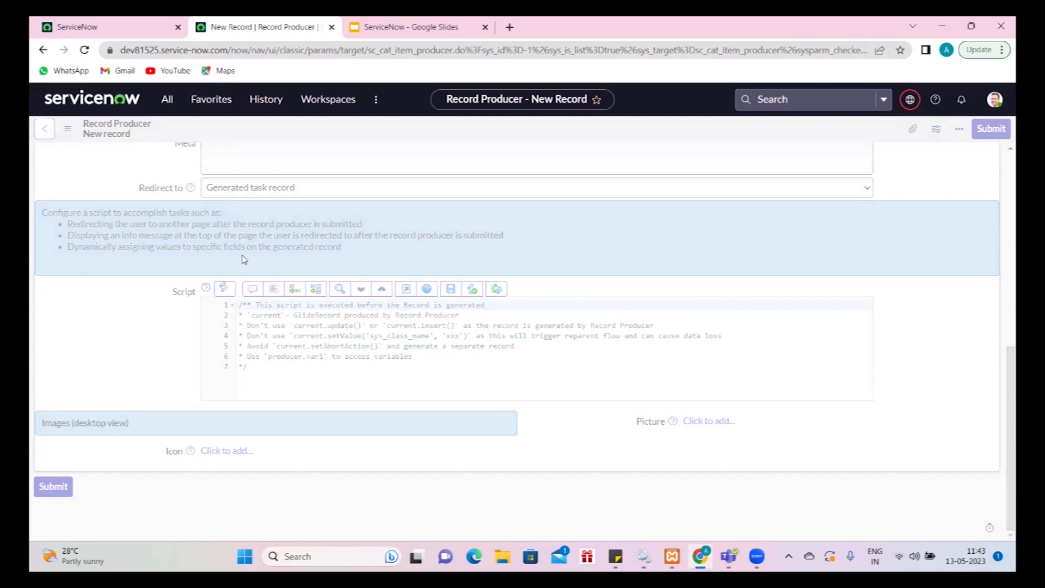
click(131, 29)
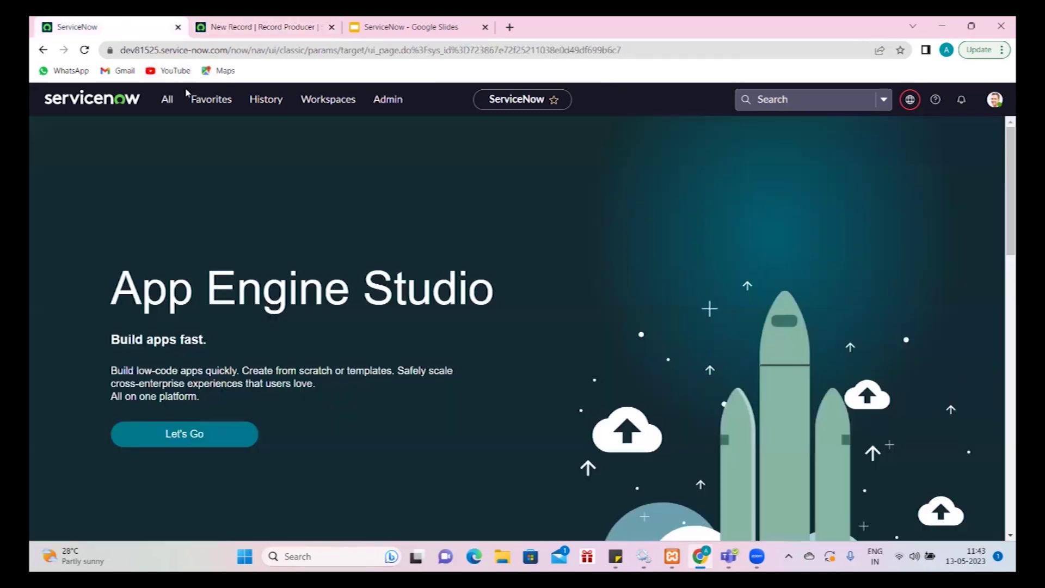
click(168, 107)
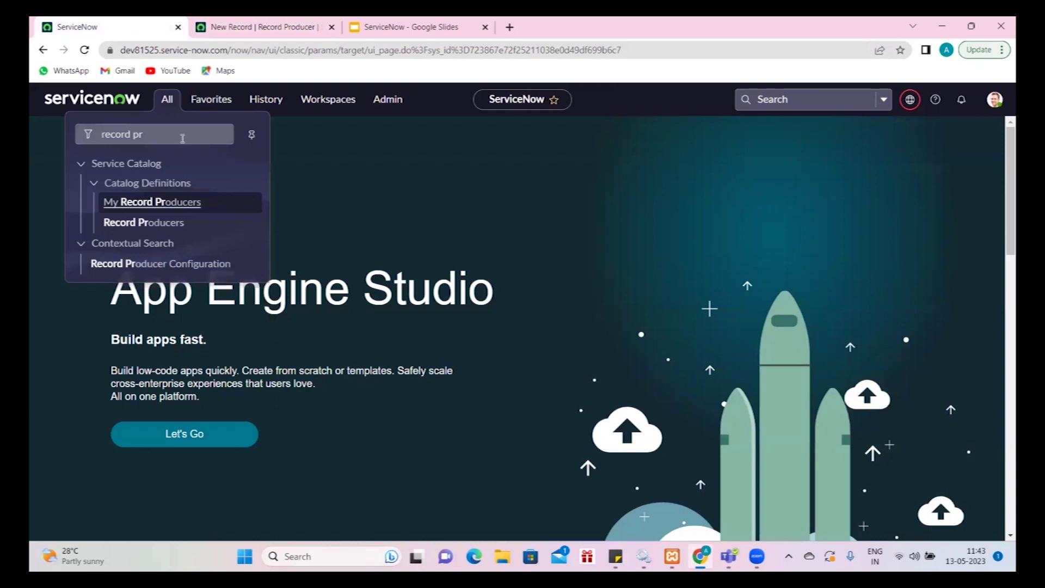
text(portal)
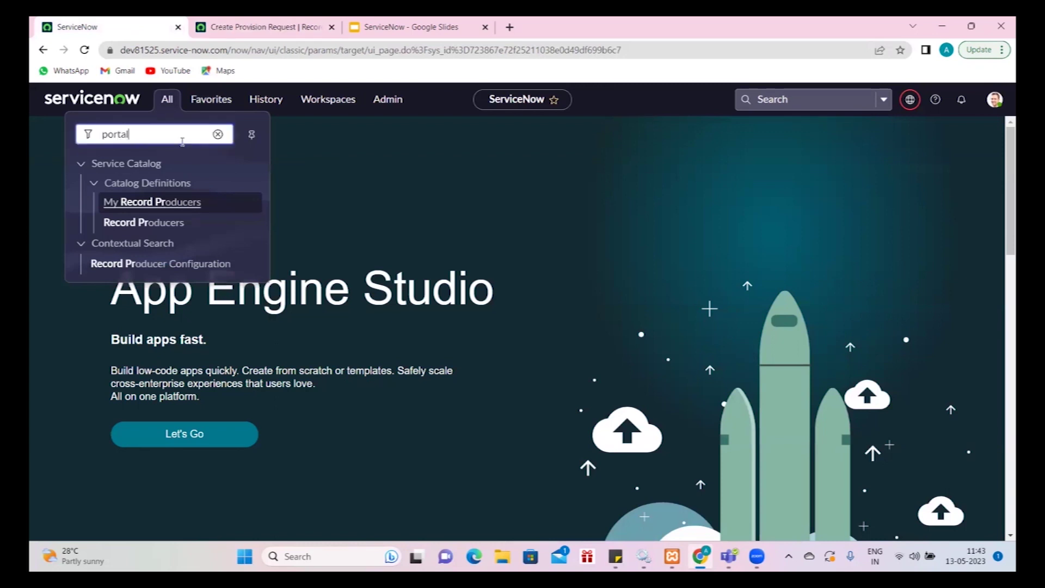
click(161, 244)
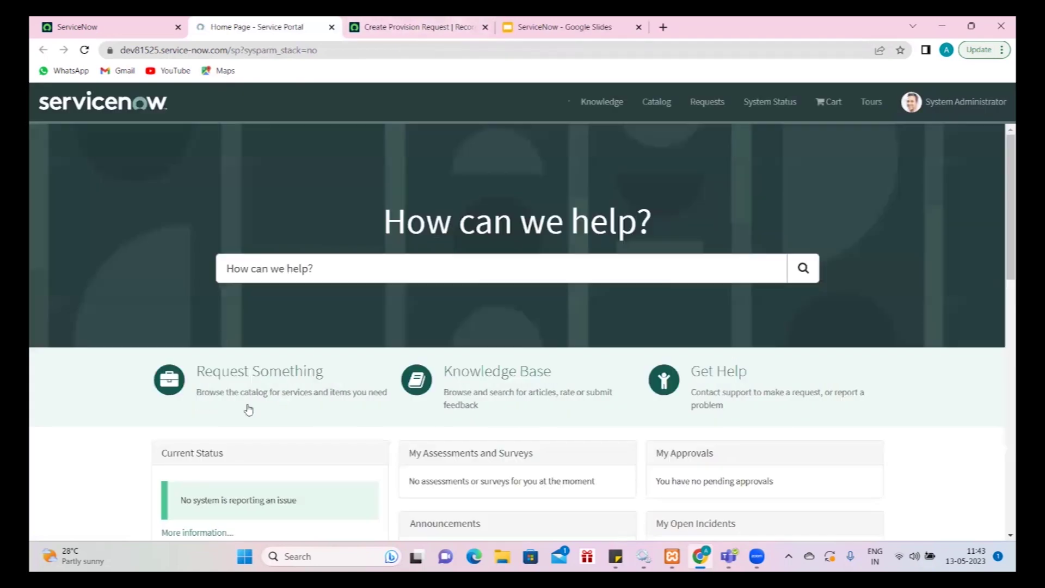
click(254, 383)
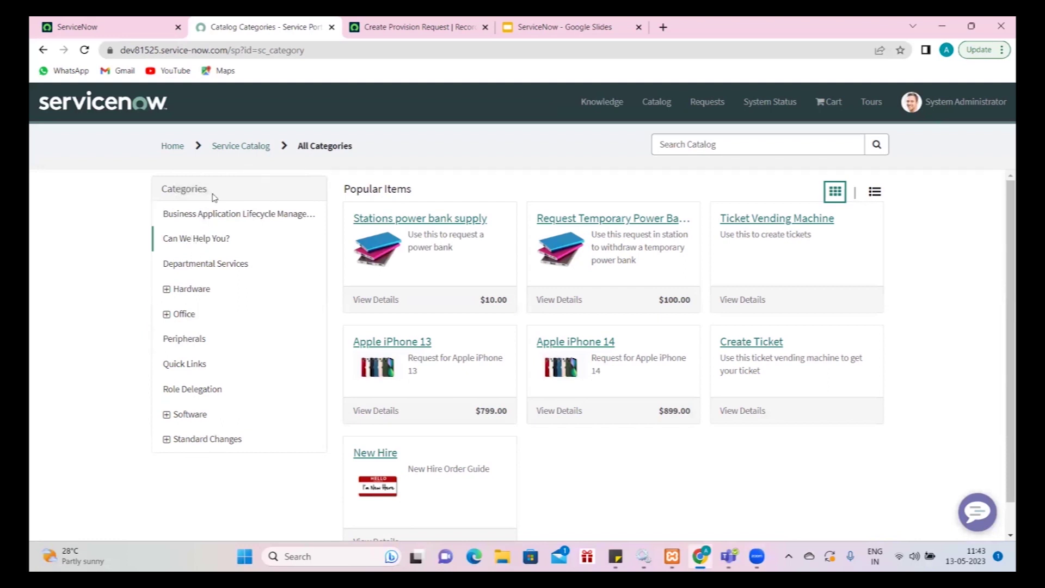
key(ctrl+Tab)
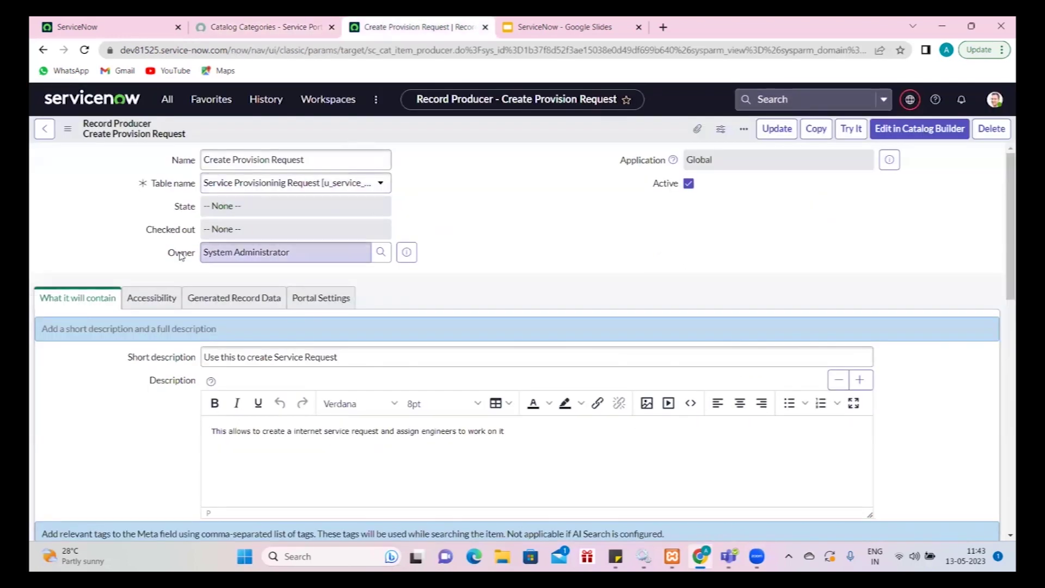
Add Service Catalog to the producer's Catalogs and set its category to Can We Help You?
click(163, 302)
scroll(163, 299, down, 1)
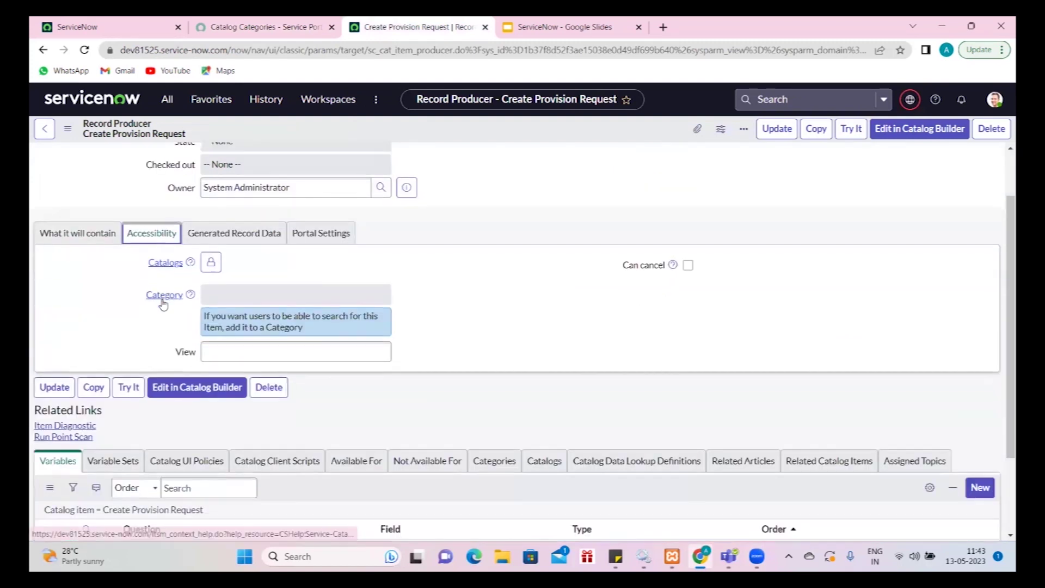
click(211, 264)
click(266, 378)
text(s)
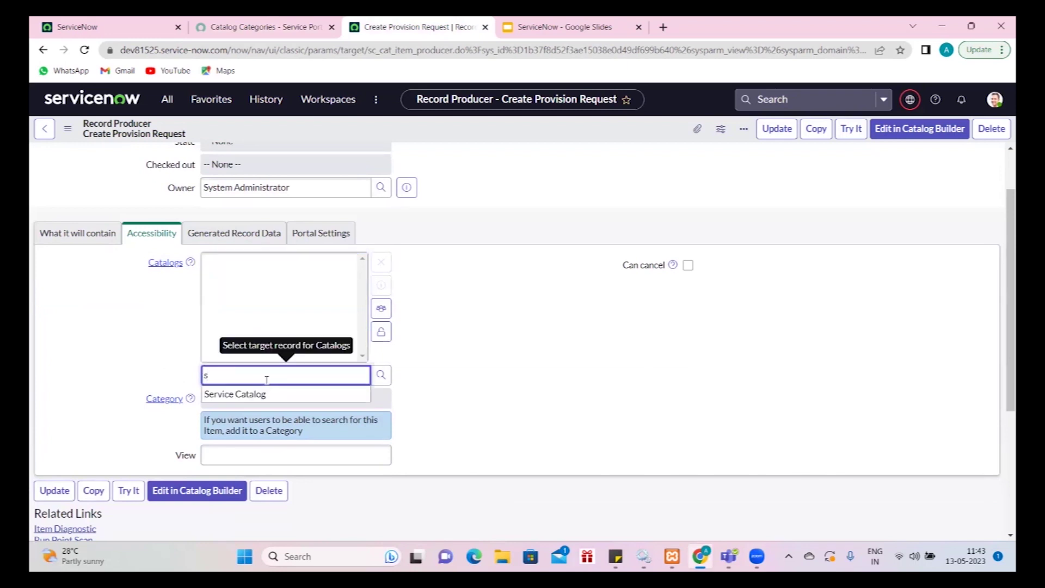
click(263, 396)
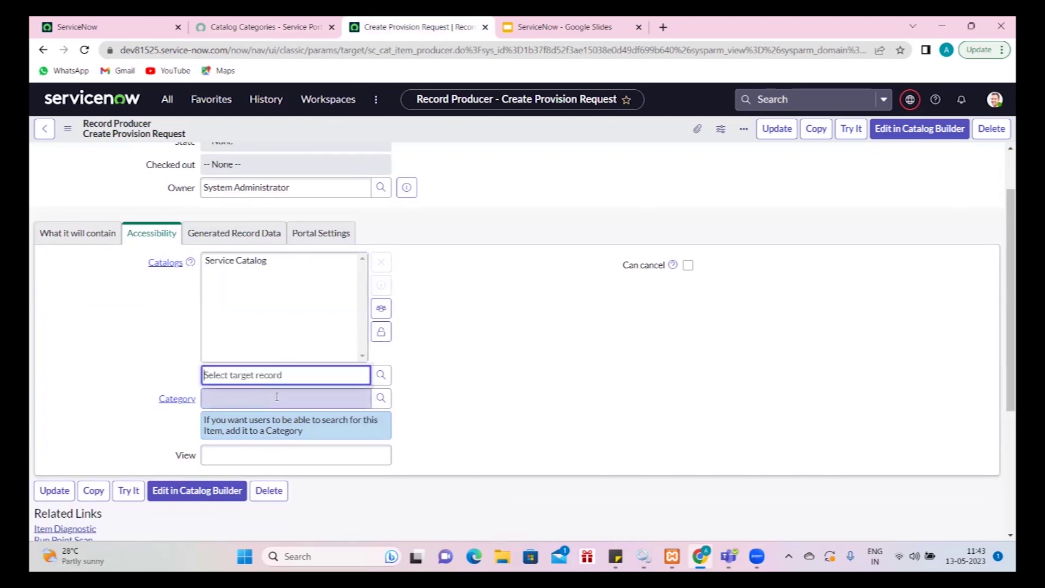
click(276, 398)
text(can)
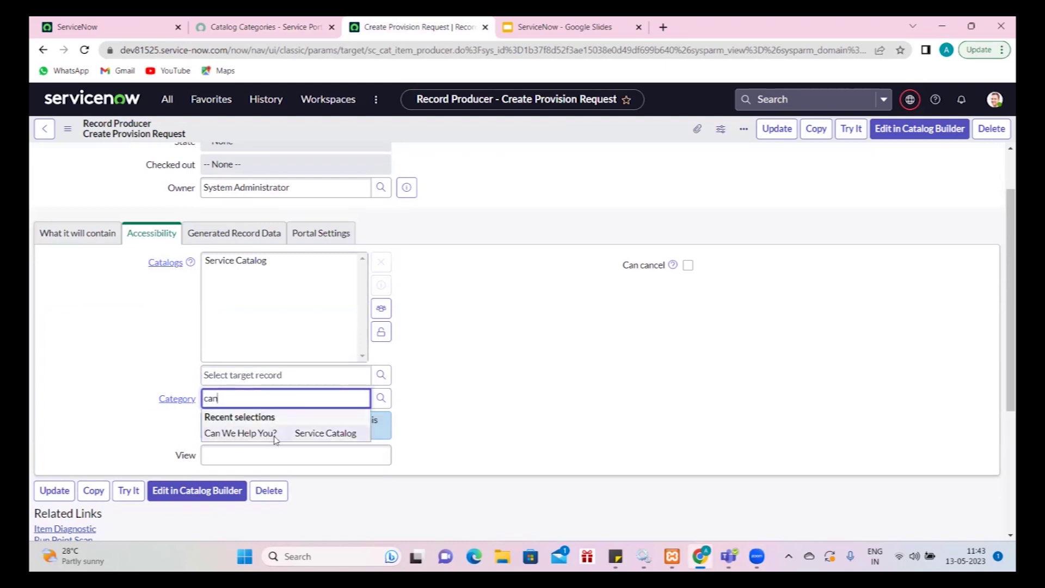
click(274, 435)
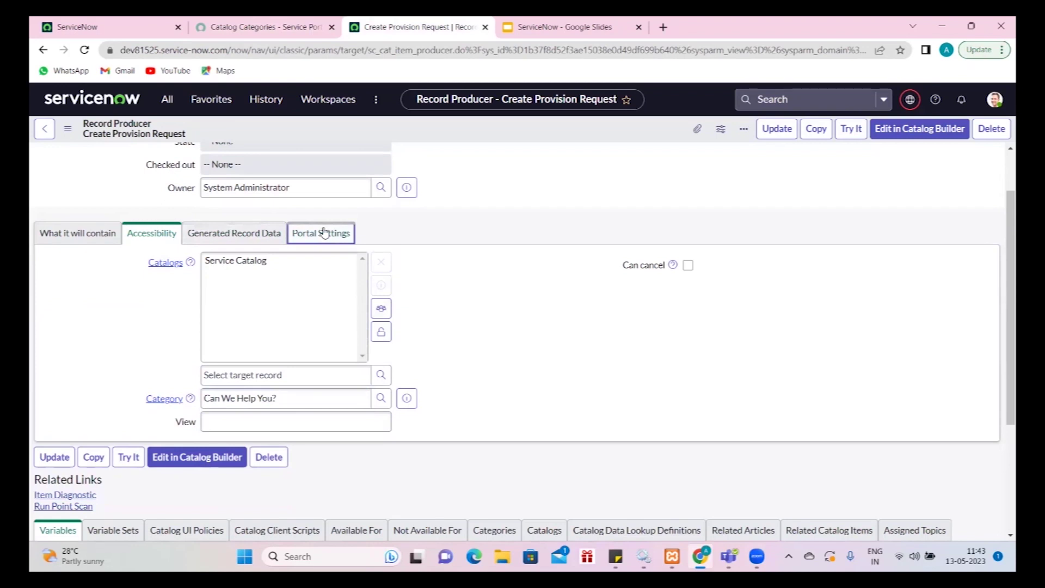
Check Hide Attachment in Portal Settings and save the record producer.
click(324, 233)
click(207, 263)
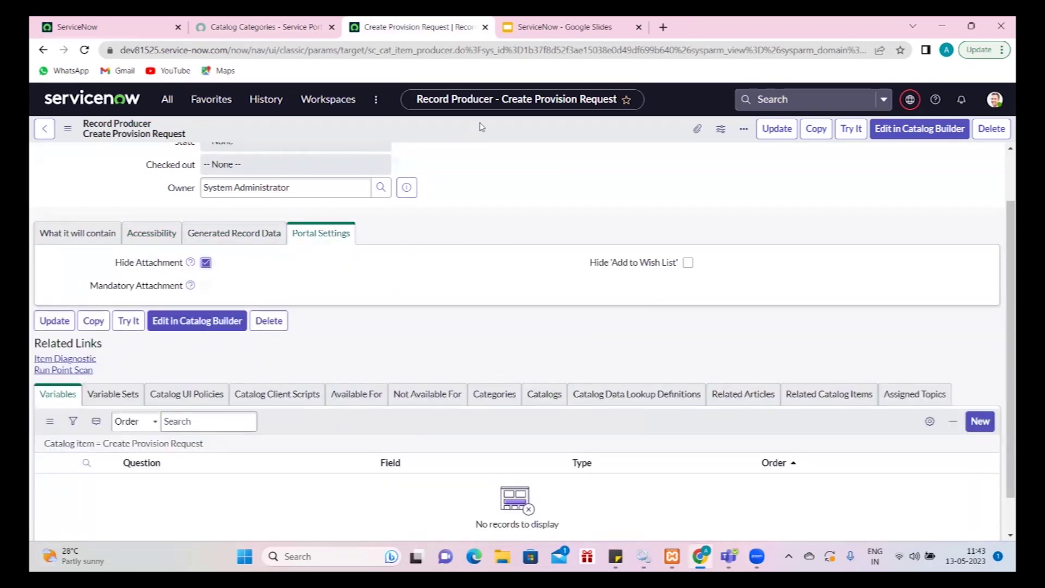
right_click(473, 142)
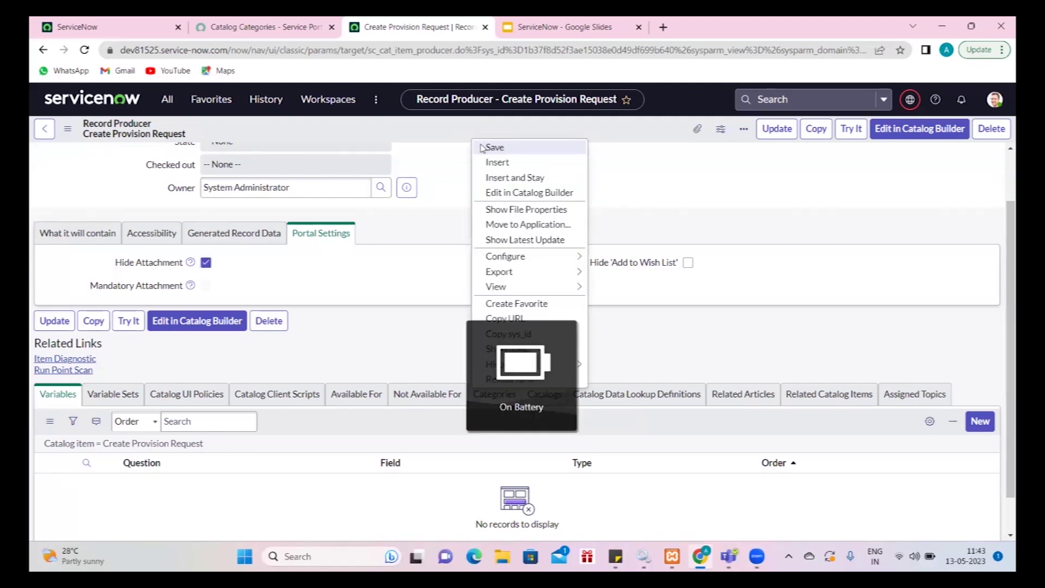
click(482, 147)
click(302, 23)
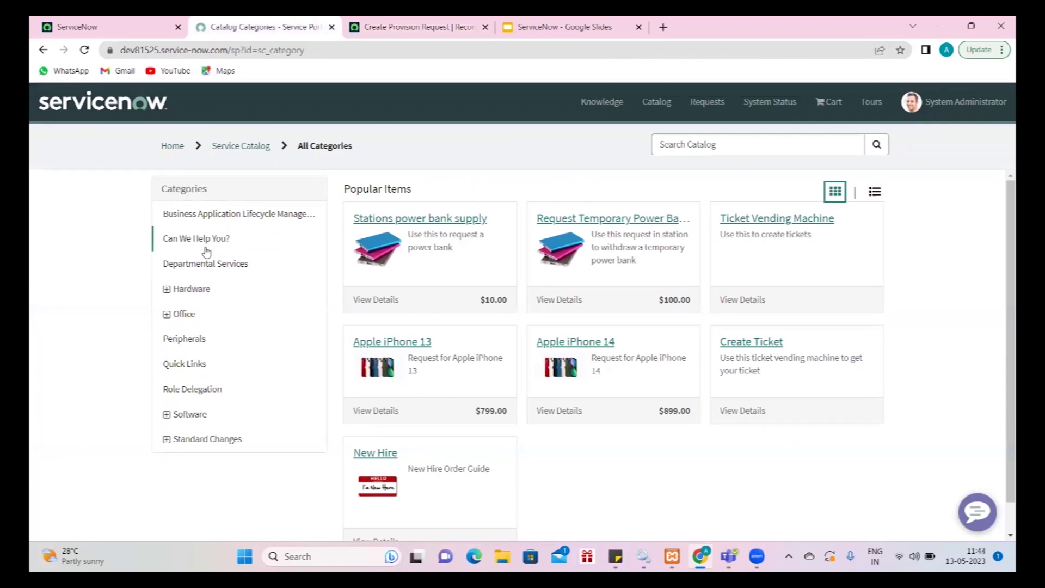
In the portal's Can We Help You? category, show more items and open the Create Provision Request card.
click(207, 239)
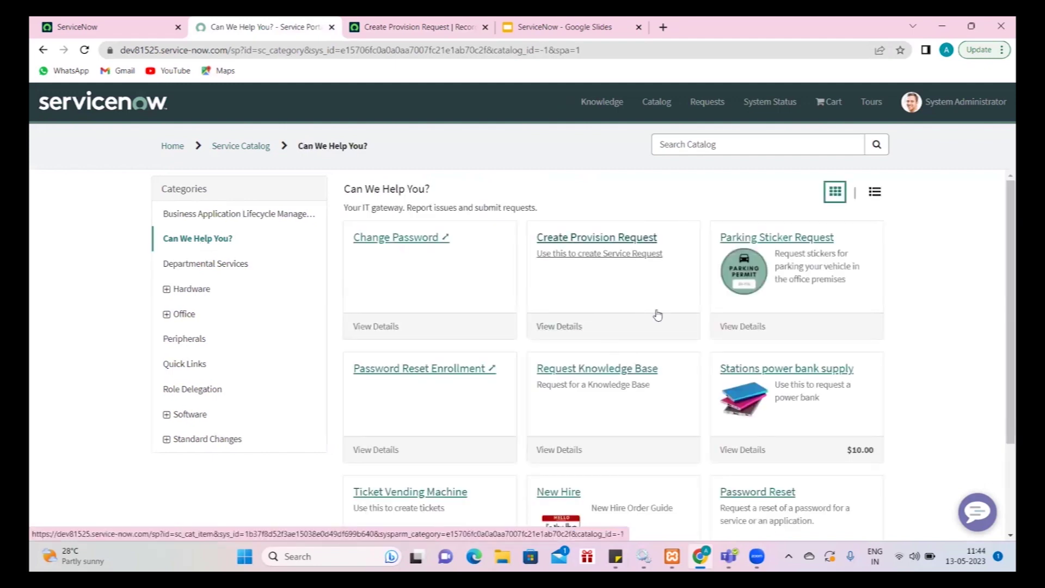
scroll(657, 315, down, 2)
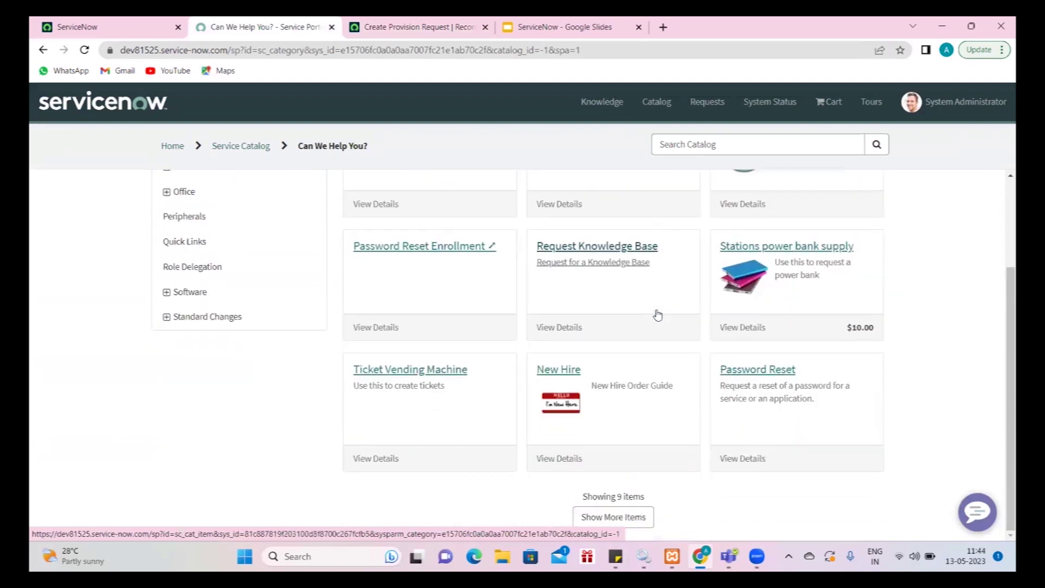
click(614, 517)
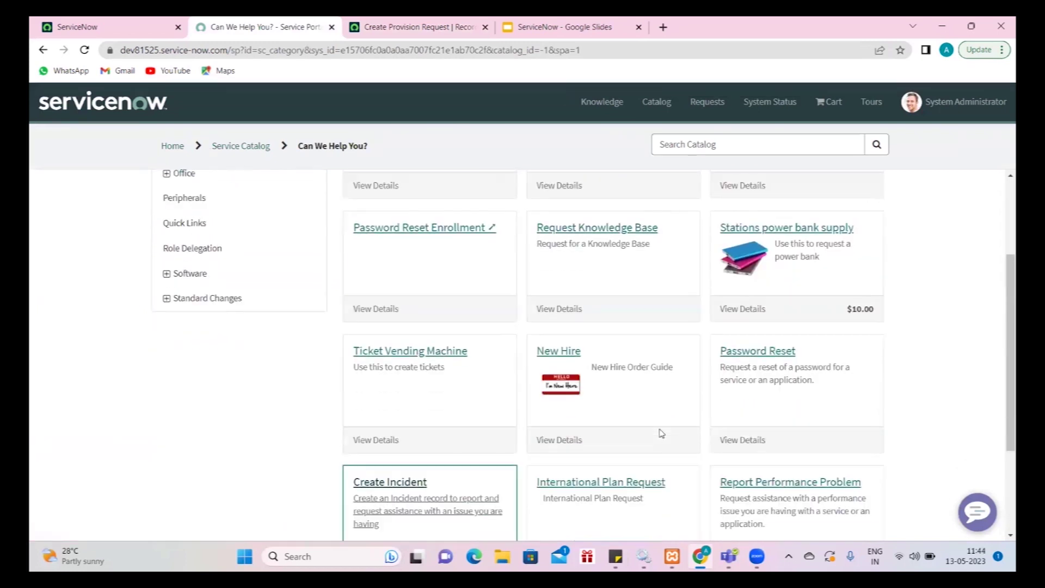
scroll(661, 433, down, 2)
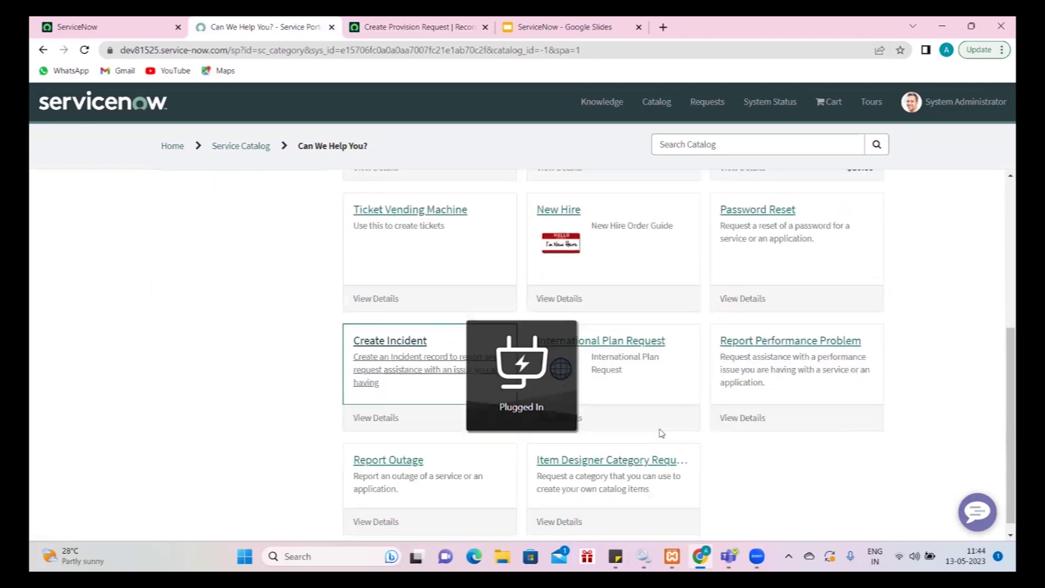
scroll(661, 434, down, 1)
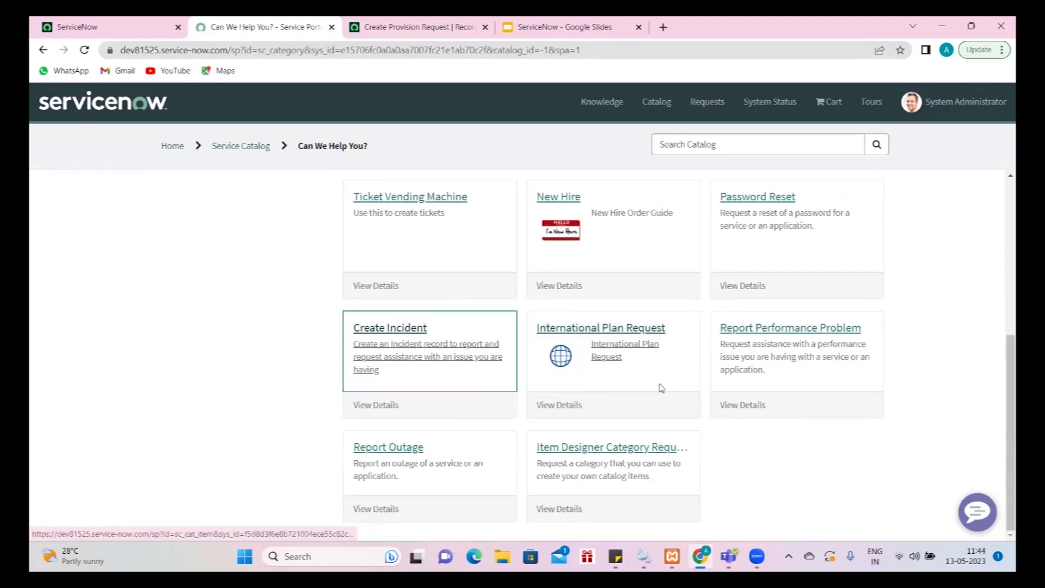
scroll(661, 388, up, 1)
scroll(661, 388, up, 2)
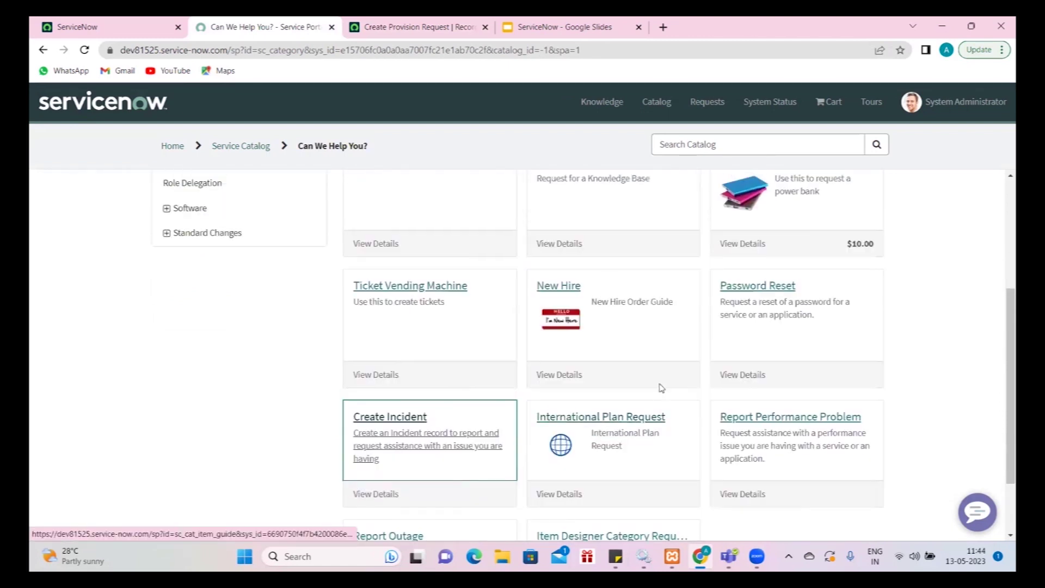
scroll(661, 387, up, 1)
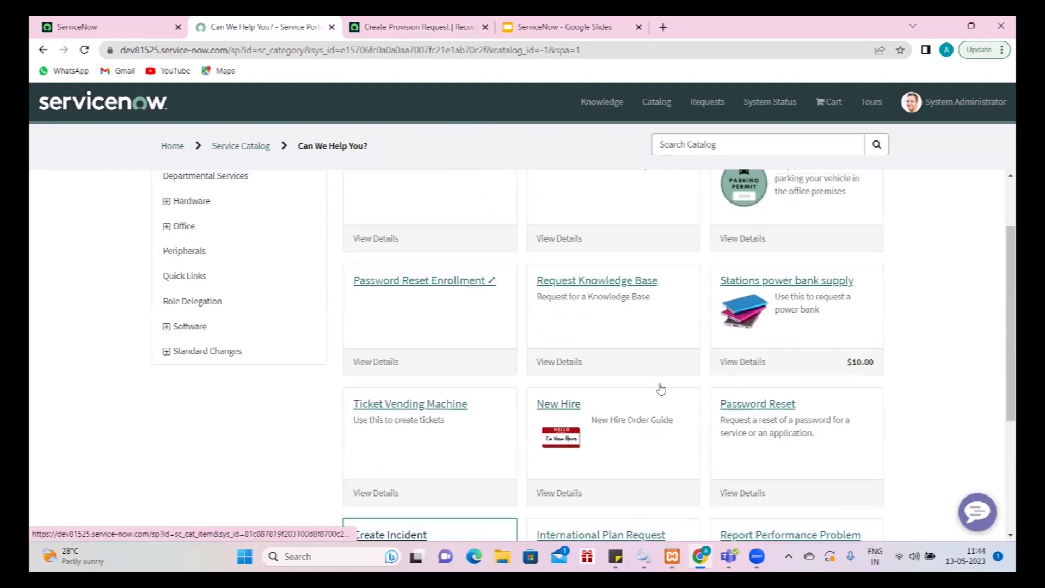
scroll(661, 388, up, 2)
scroll(661, 388, up, 1)
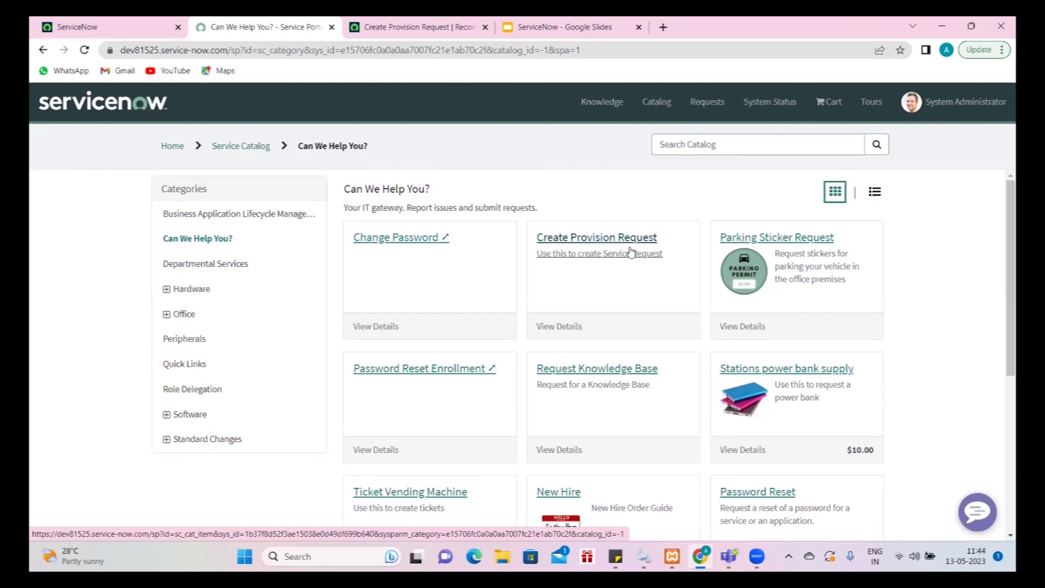
click(629, 252)
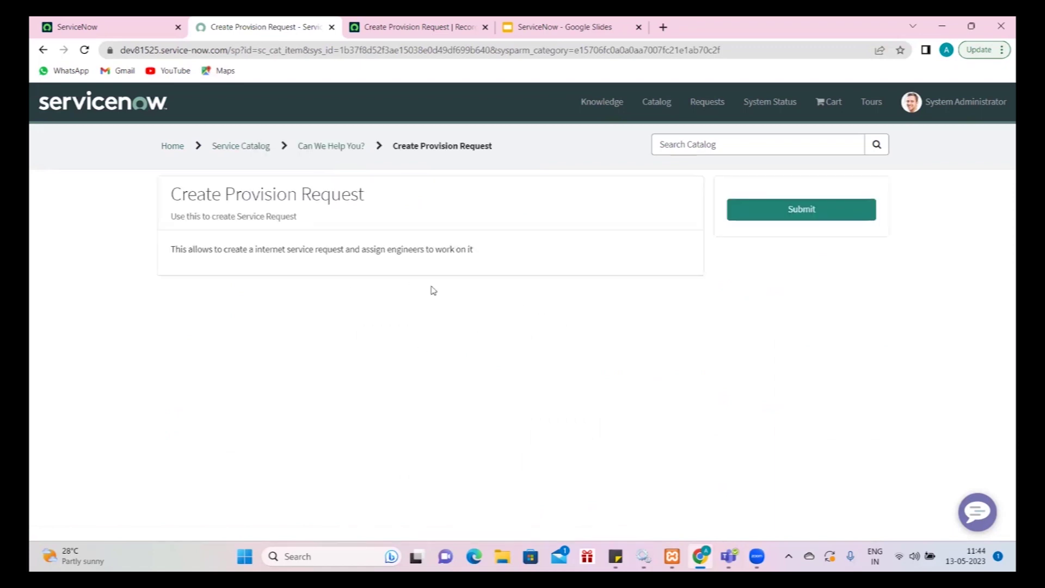
triple_click(243, 246)
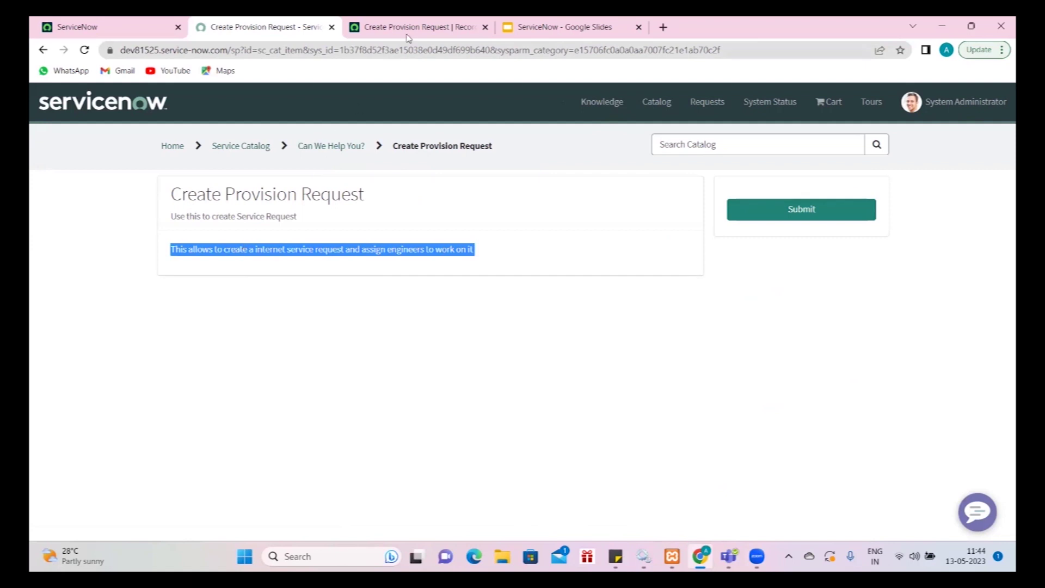
click(105, 28)
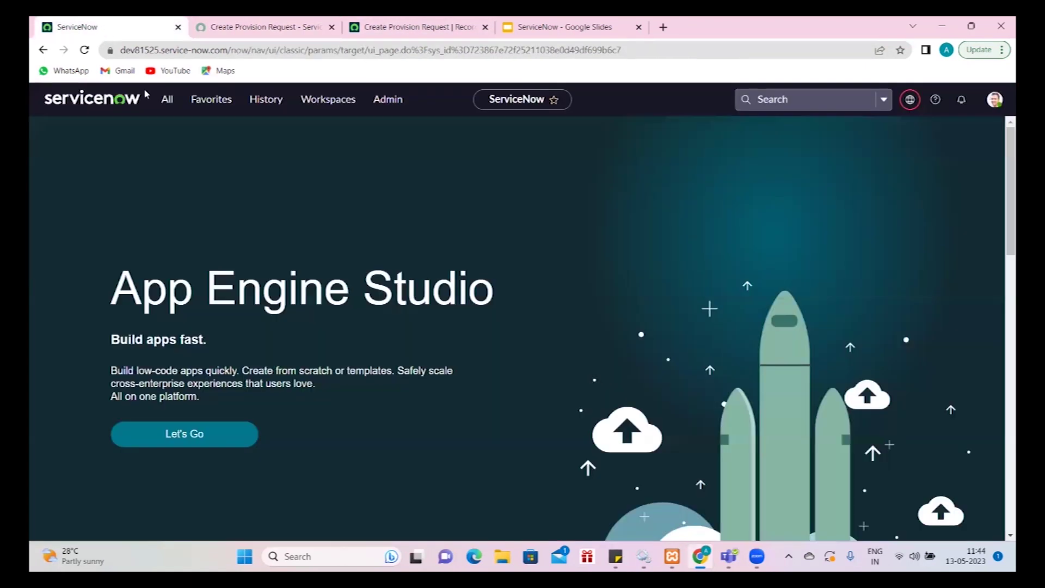
click(208, 104)
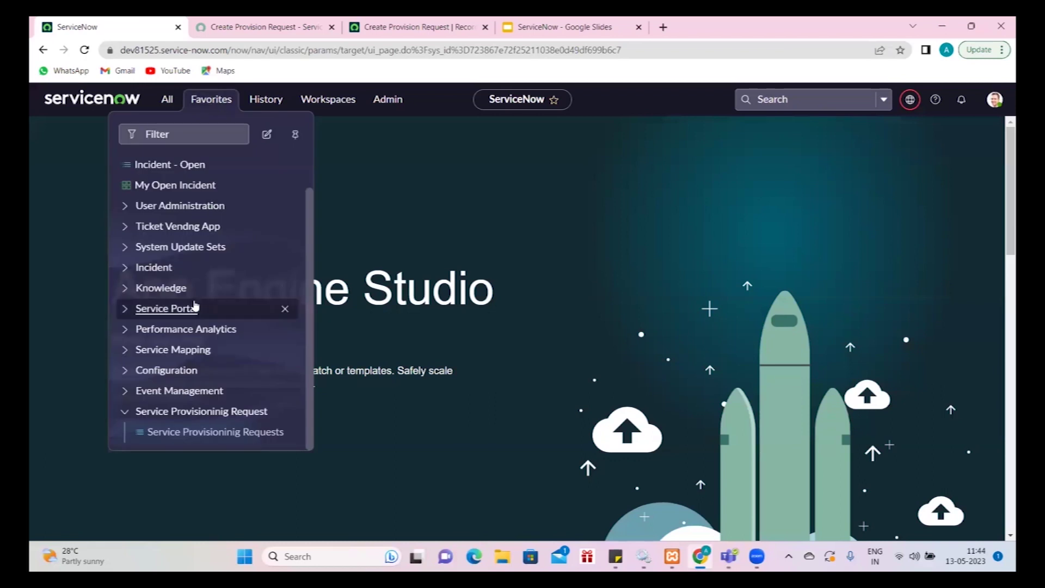
middle_click(196, 431)
click(235, 20)
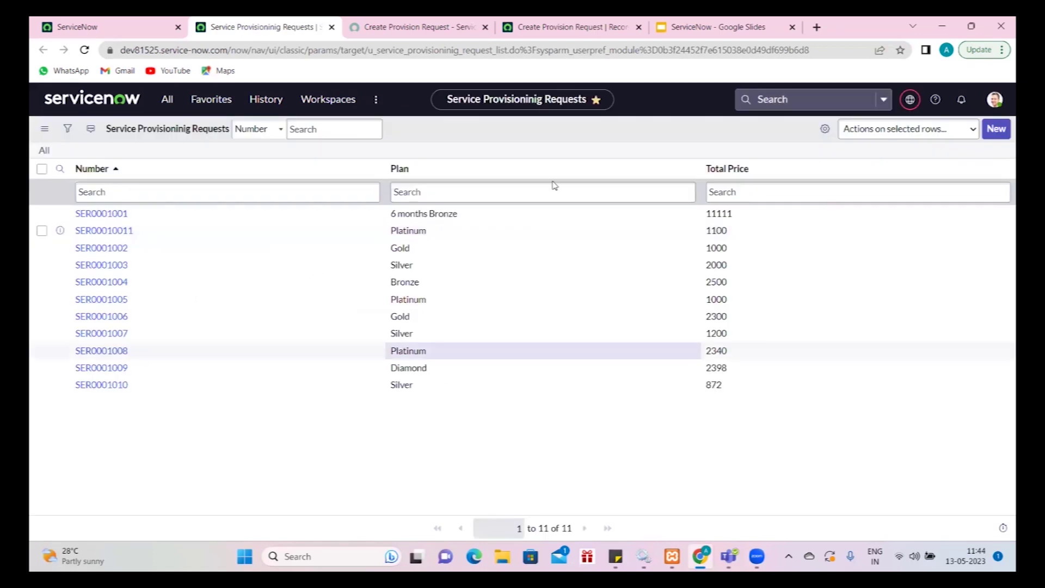
click(561, 23)
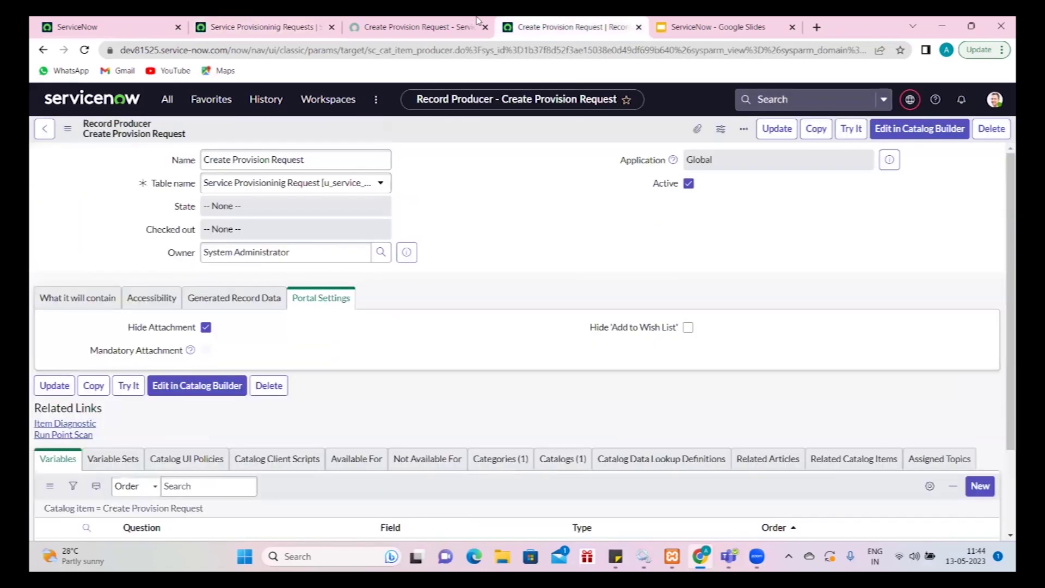
click(472, 22)
click(785, 217)
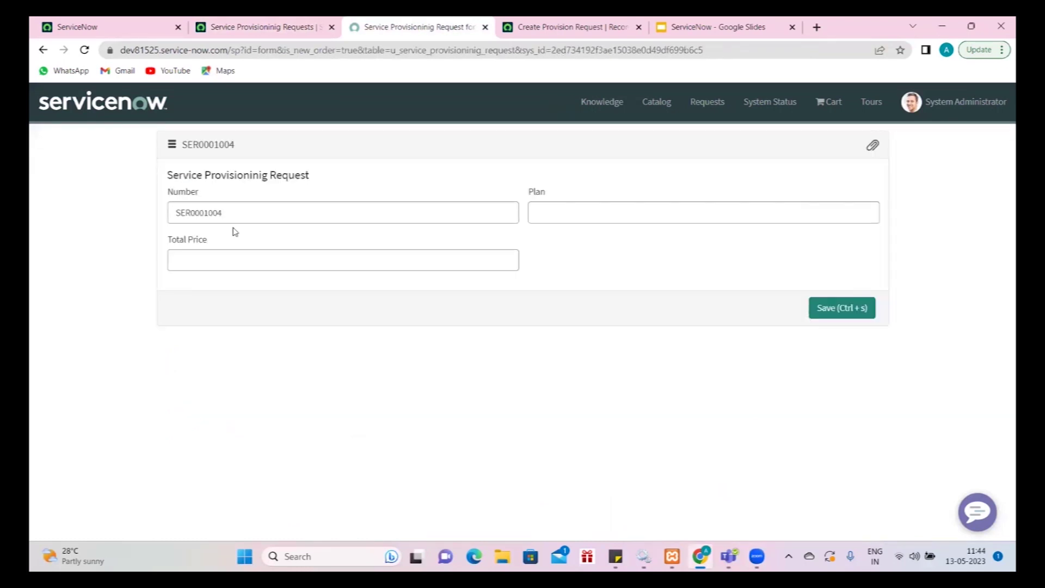
drag(240, 216, 166, 220)
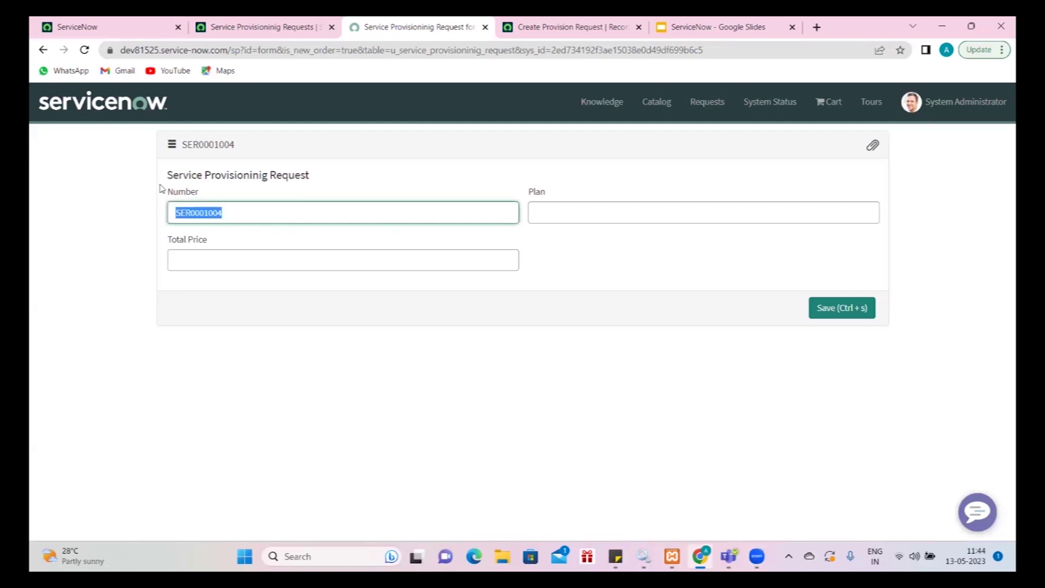
click(143, 22)
click(234, 22)
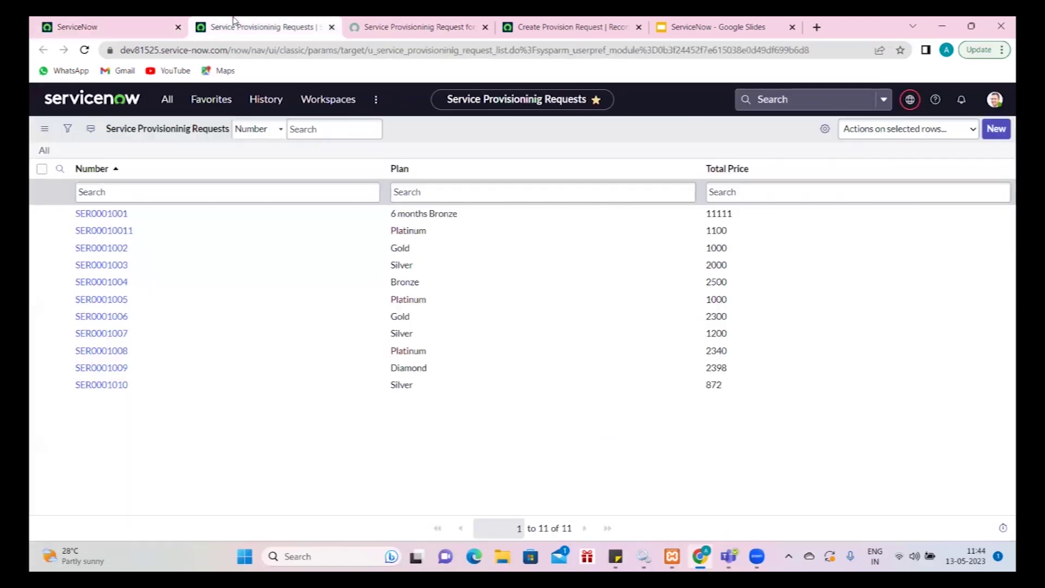
click(87, 53)
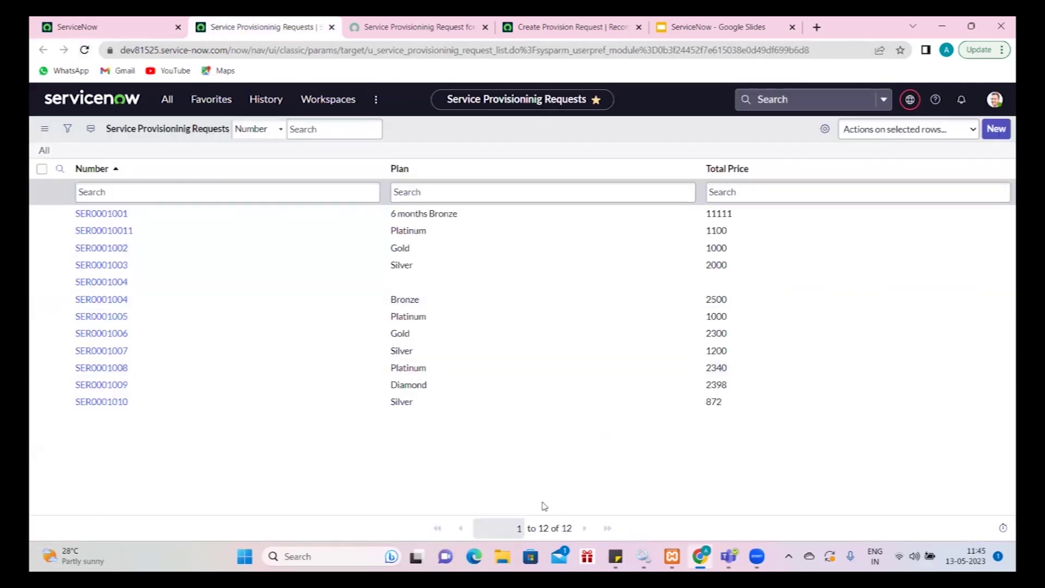
click(516, 24)
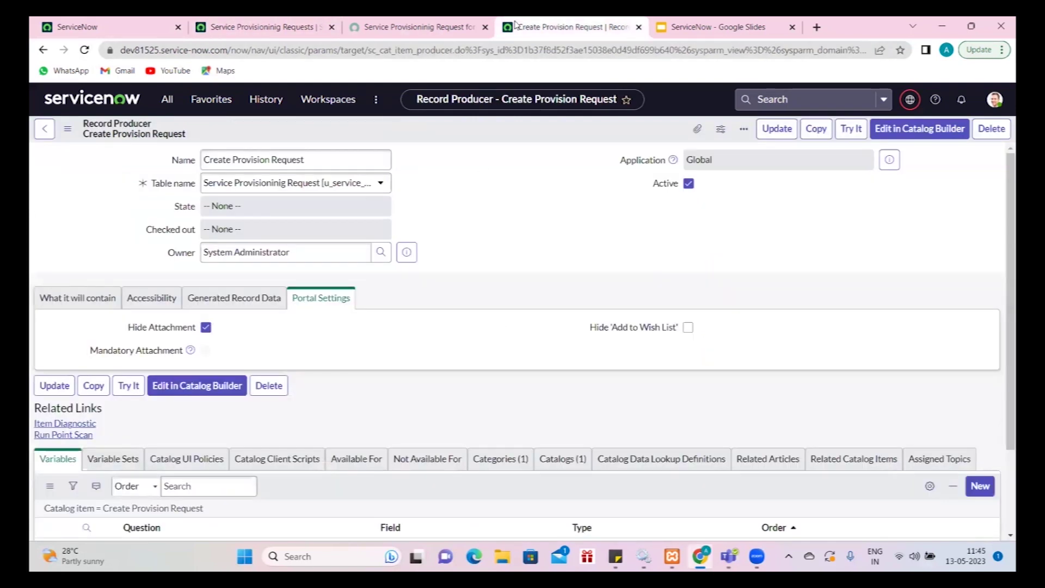
click(259, 27)
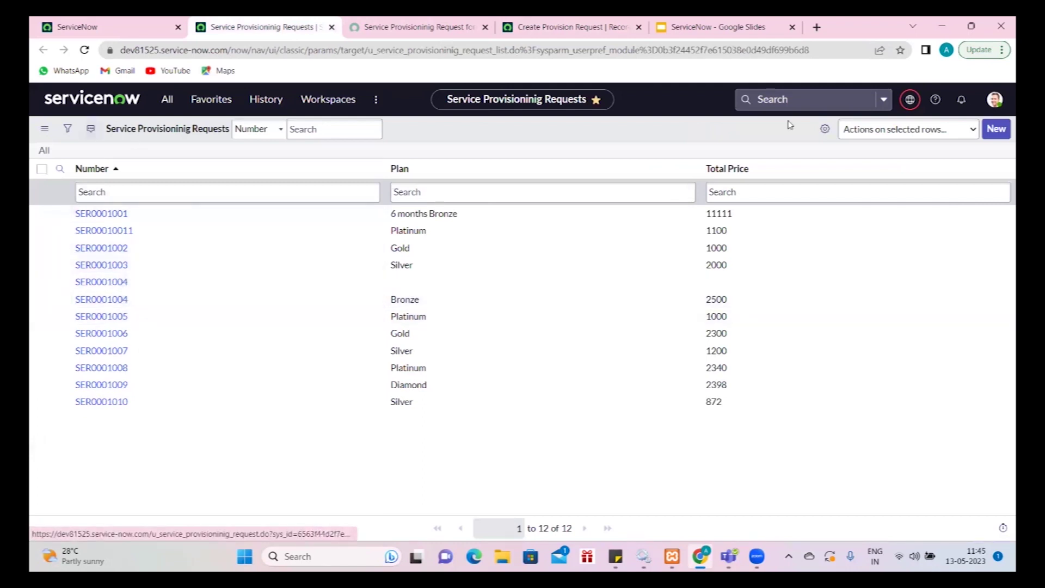
Add a Created column to the requests list, sort newest first, and open SER0001004.
click(820, 133)
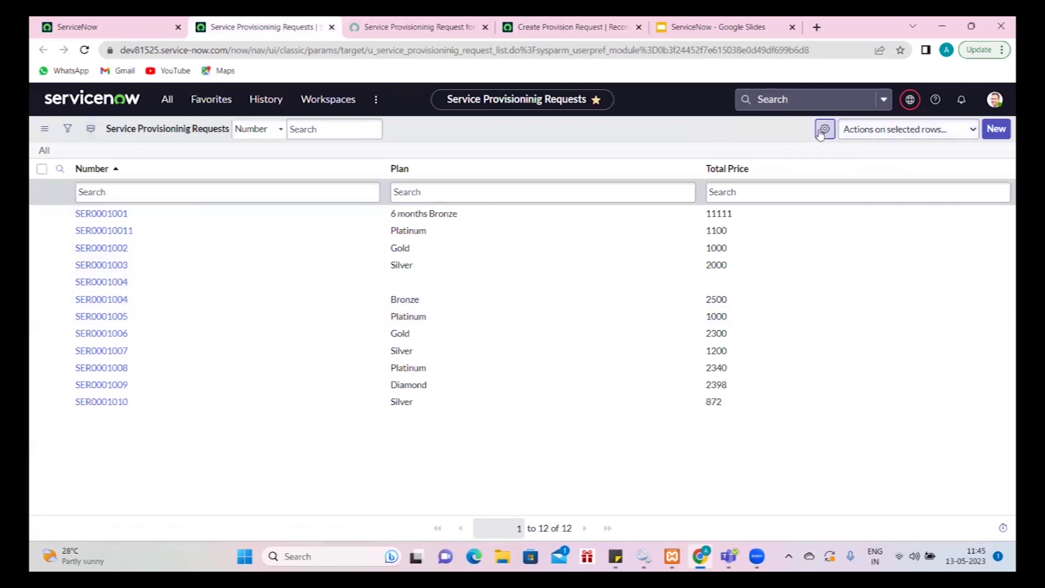
click(372, 187)
double_click(371, 186)
click(686, 443)
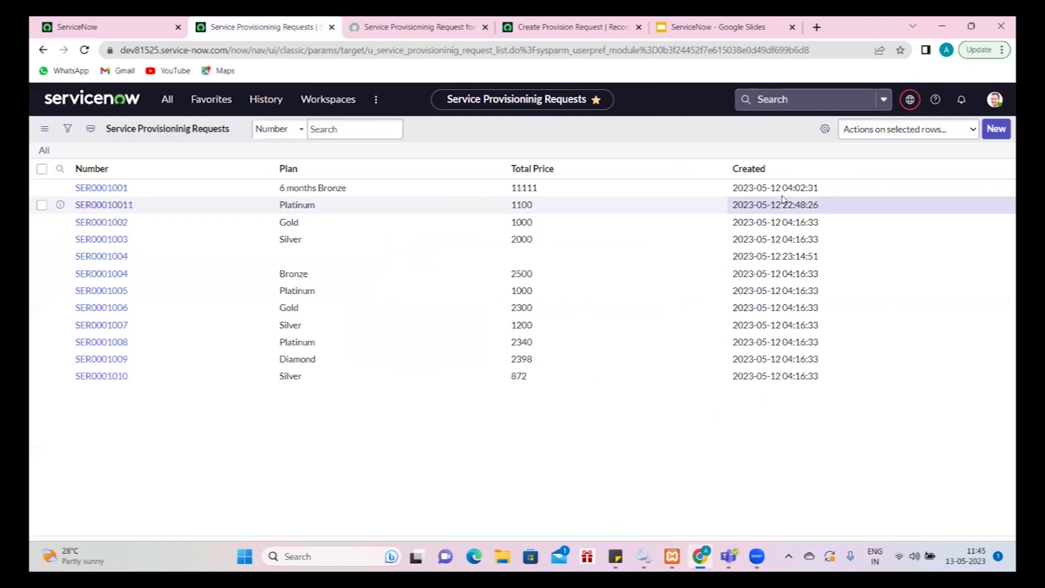
click(800, 170)
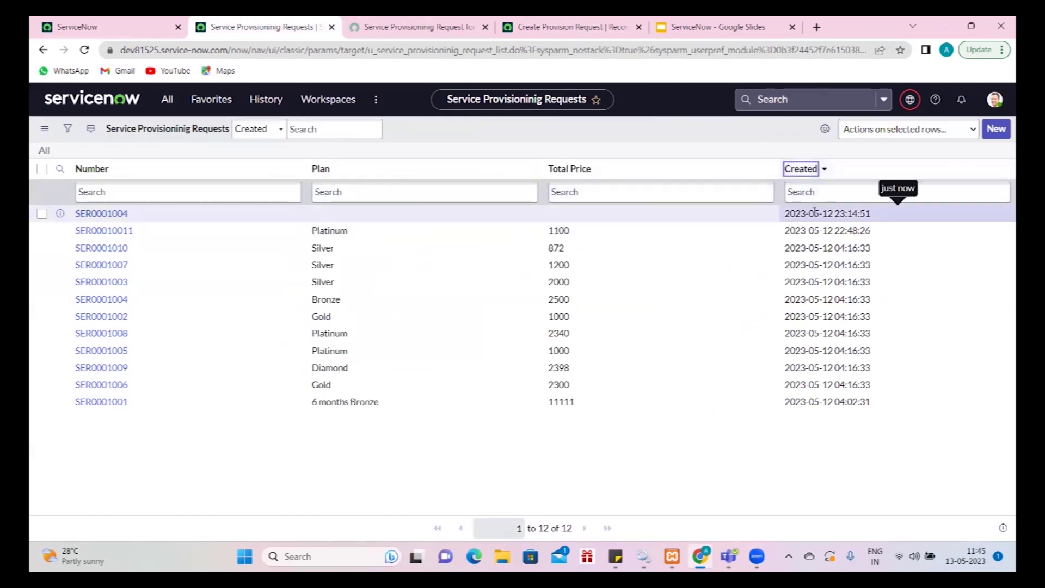
click(120, 218)
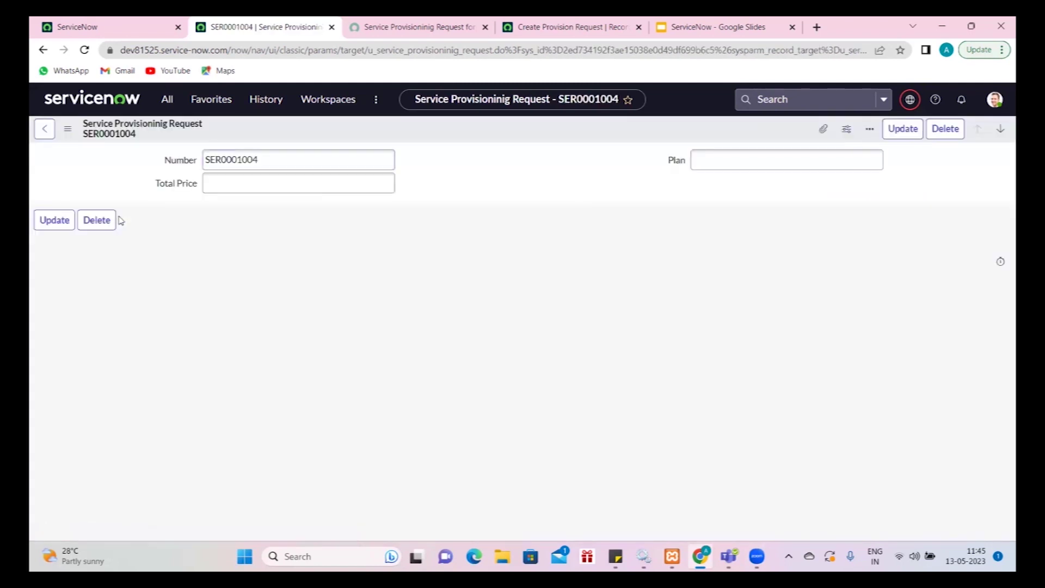
click(572, 20)
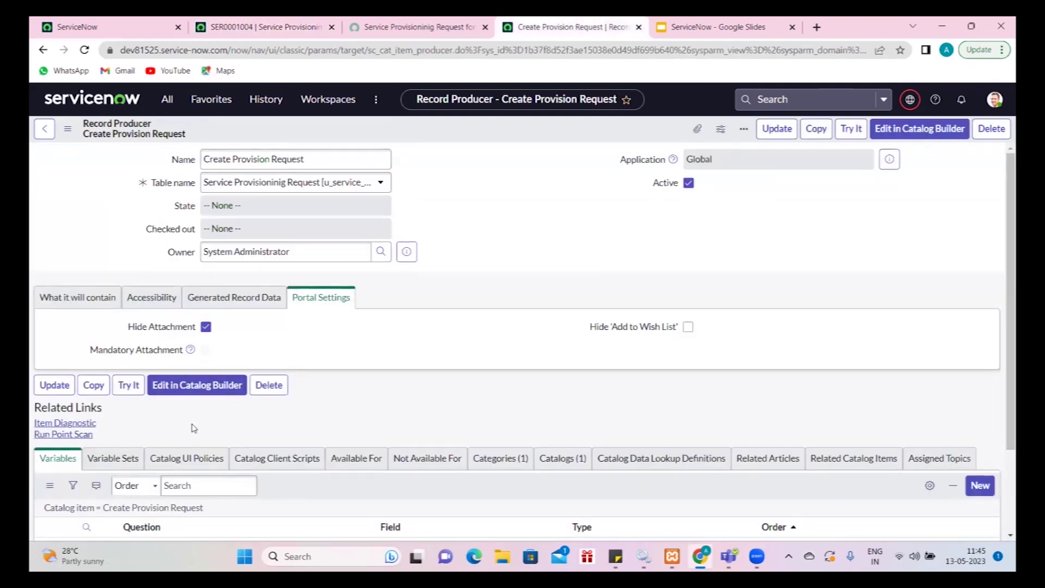
Create a Single Line Text variable 'Plan', mapped to the Plan field, with order 100.
scroll(196, 425, down, 4)
click(981, 379)
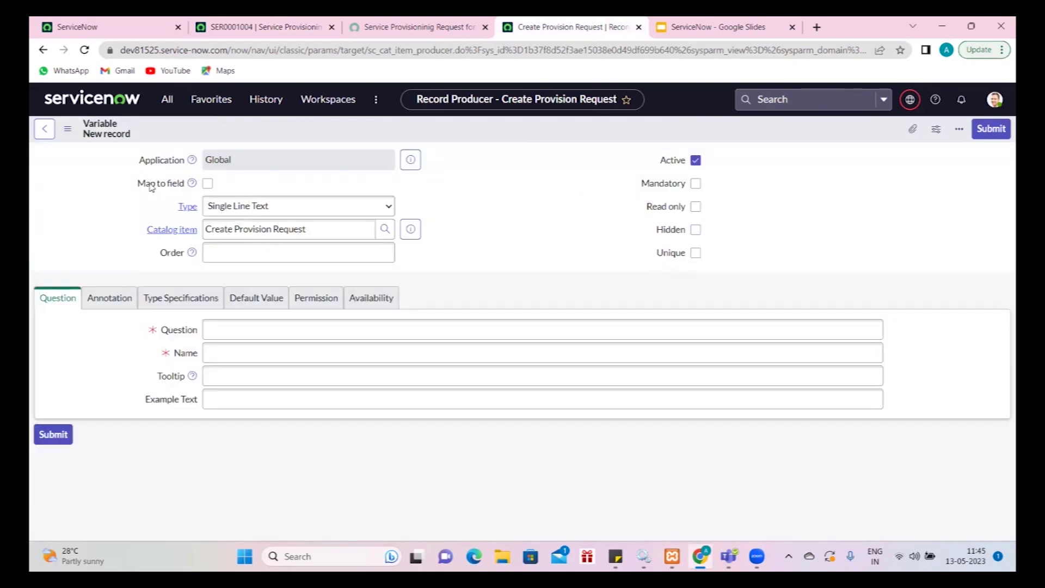
click(209, 184)
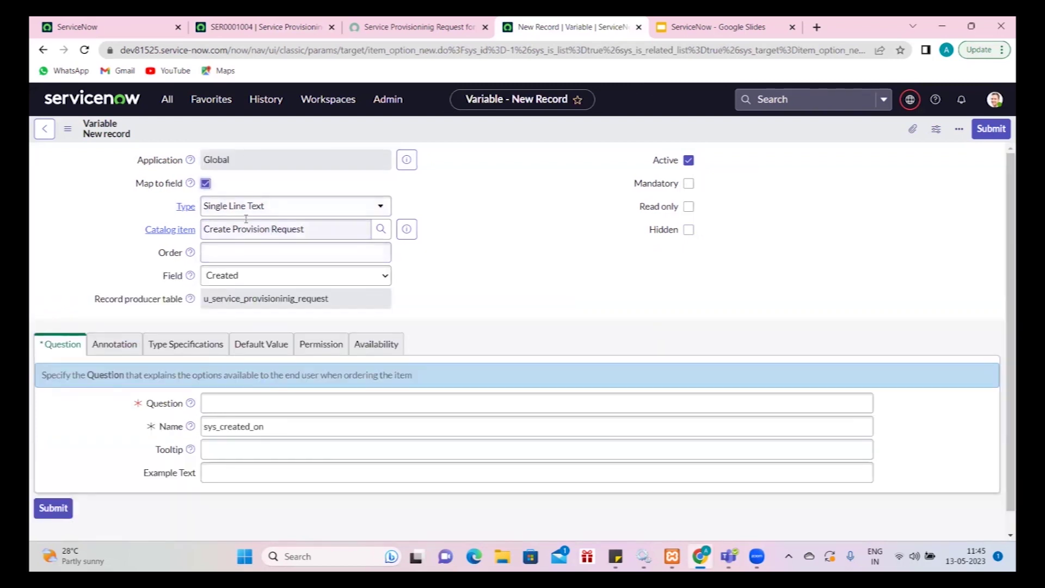
click(239, 260)
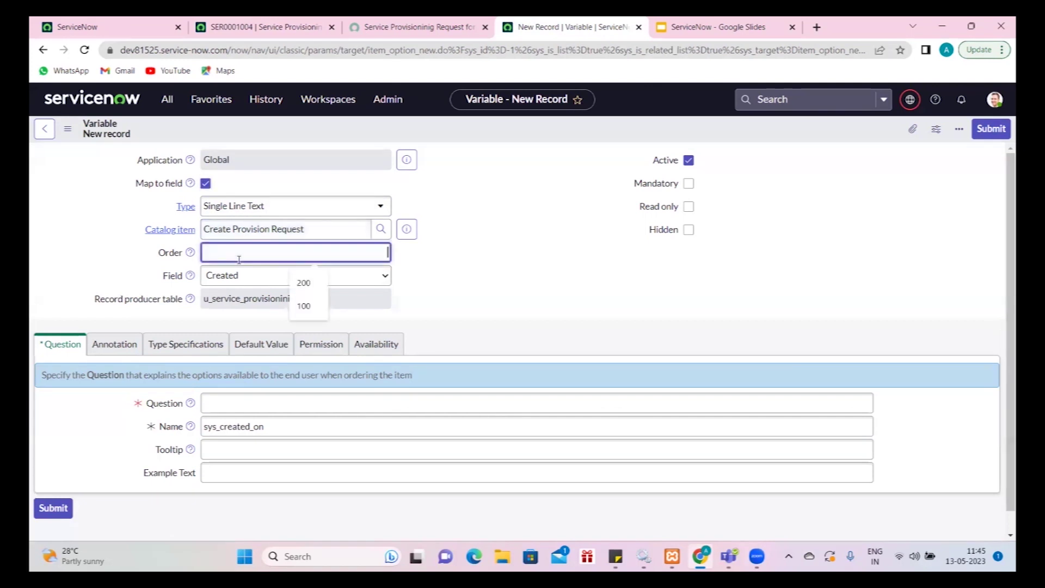
text(100)
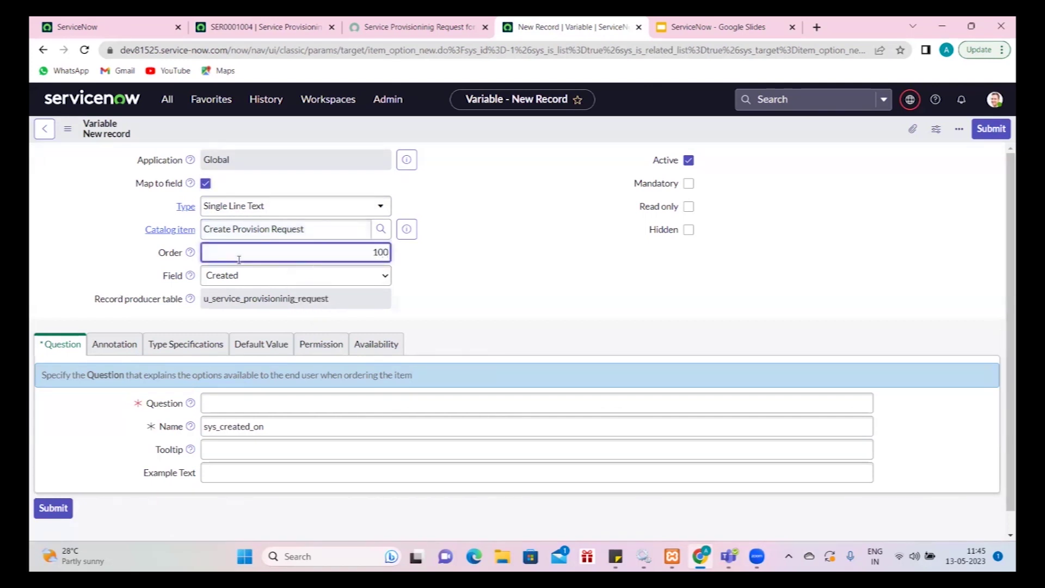
click(389, 279)
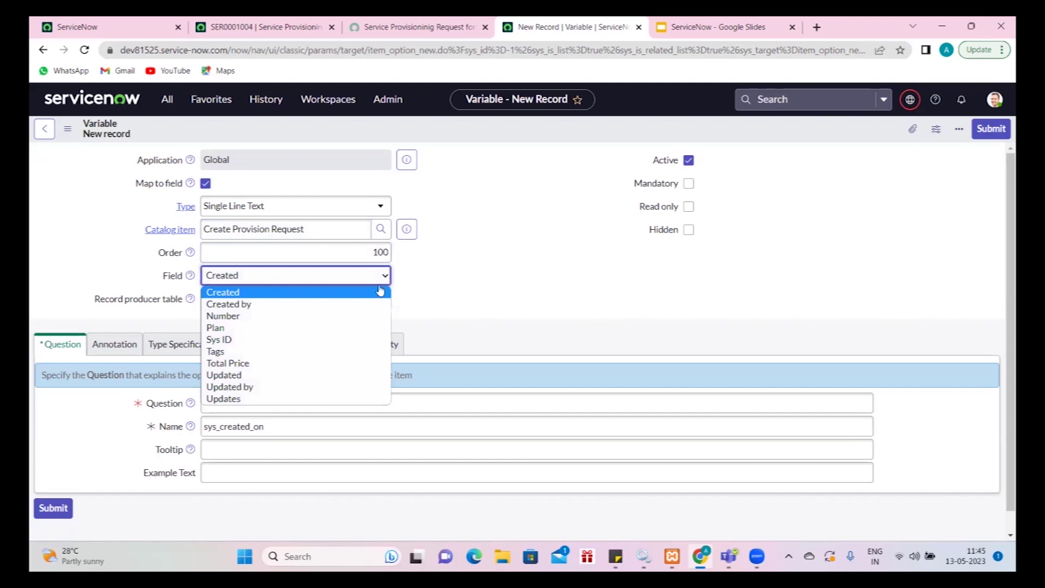
click(324, 328)
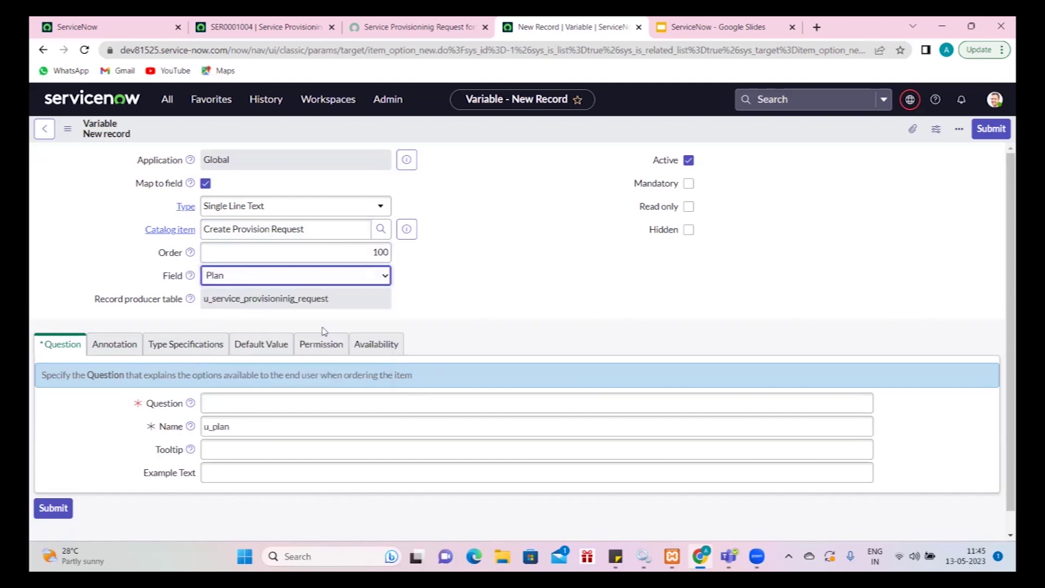
click(302, 382)
text(Plan n)
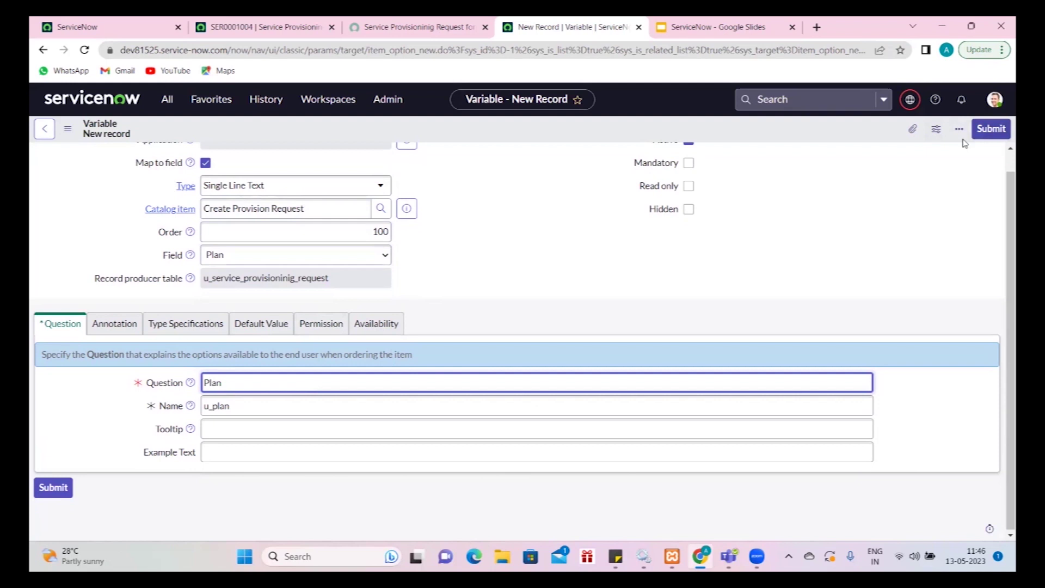
click(996, 133)
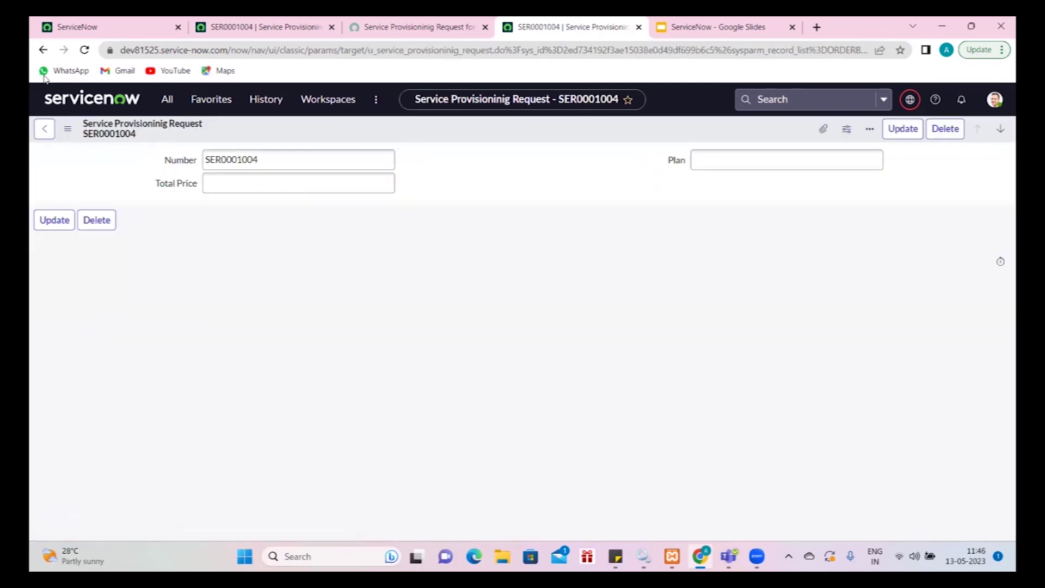
right_click(43, 53)
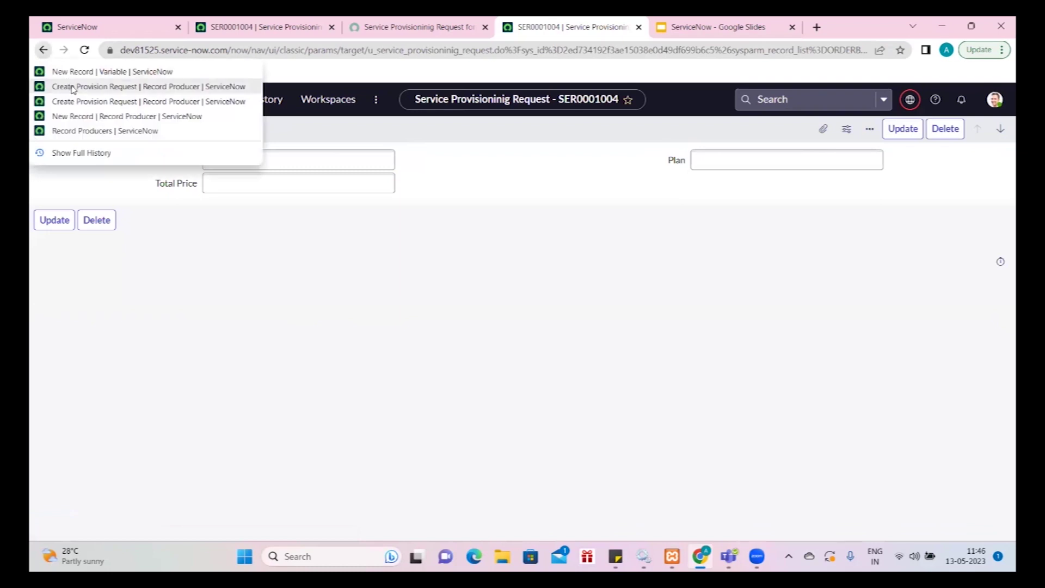
Create a 'Total Price' variable mapped to the Total Price field with order 200.
key(Escape)
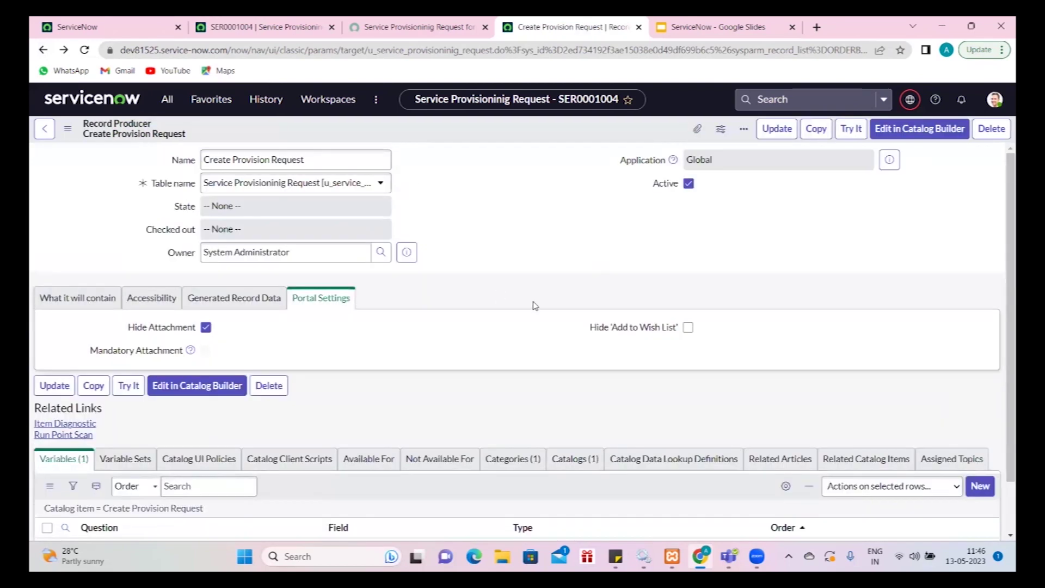
click(989, 459)
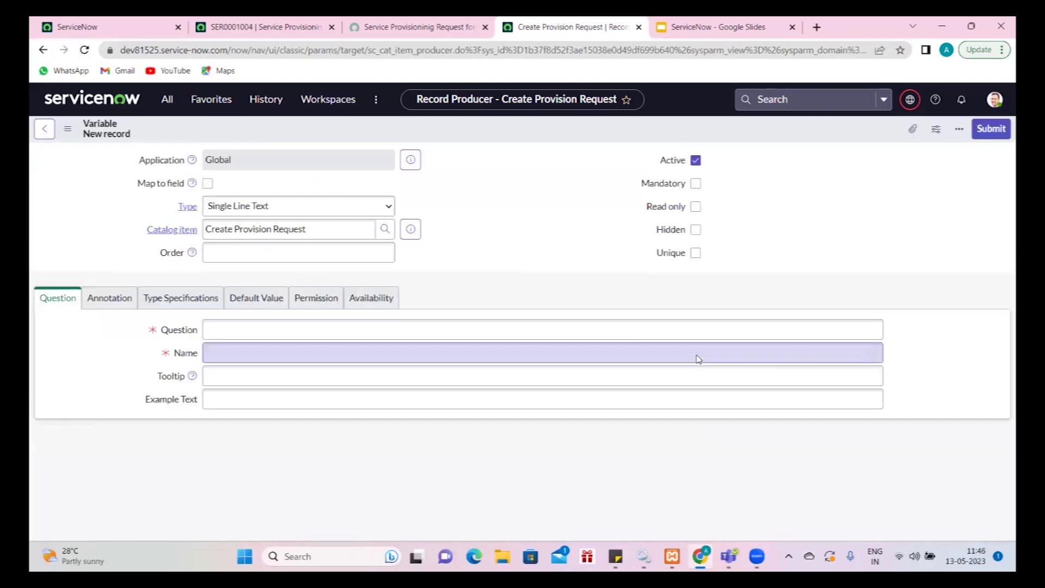
click(209, 184)
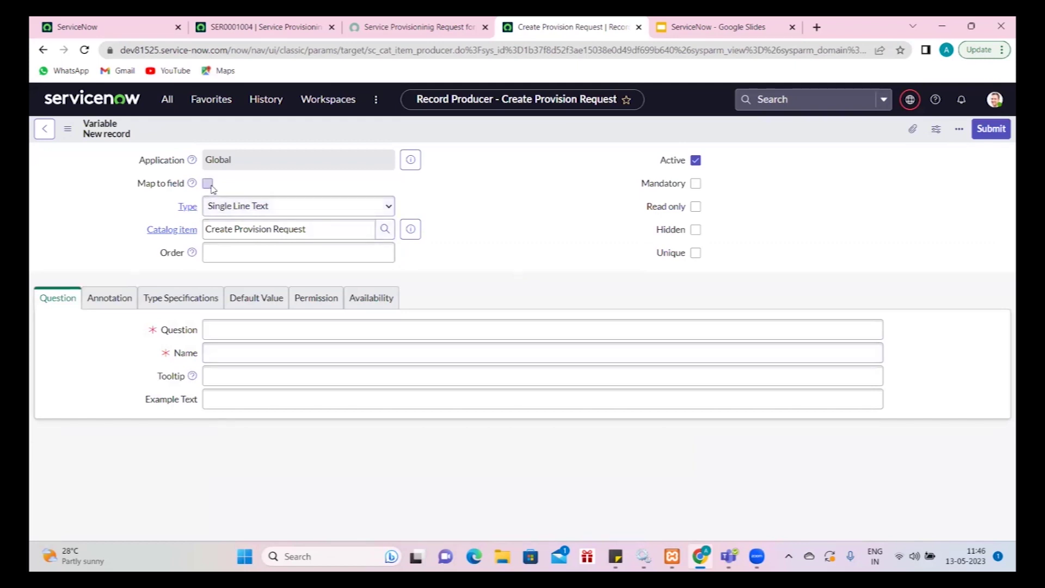
click(251, 251)
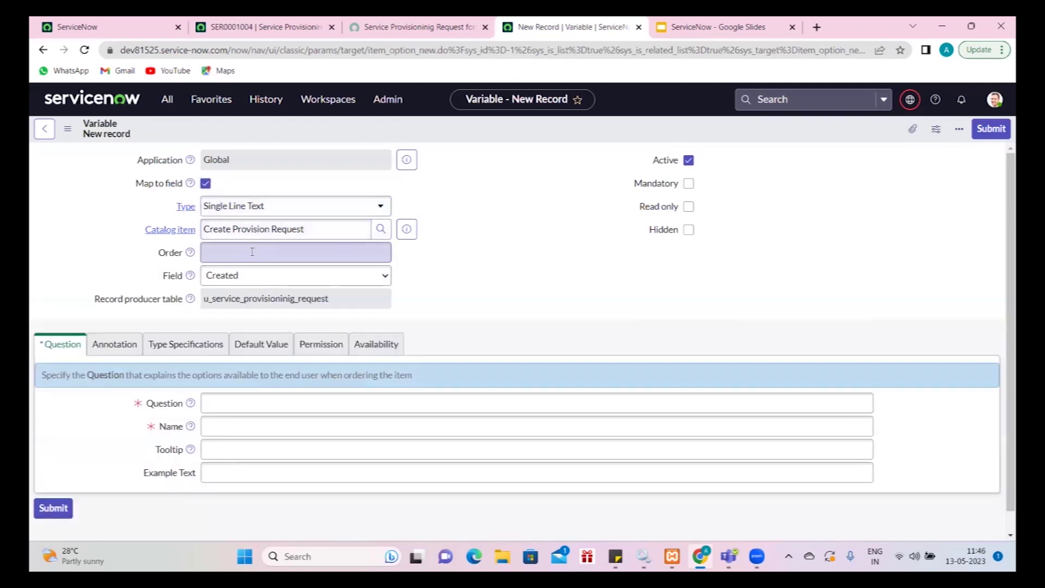
text(200)
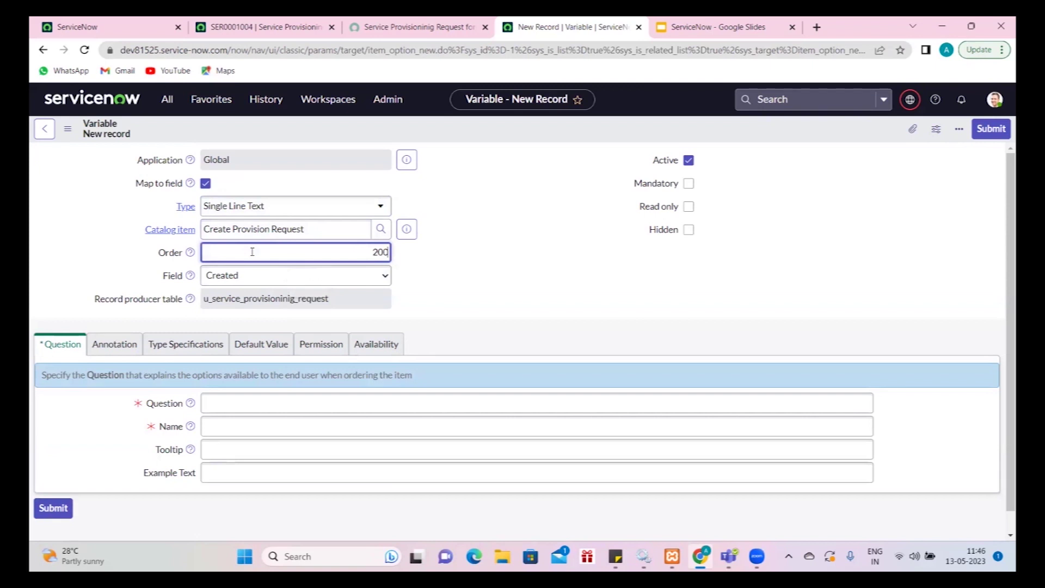
click(245, 275)
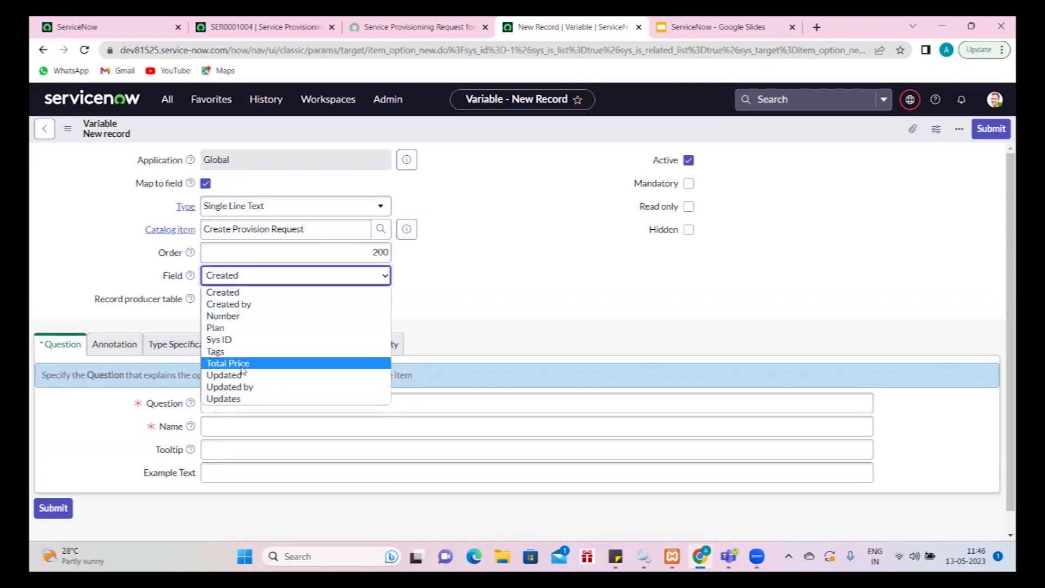
click(231, 363)
click(274, 402)
text(Total Price)
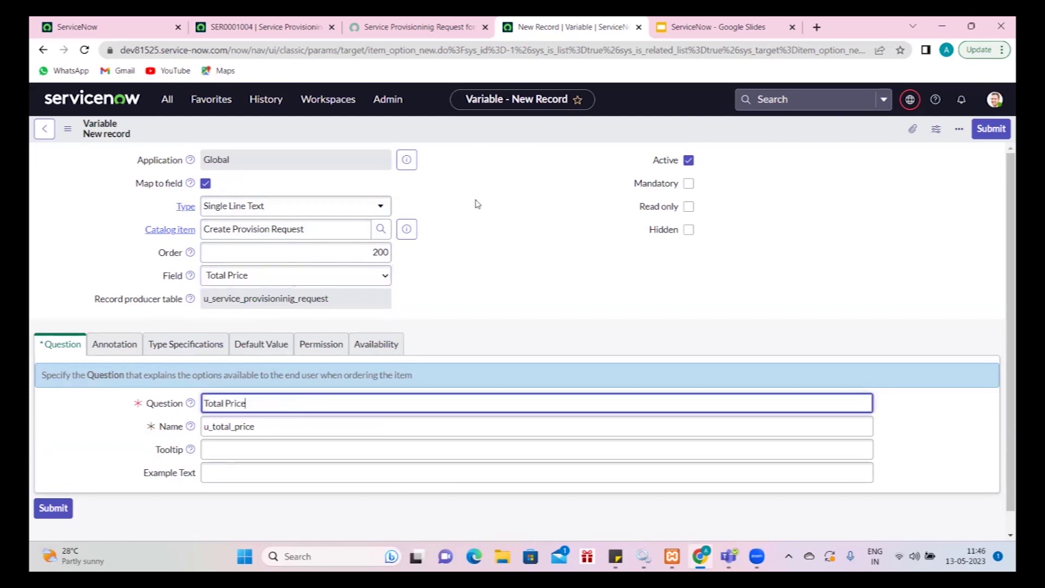
right_click(508, 127)
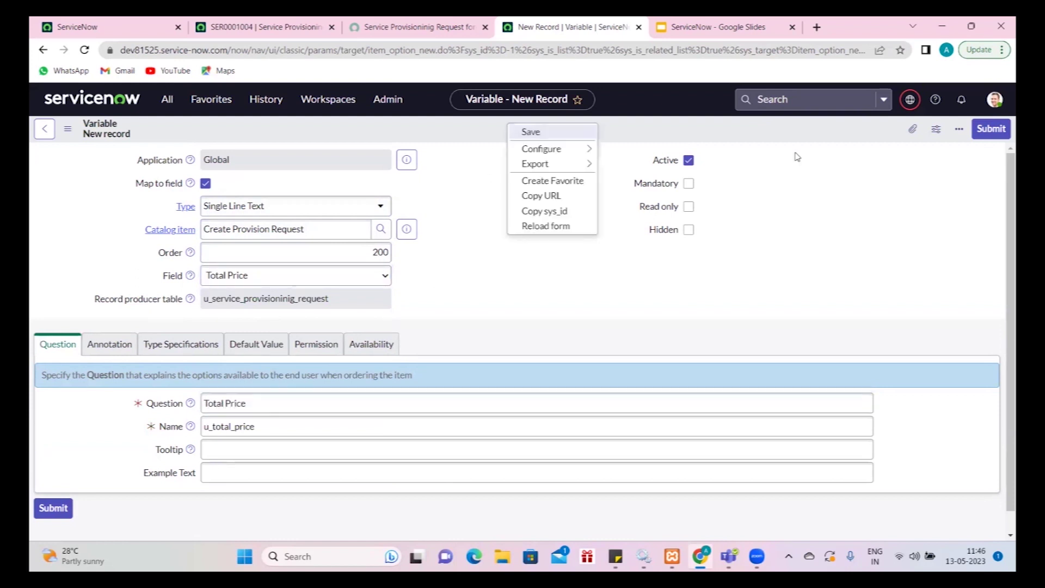
click(990, 137)
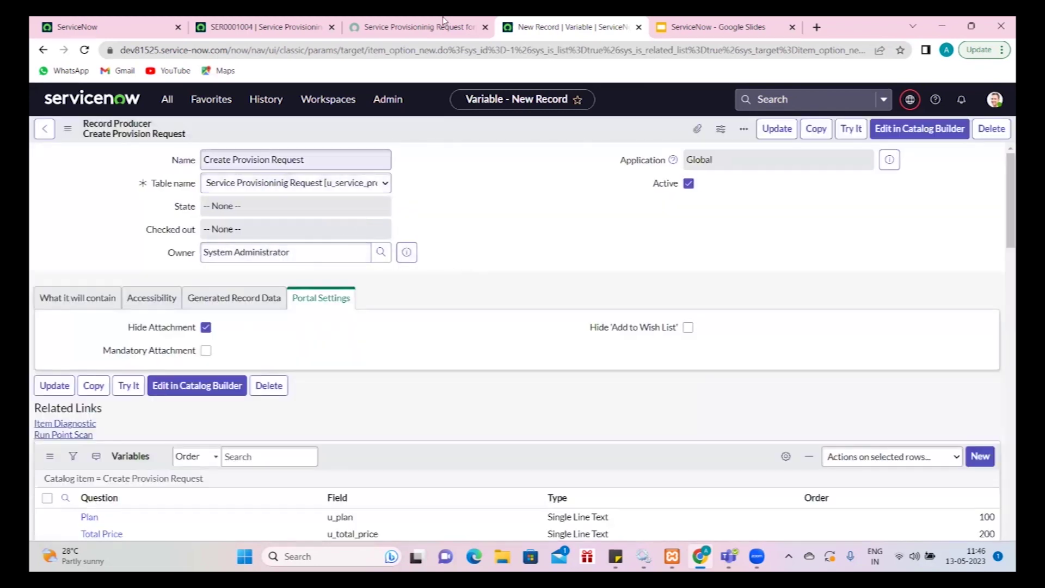
Reload the portal and navigate to the Create Provision Request item under Can We Help You?
click(419, 27)
click(84, 50)
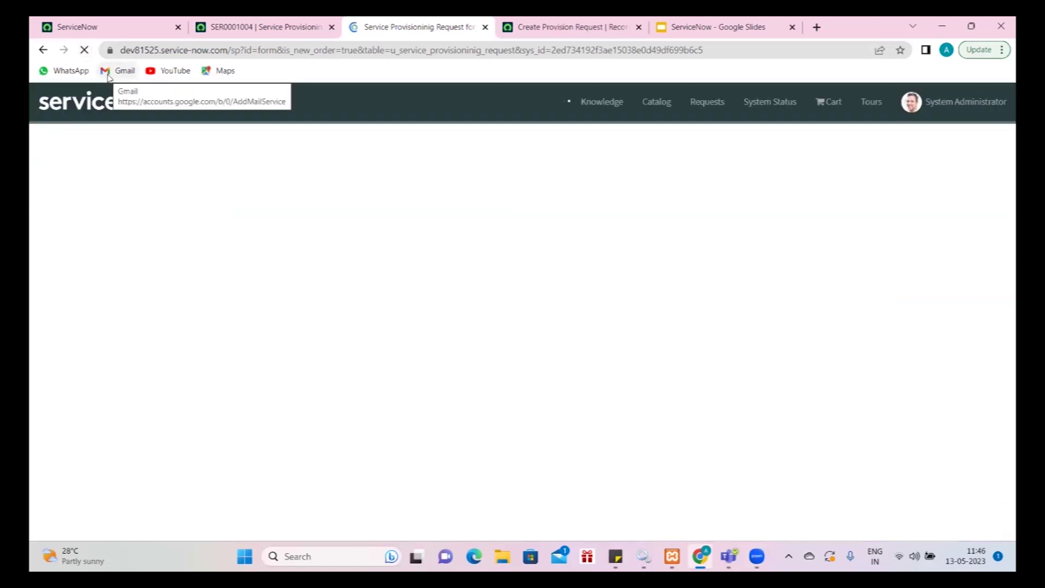
click(140, 112)
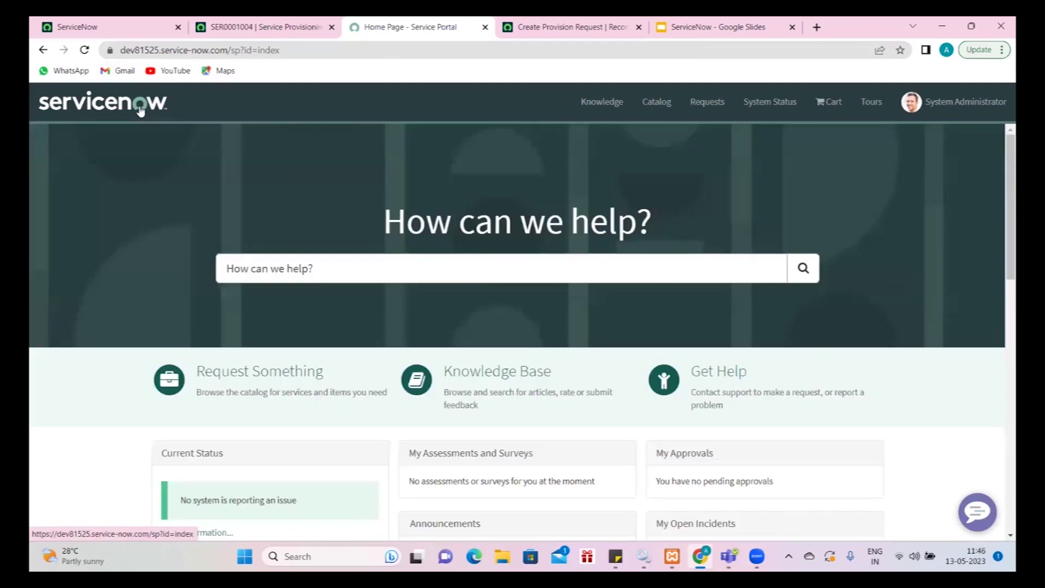
click(233, 367)
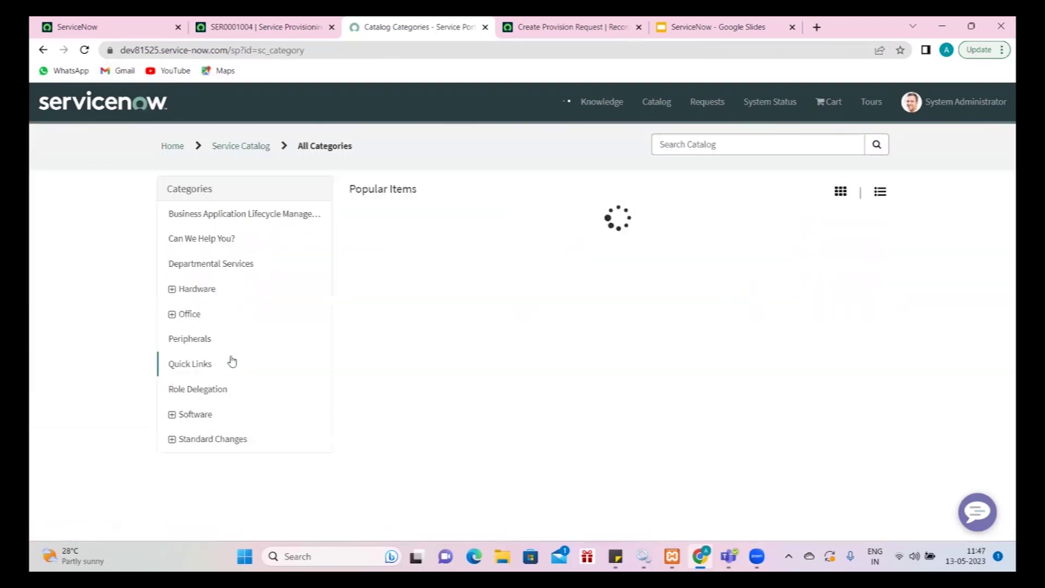
click(200, 242)
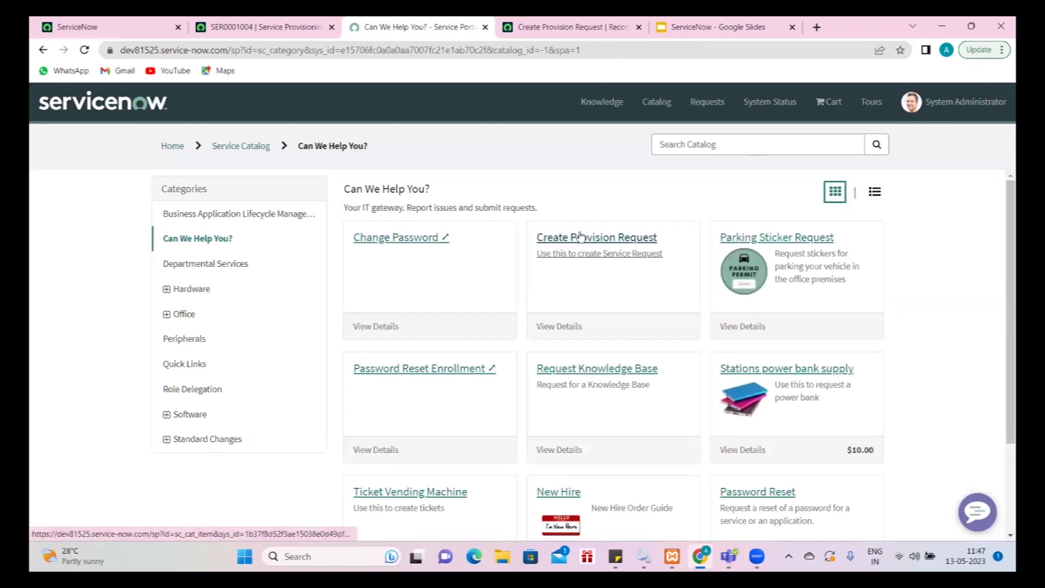
click(580, 237)
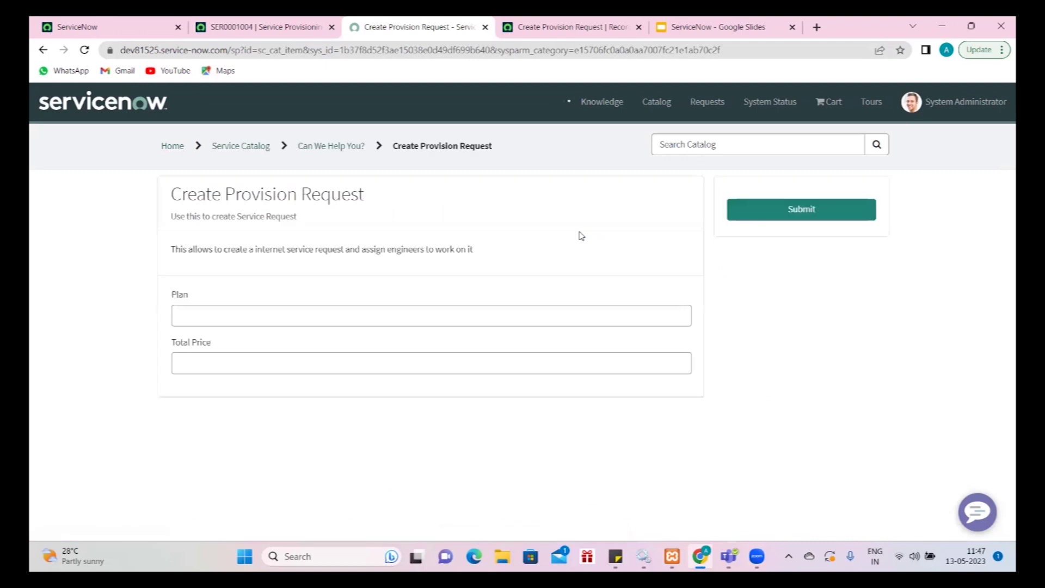
Submit the request with Plan Diamond and Total Price 1200, creating SER0001005.
click(207, 318)
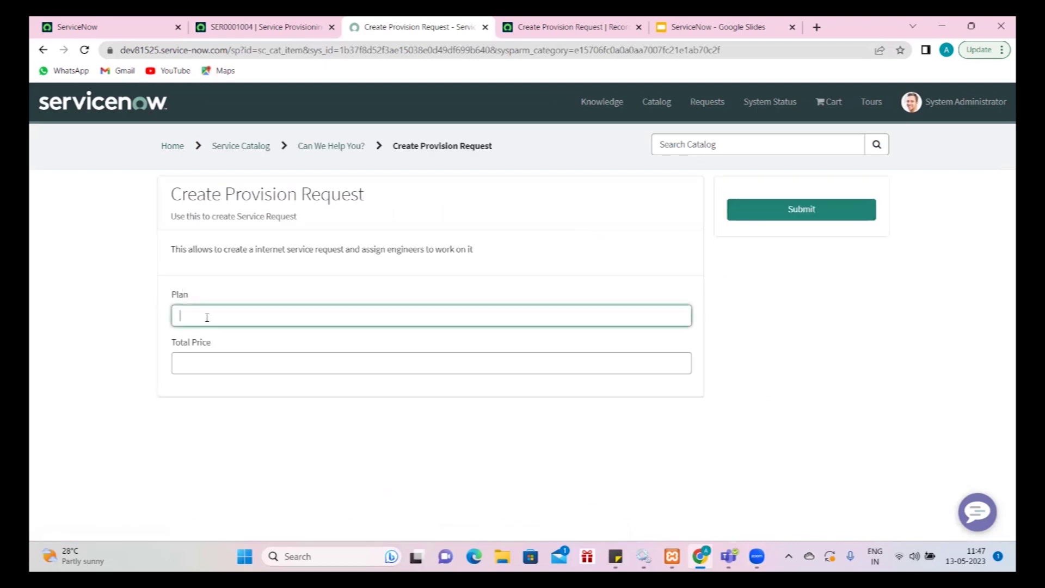
text(Diamond)
key(Tab)
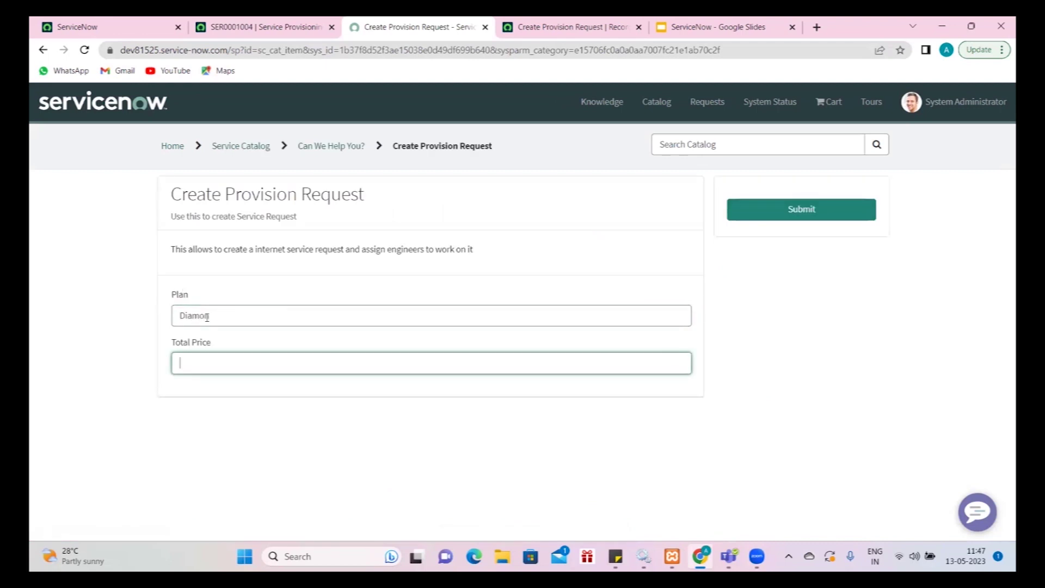
key(shift+Tab)
key(Tab)
click(765, 213)
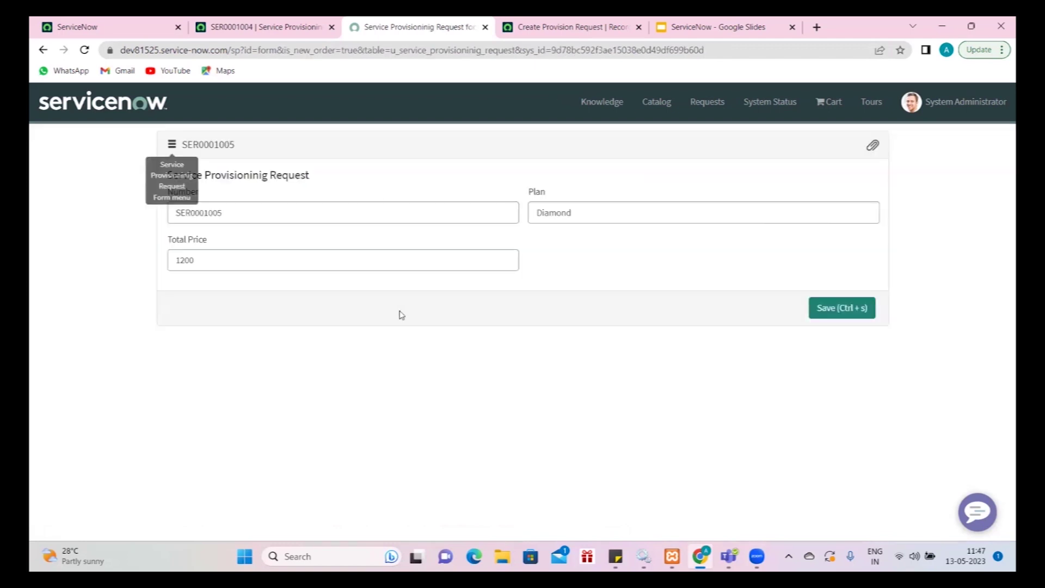
drag(264, 213, 154, 217)
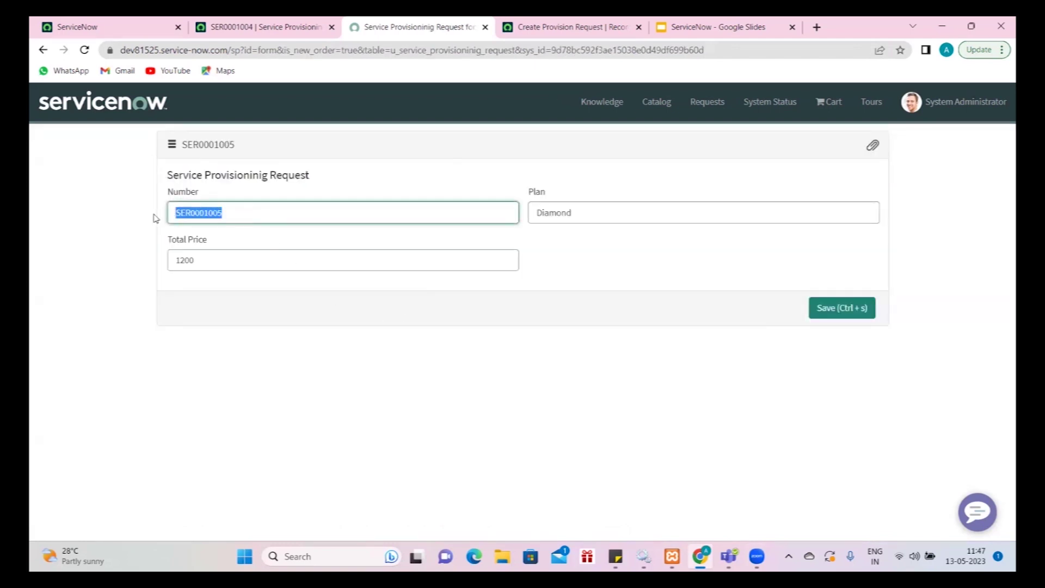
click(261, 27)
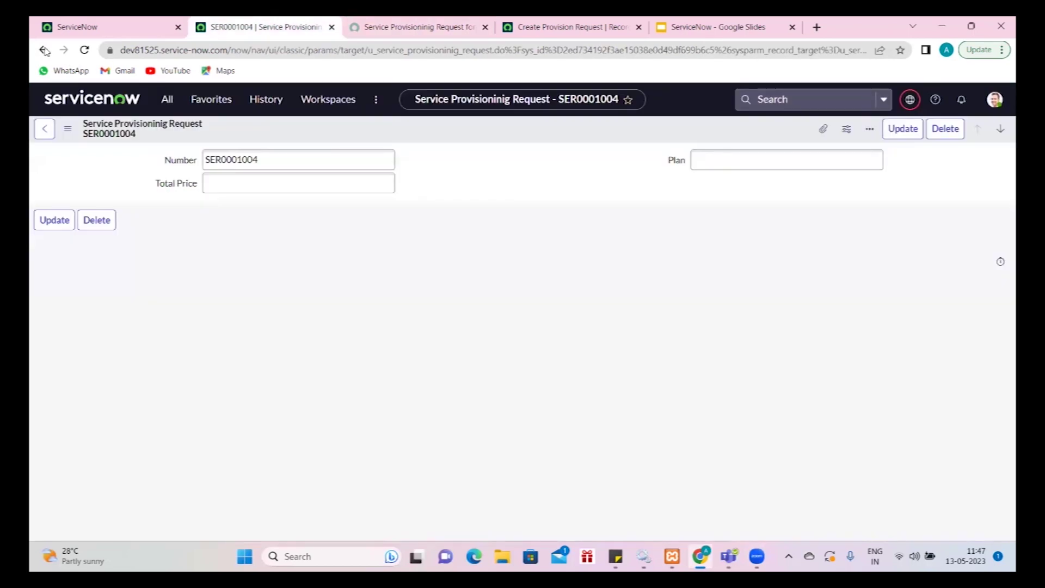
Return to the requests list and highlight the new SER0001005 row's Plan and Total Price 1200.
right_click(45, 51)
click(79, 72)
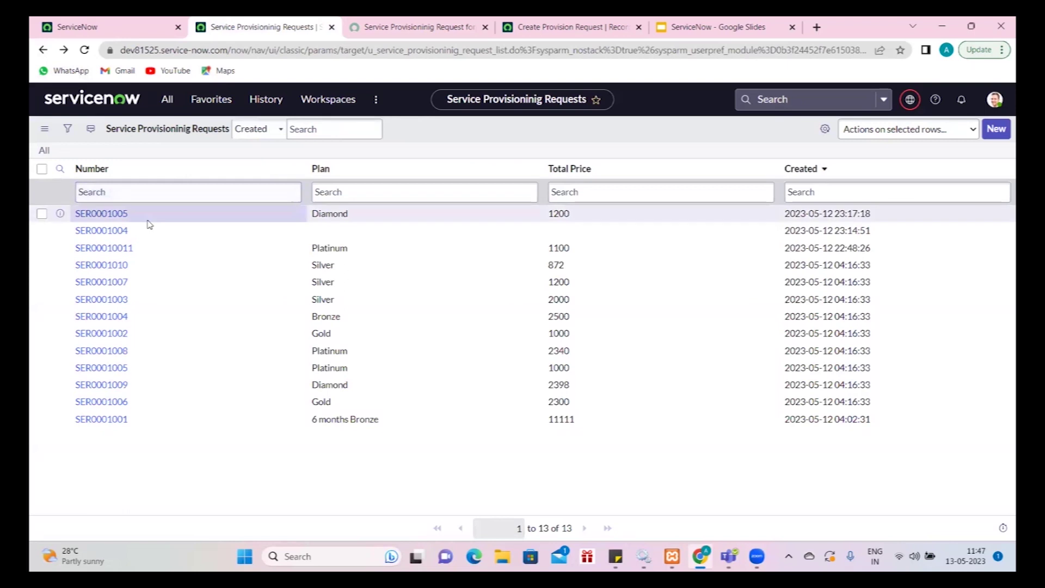
drag(129, 214, 107, 214)
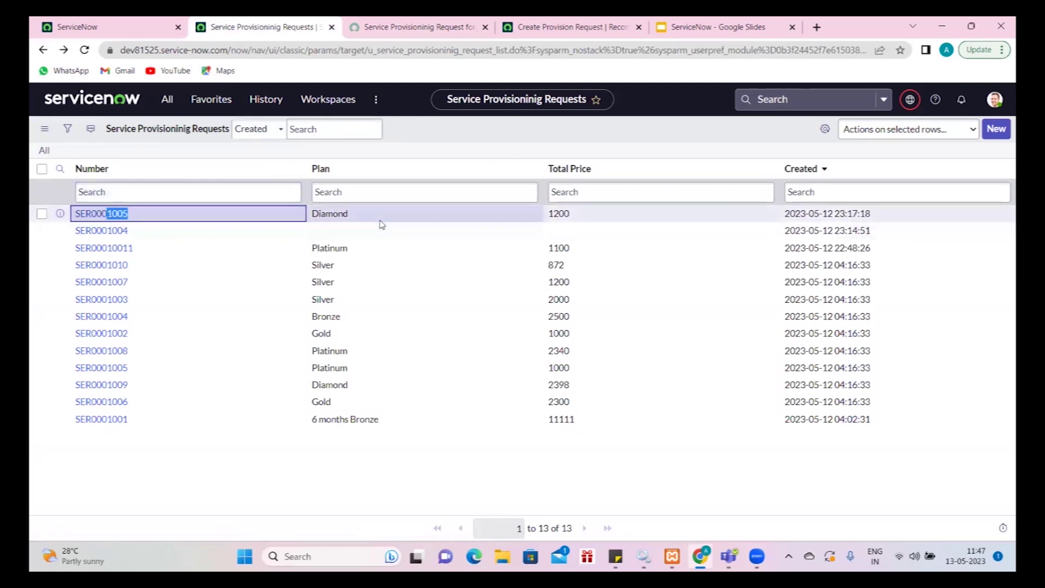
mouse_move(344, 216)
mouse_down()
mouse_move(615, 216)
mouse_move(568, 216)
mouse_up()
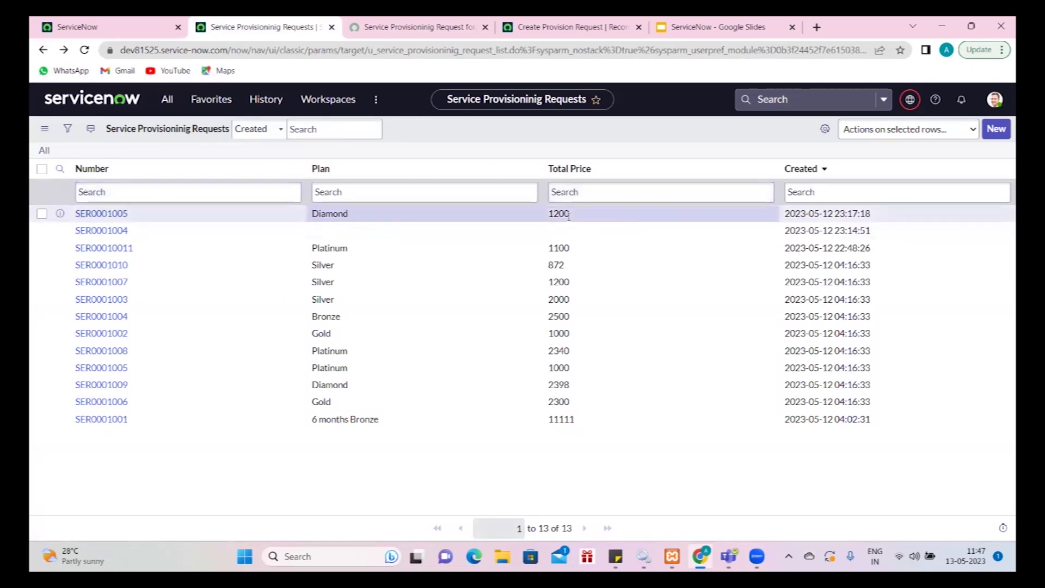
click(569, 216)
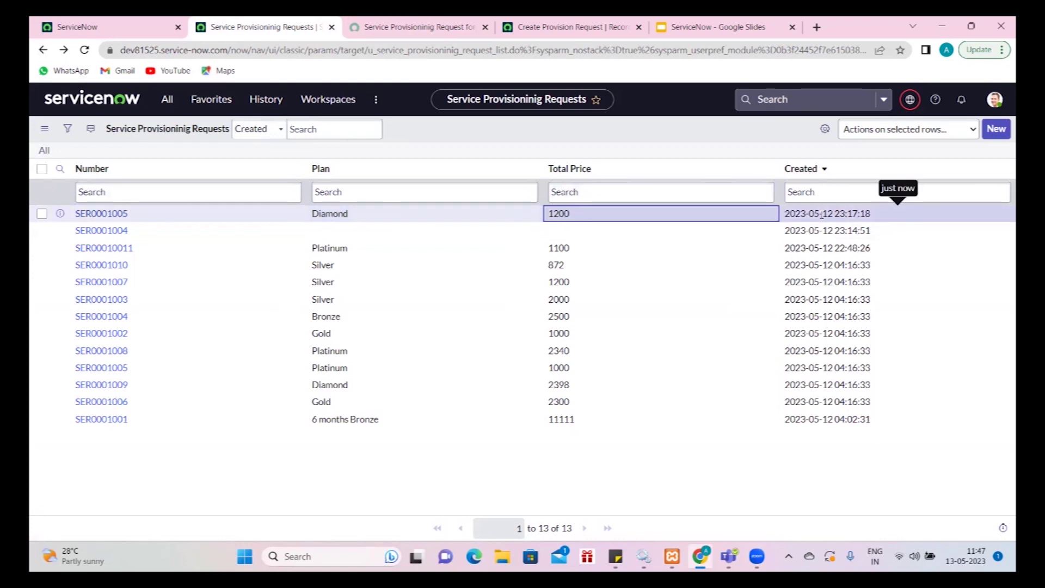
Check the Emails log for 'Here's your provision request: SER0001005', then present the slides full screen.
click(157, 25)
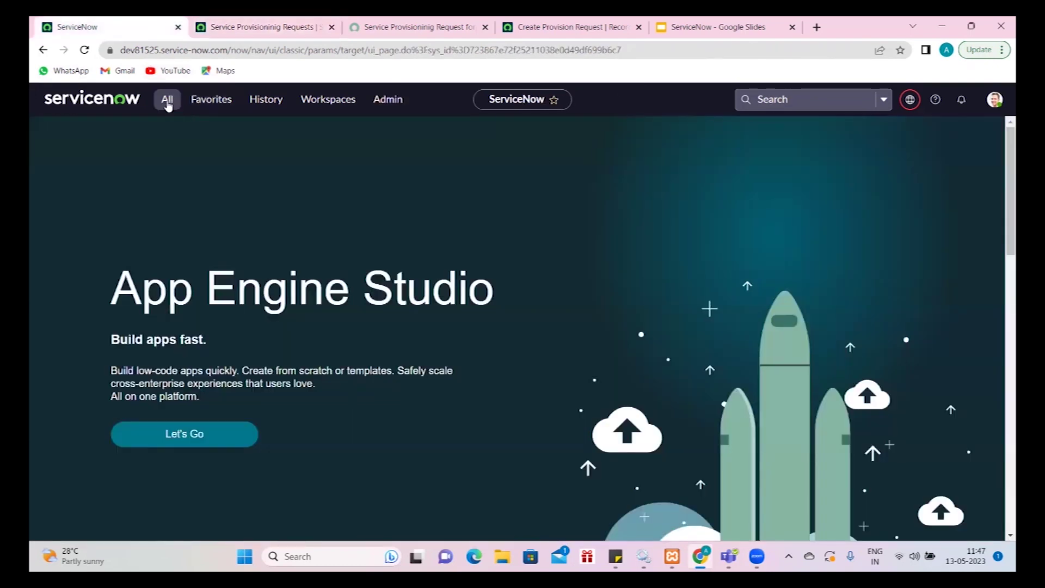
click(167, 99)
double_click(158, 142)
text(ema)
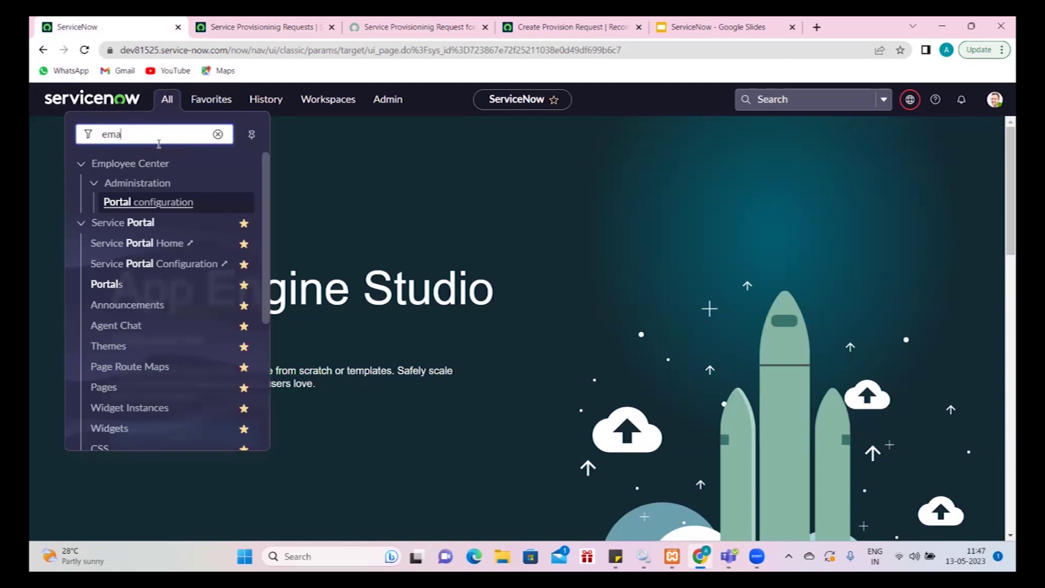
text(isl)
text(ls)
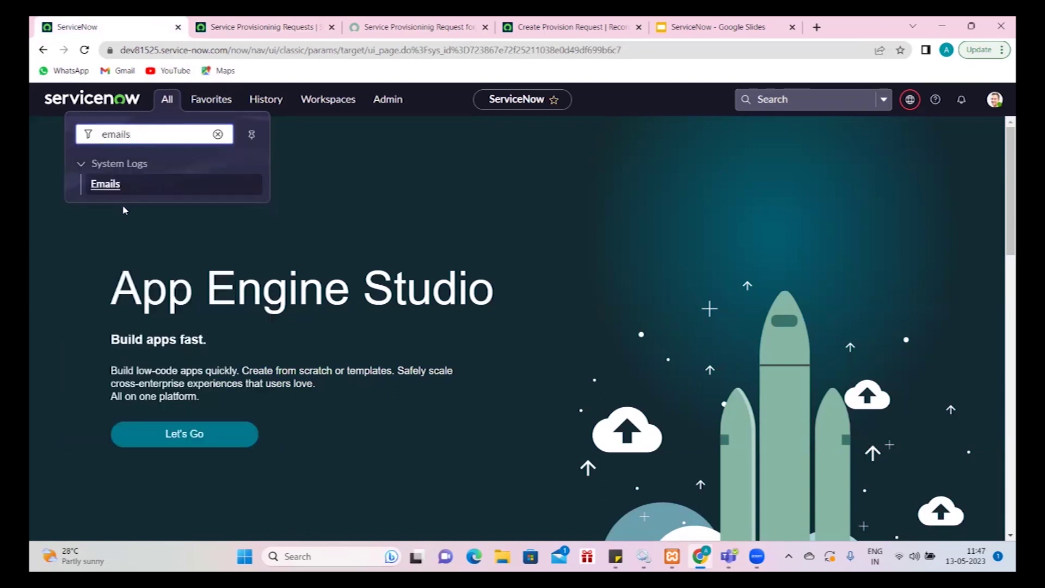
middle_click(109, 185)
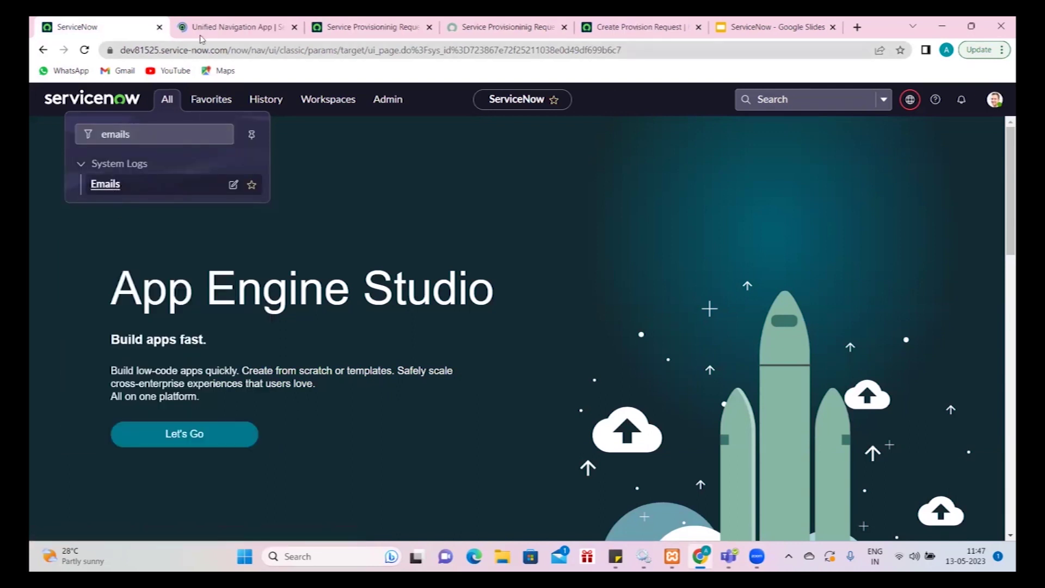
click(208, 28)
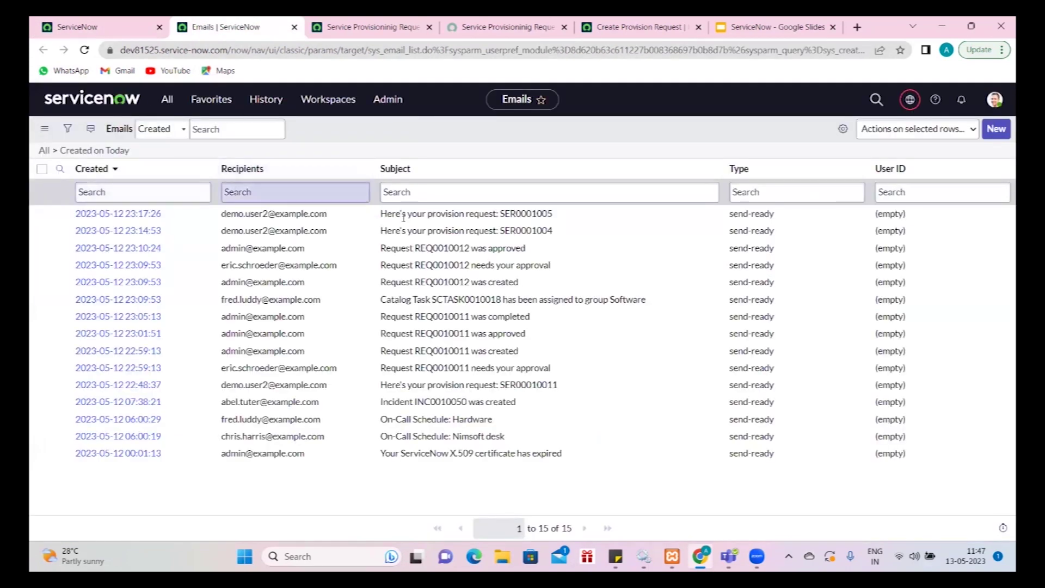
drag(391, 216, 554, 214)
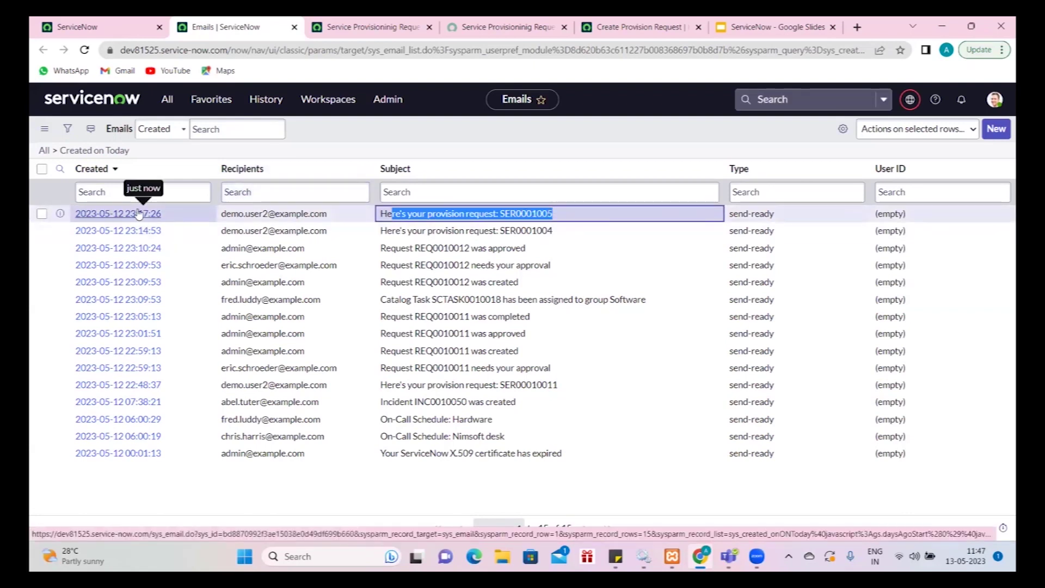
click(295, 27)
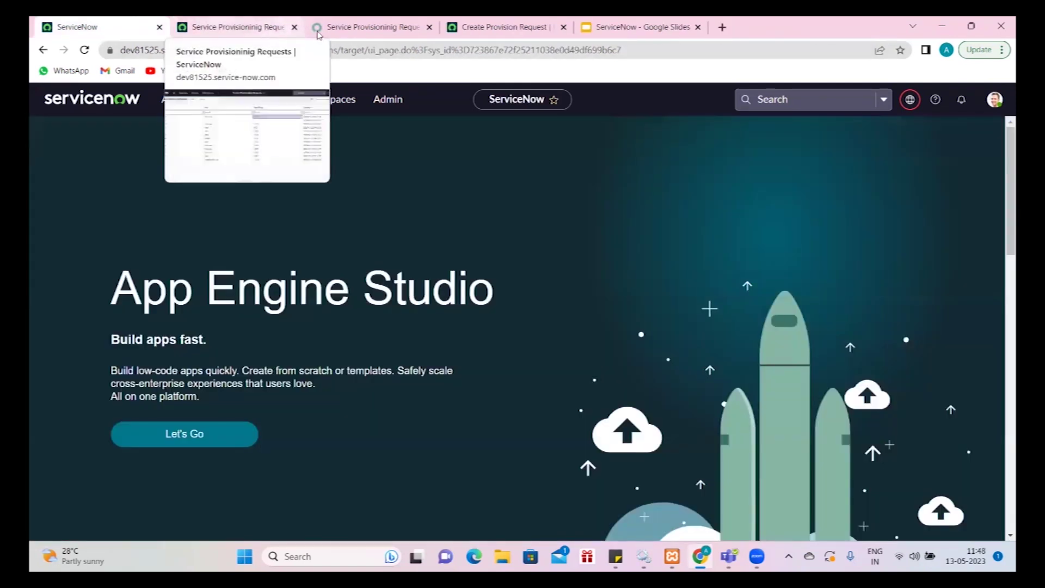
click(657, 31)
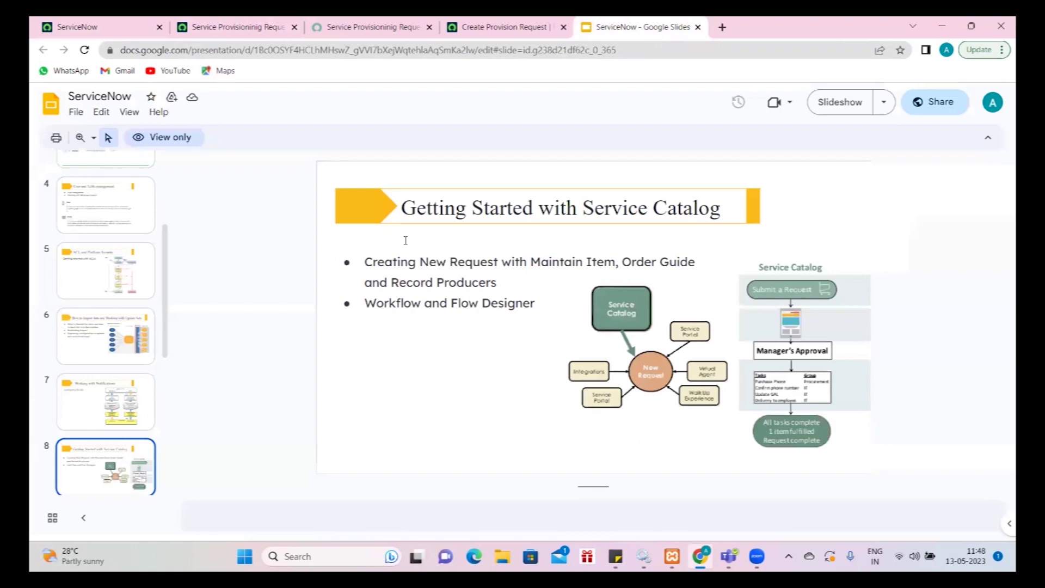
click(833, 103)
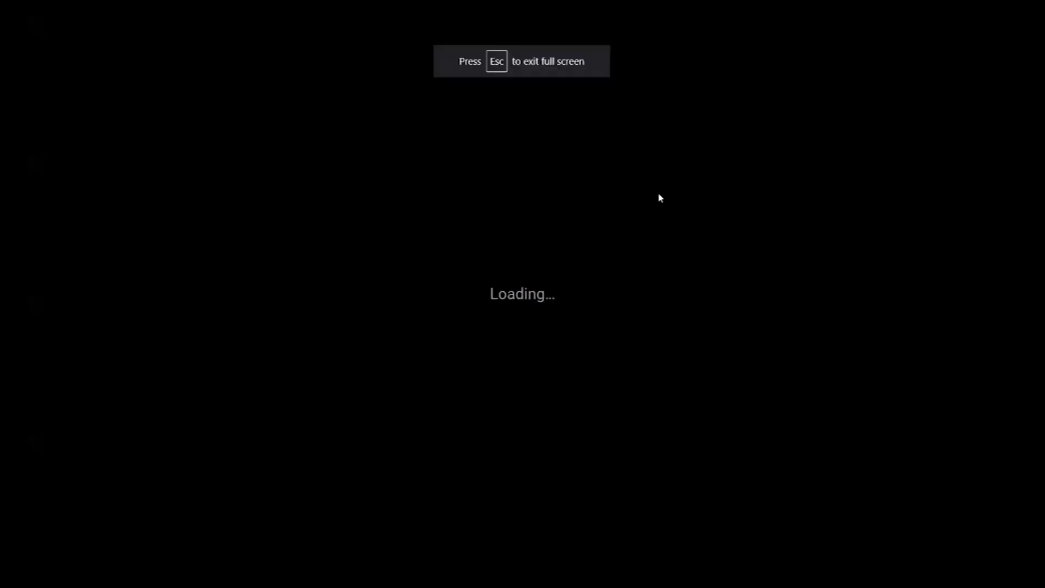